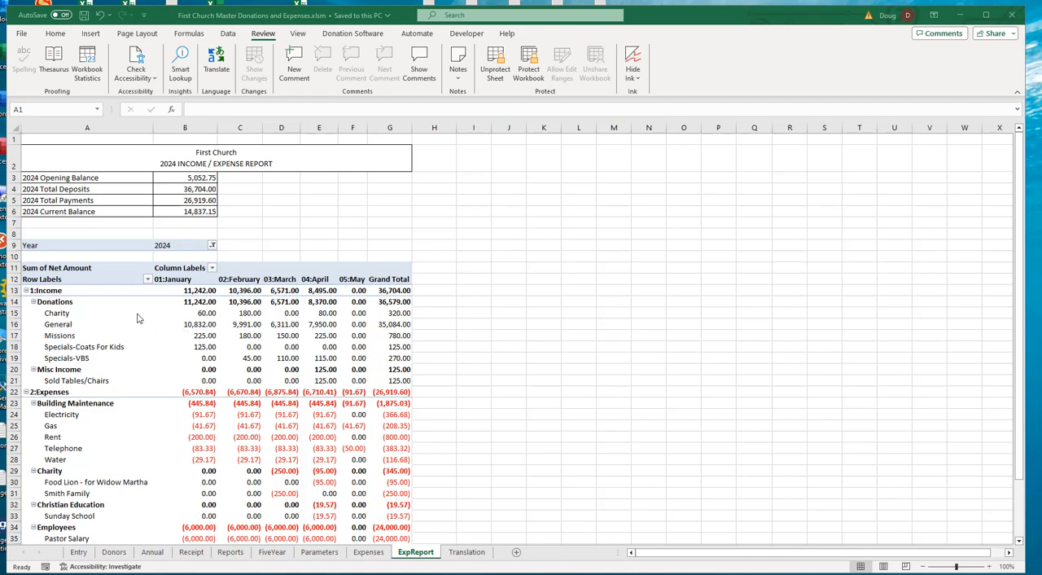
- Examine the 2024 income and expense report, including its current balance and the Specials-VBS grand total
left_click(59, 339)
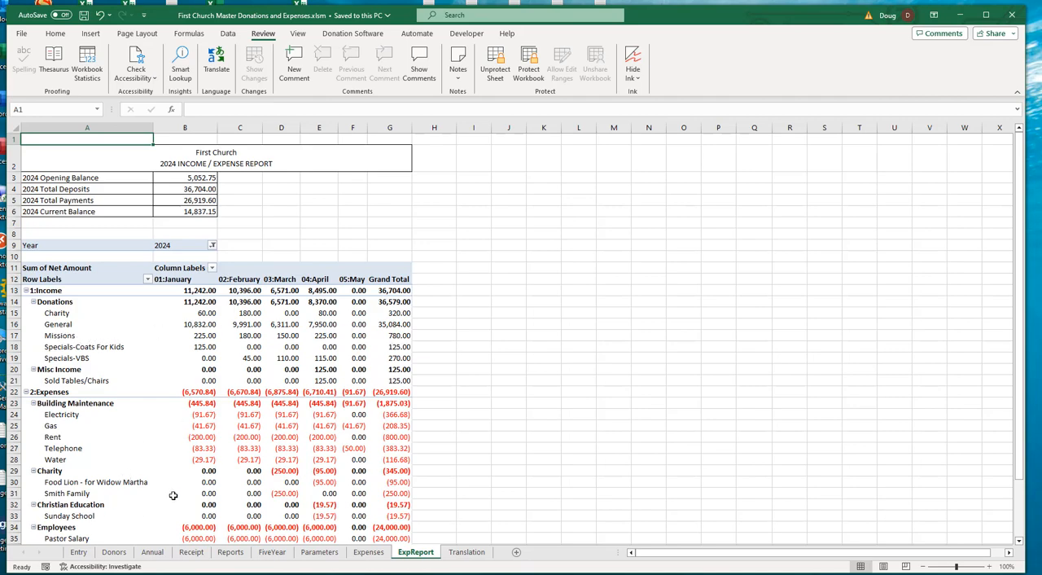
scroll(173, 495, "down", 1)
scroll(172, 495, "down", 1)
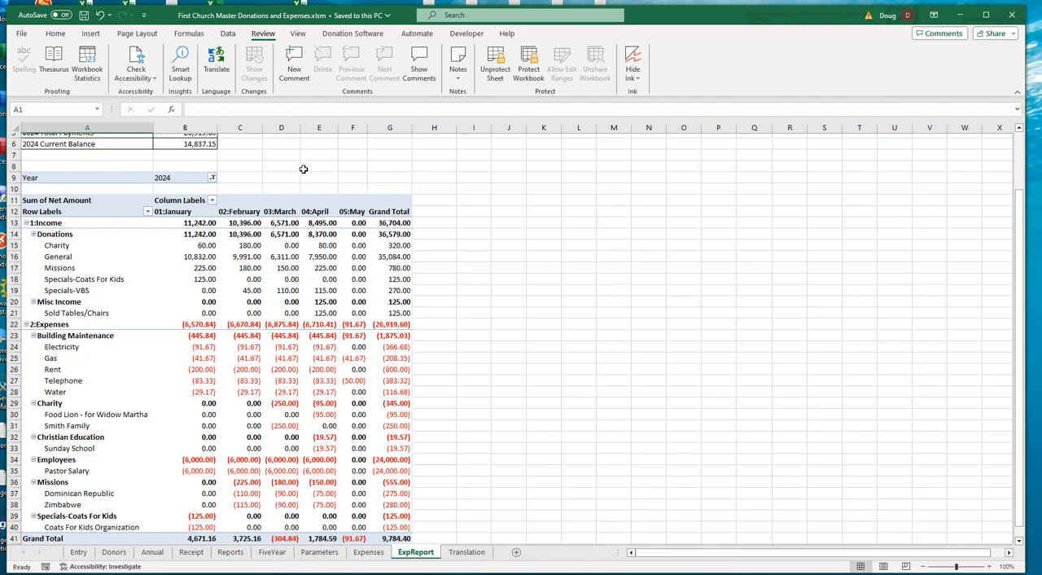
scroll(303, 169, "up", 2)
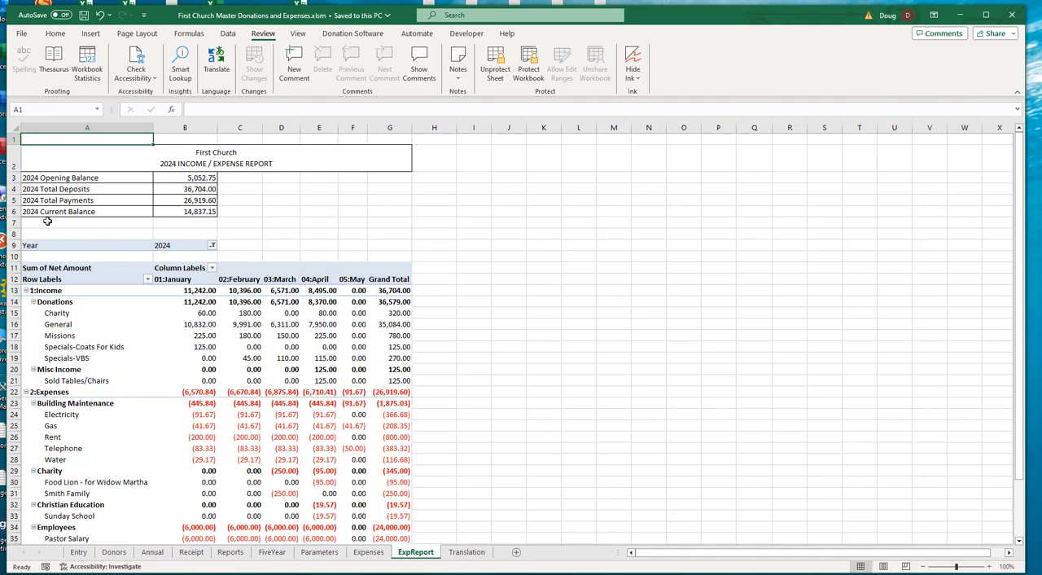
left_click(197, 213)
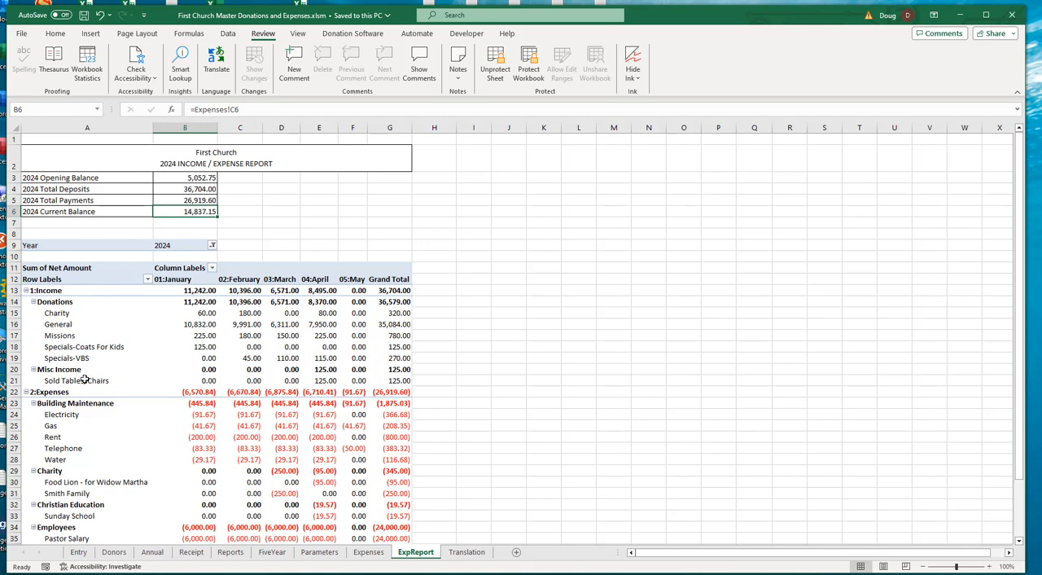
left_click(399, 358)
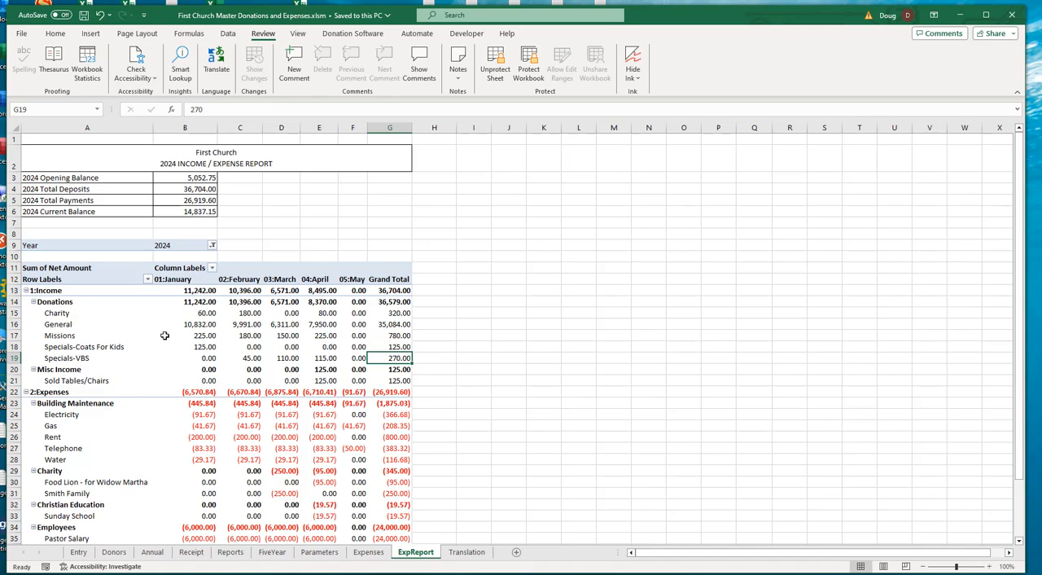
- Review the Expenses settings on the Parameters sheet for copying donations, including the deposit identifier and category name, against the Expenses sheet
left_click(325, 553)
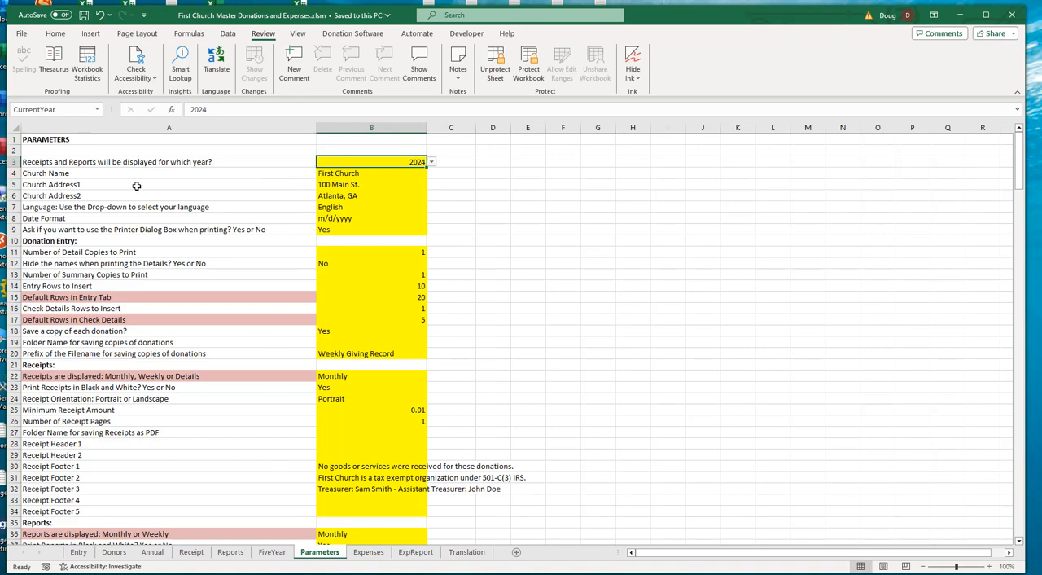
scroll(134, 196, "down", 4)
scroll(134, 196, "down", 6)
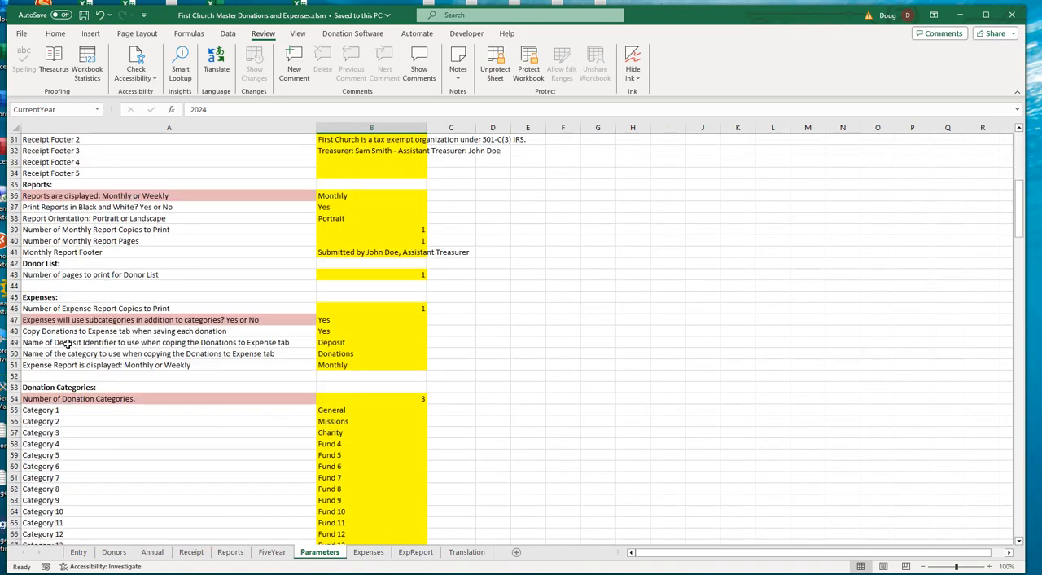
scroll(179, 289, "down", 1)
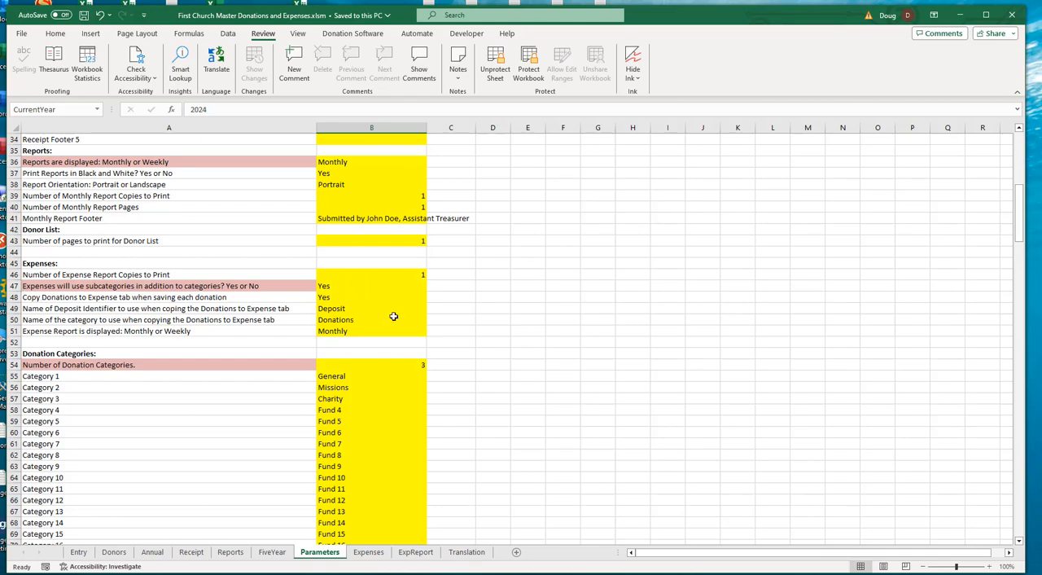
left_click(346, 297)
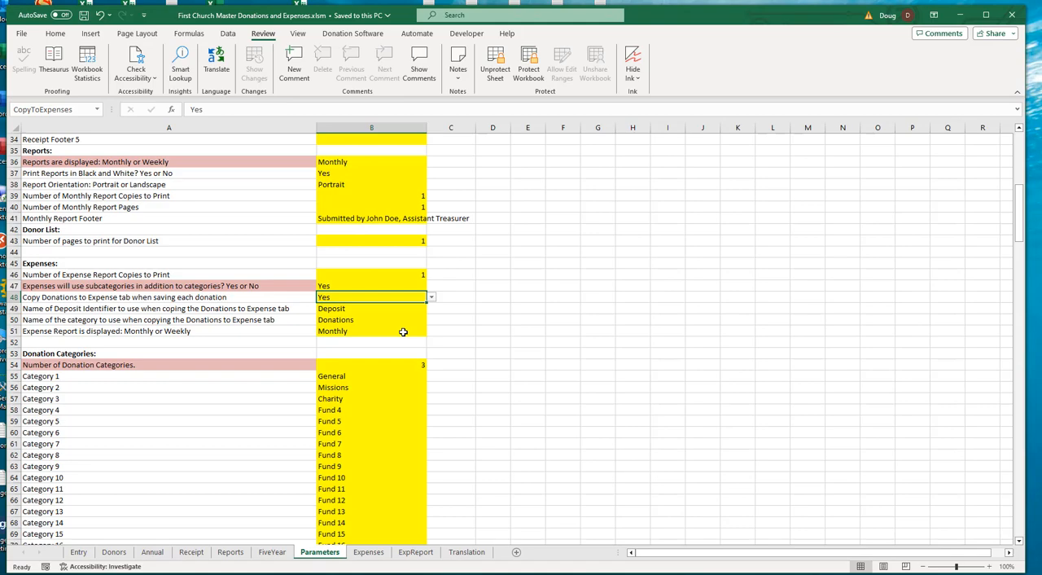
left_click(368, 552)
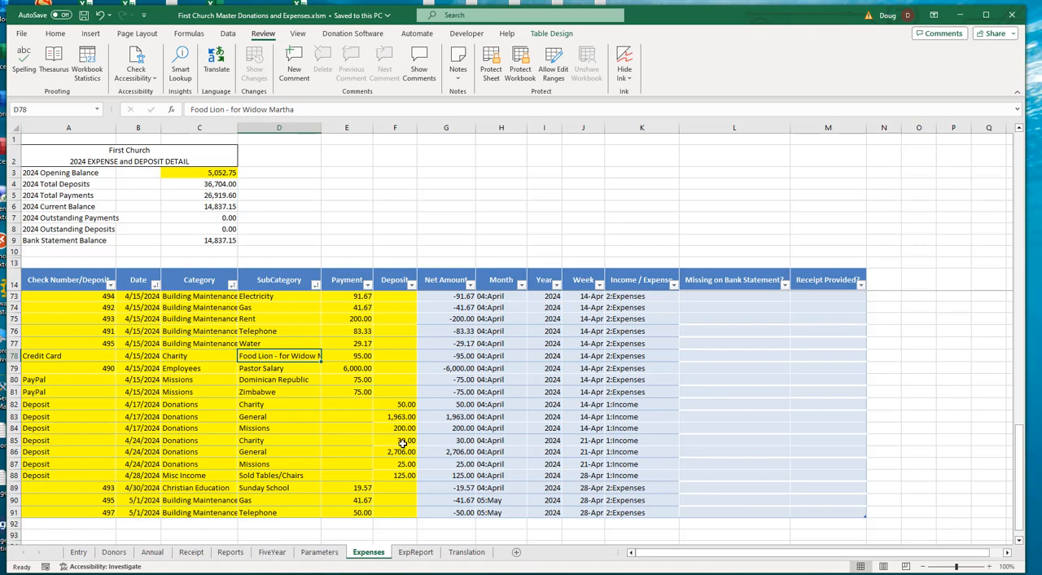
left_click(317, 553)
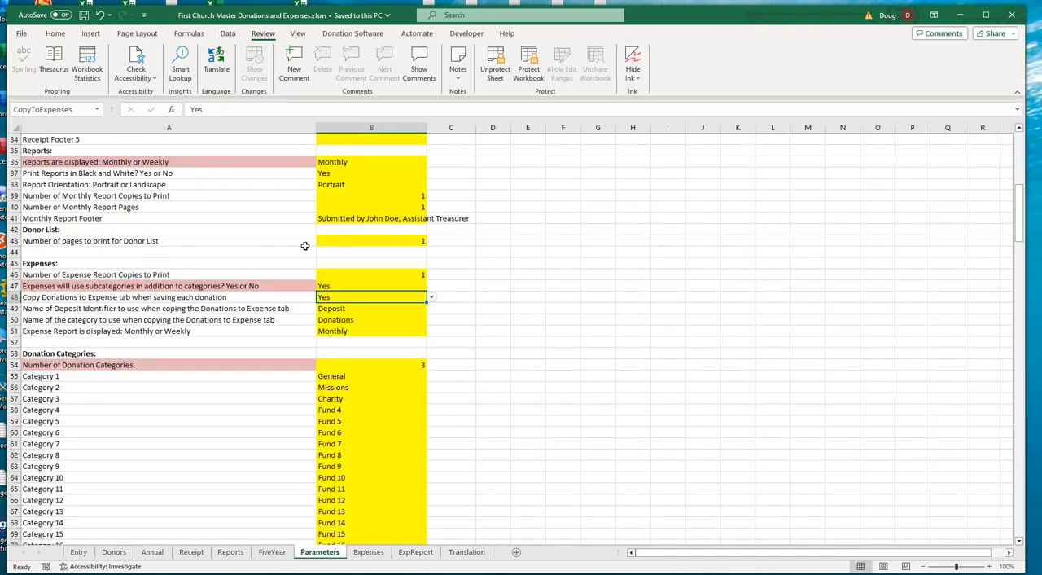
left_click(347, 308)
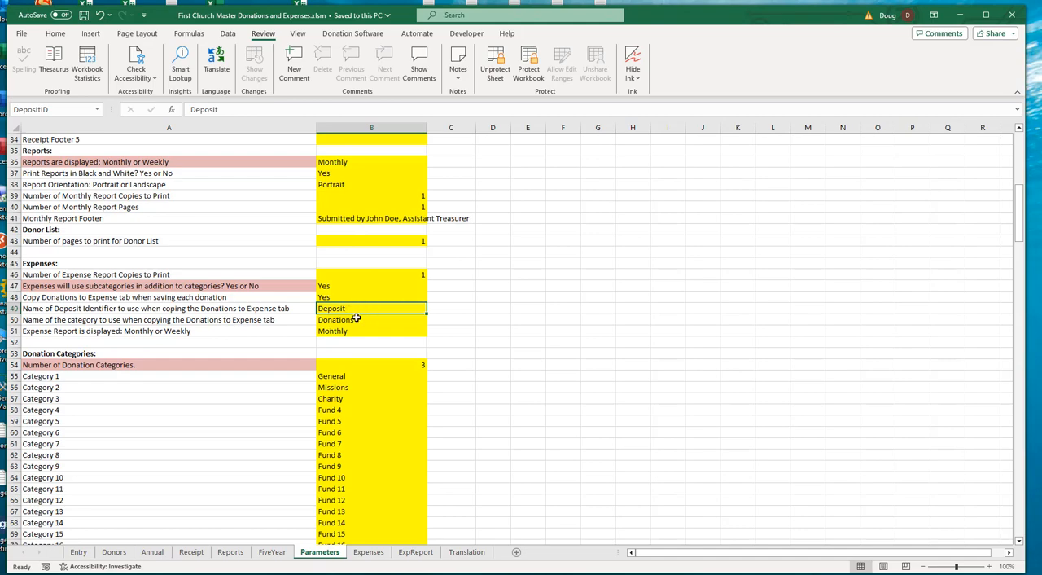
left_click(359, 319)
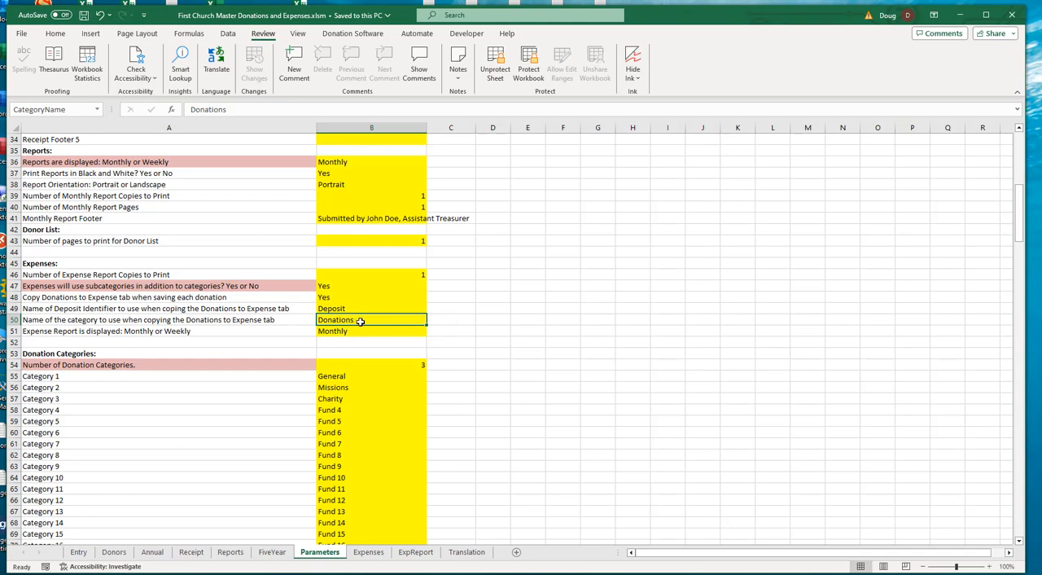
- Inspect the General, Missions and Charity donation category headers on the Entry sheet
left_click(78, 553)
left_click(401, 169)
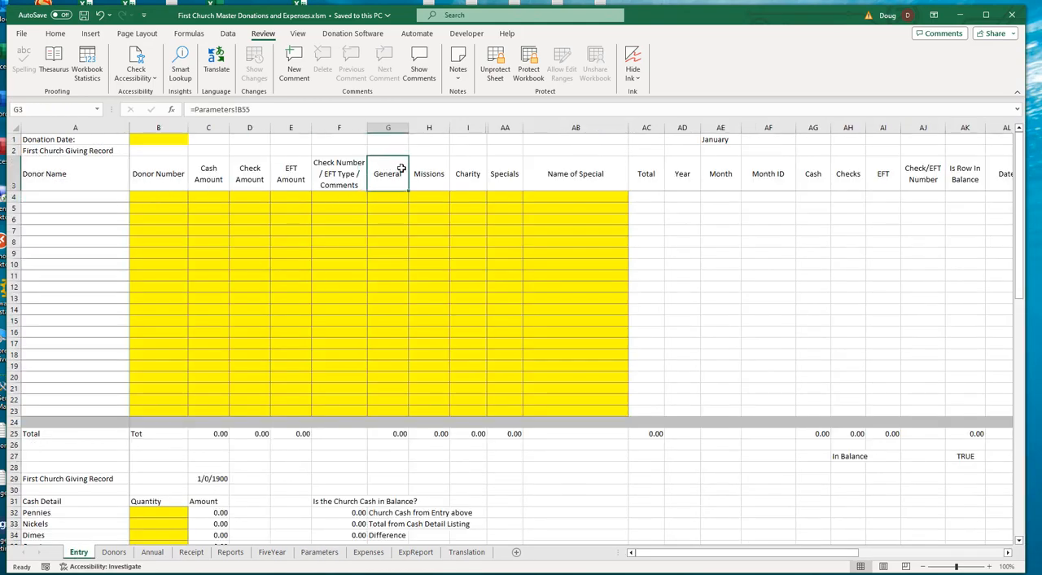
left_click_drag(401, 169, 457, 173)
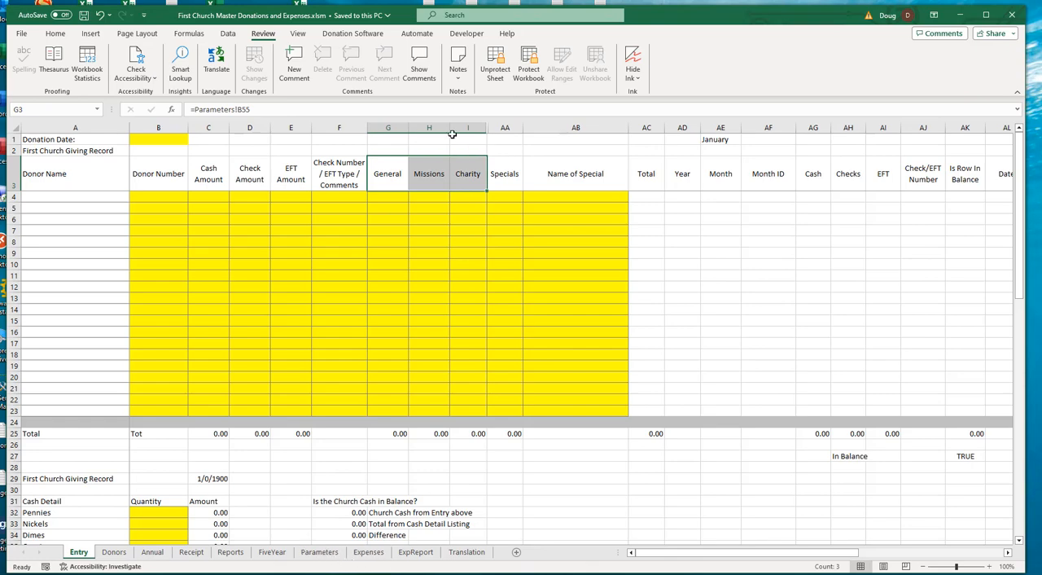
- Inspect the 4/17/2024 donation deposit rows on the Expenses sheet, including the Missions subcategory
left_click(368, 552)
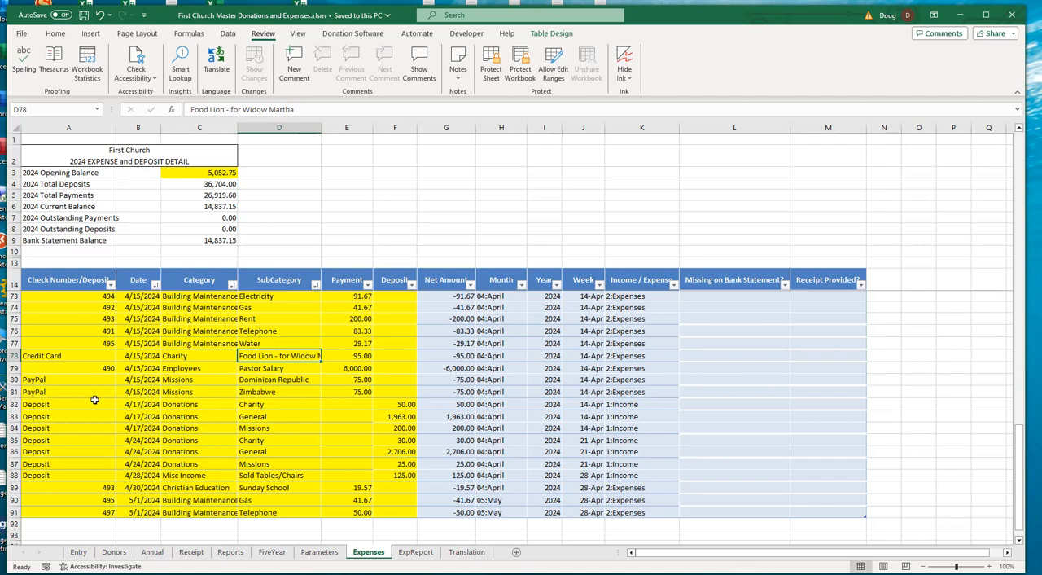
left_click_drag(35, 404, 281, 407)
left_click_drag(96, 405, 377, 436)
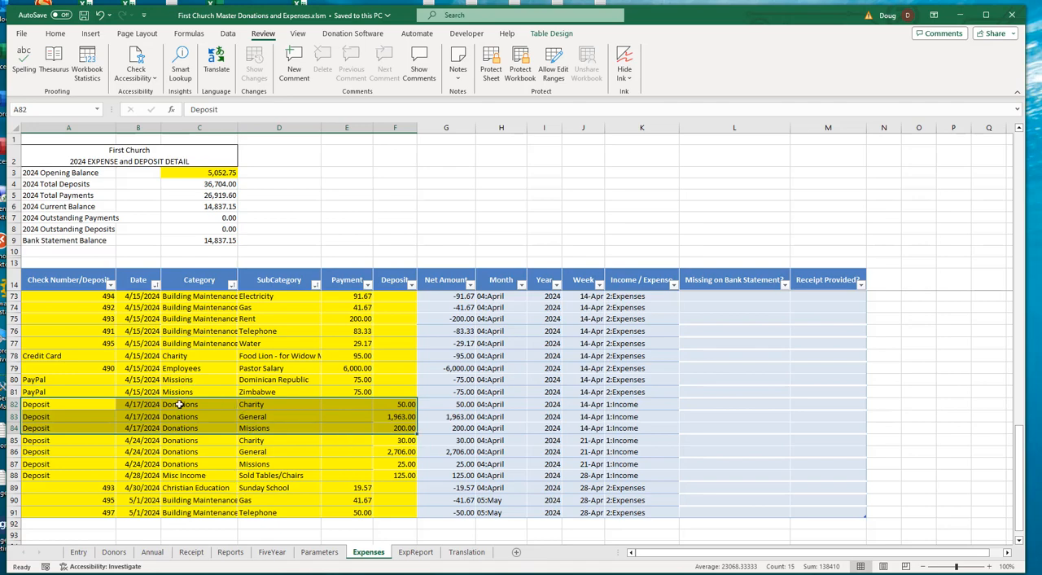
left_click(258, 429)
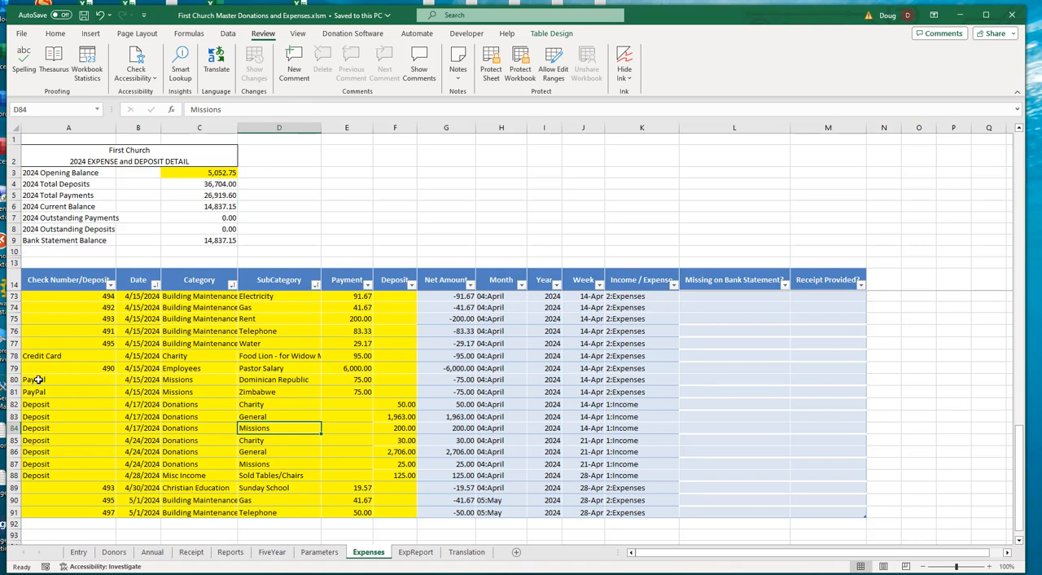
- Compare the category and subcategory of the two 4/15/2024 PayPal Missions payments with the Missions donation deposit
left_click_drag(37, 379, 43, 392)
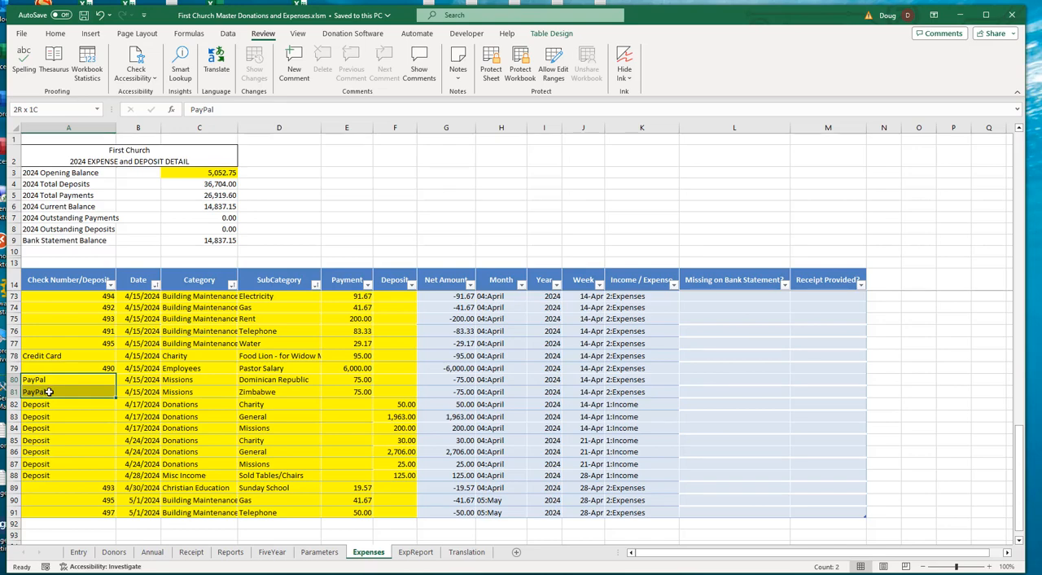
left_click_drag(50, 392, 279, 391)
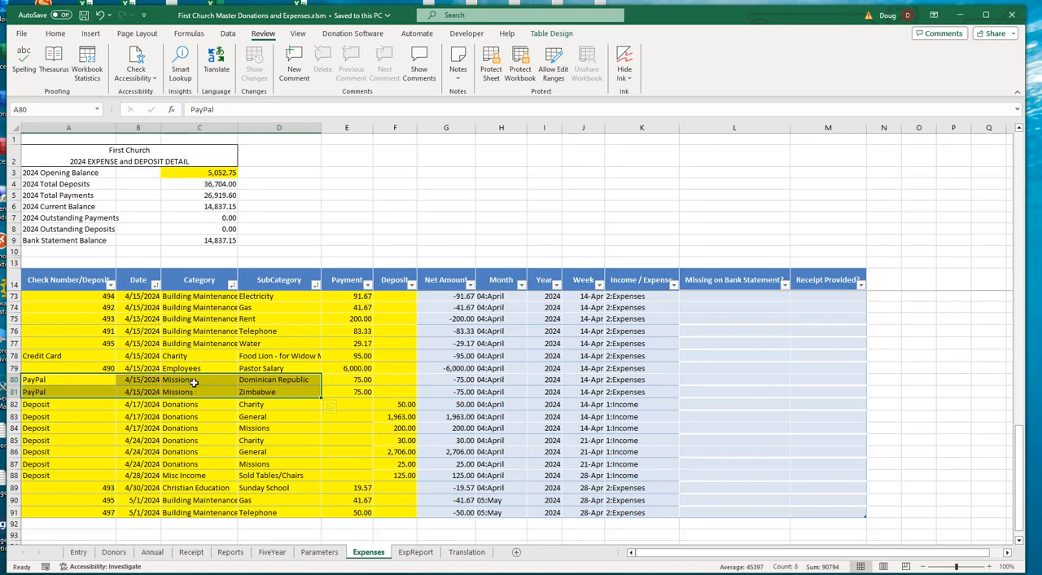
left_click(261, 429)
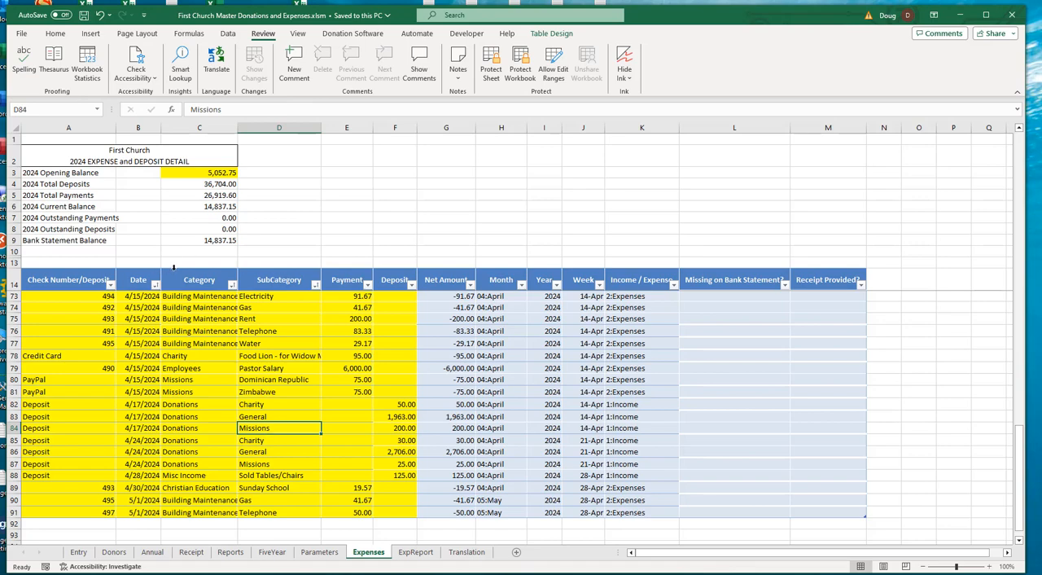
left_click(175, 382)
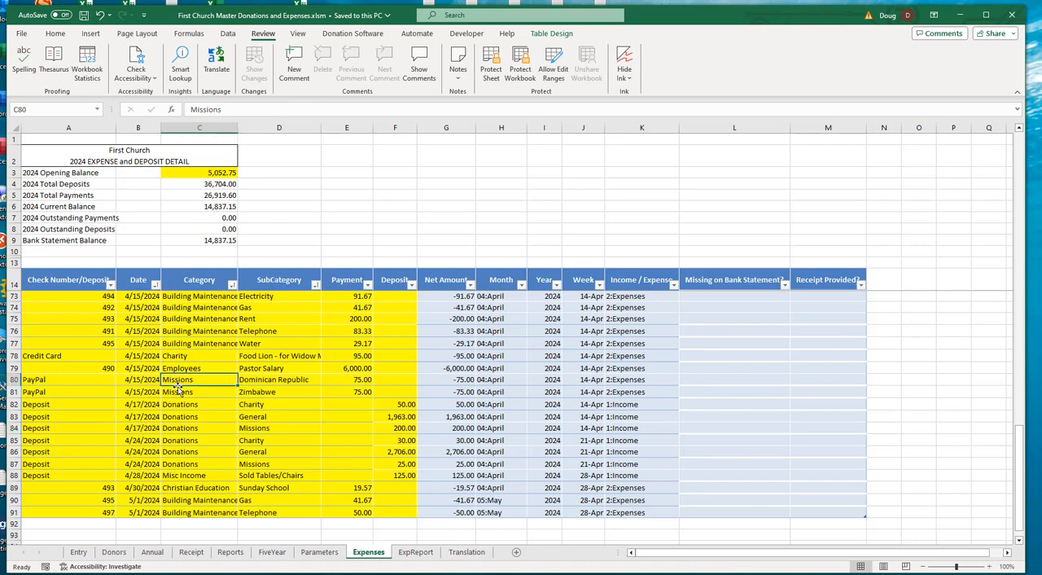
left_click(269, 381)
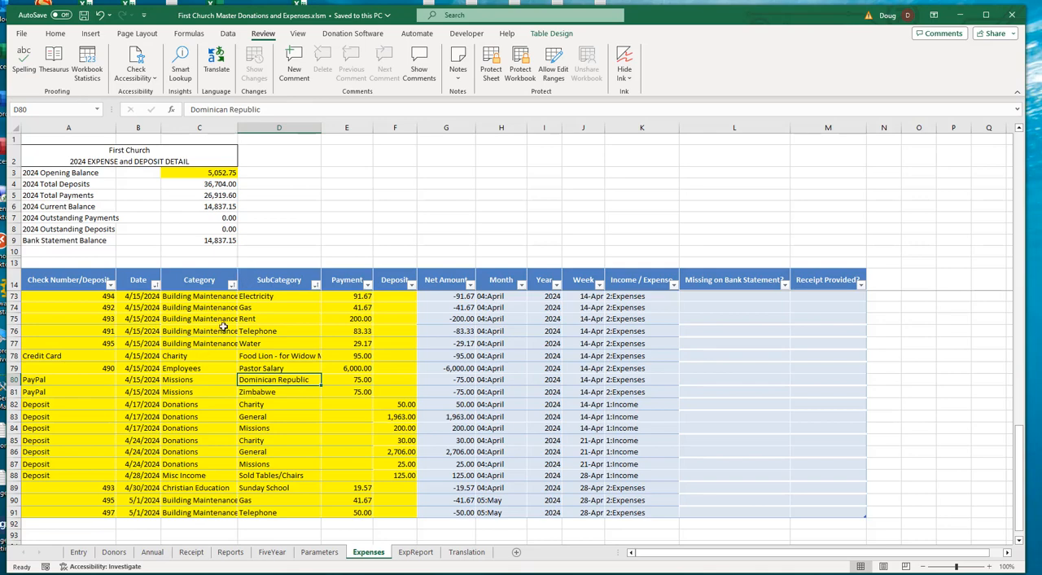
- Examine the credit card Charity payment to Food Lion and its subcategory among the surrounding Expenses rows
left_click(57, 357)
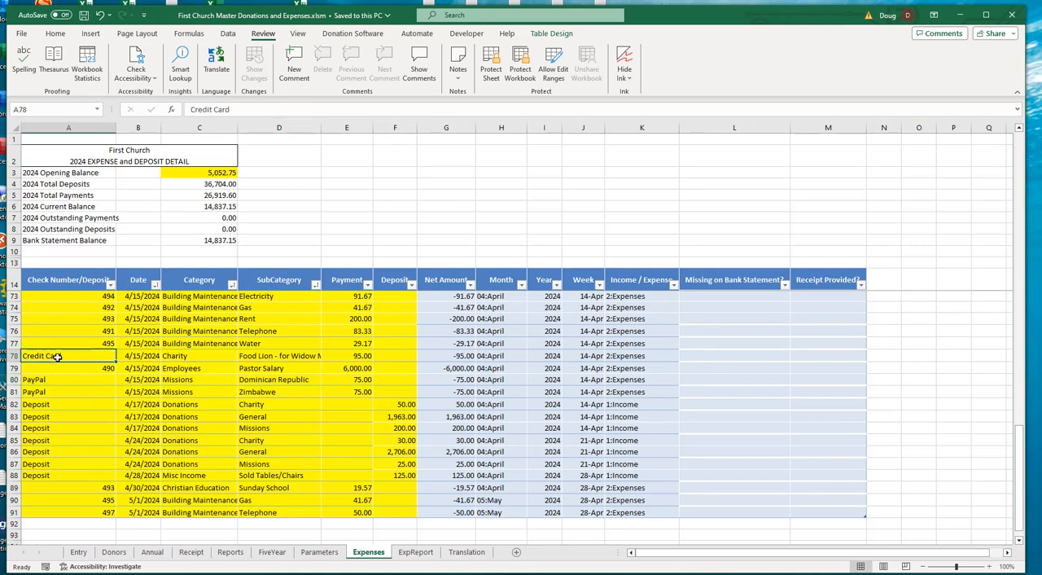
left_click(254, 357)
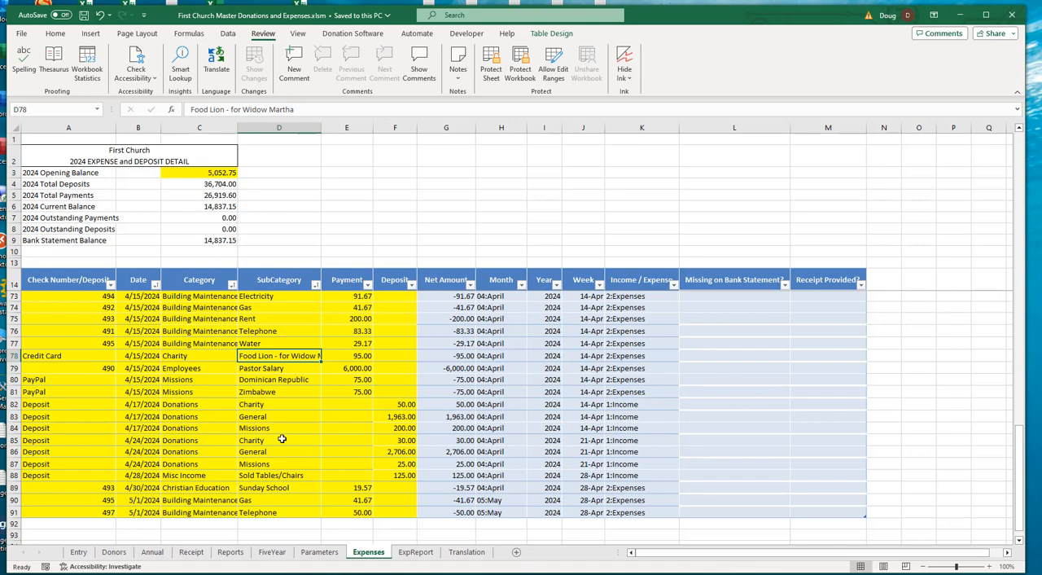
left_click(180, 356)
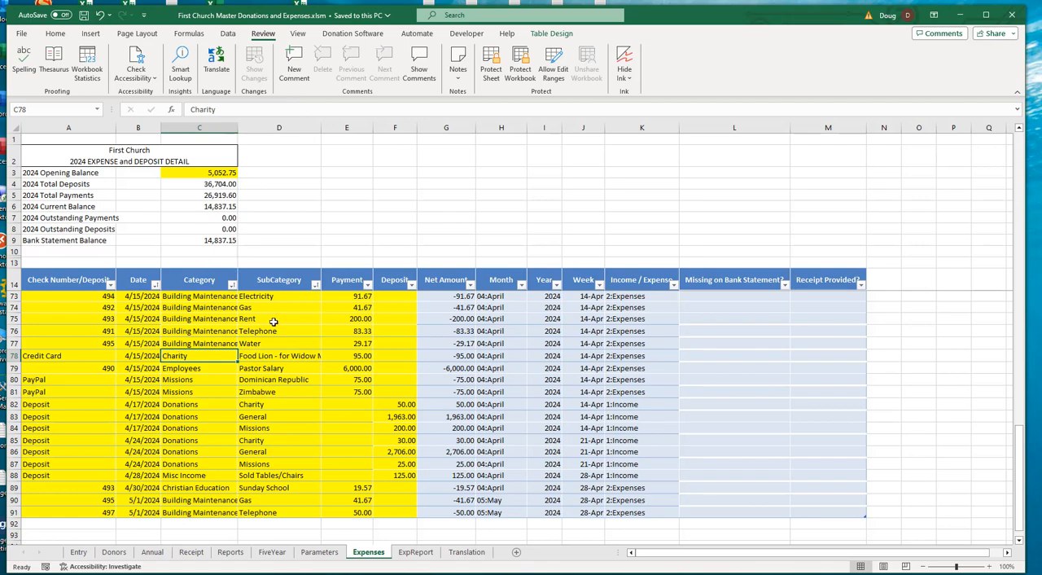
left_click(267, 358)
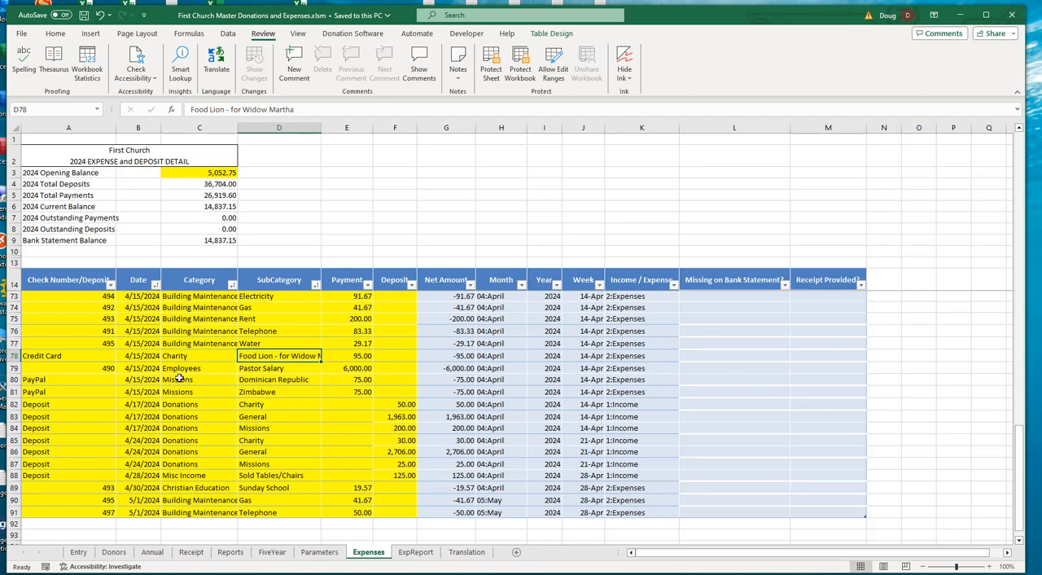
scroll(178, 380, "up", 3)
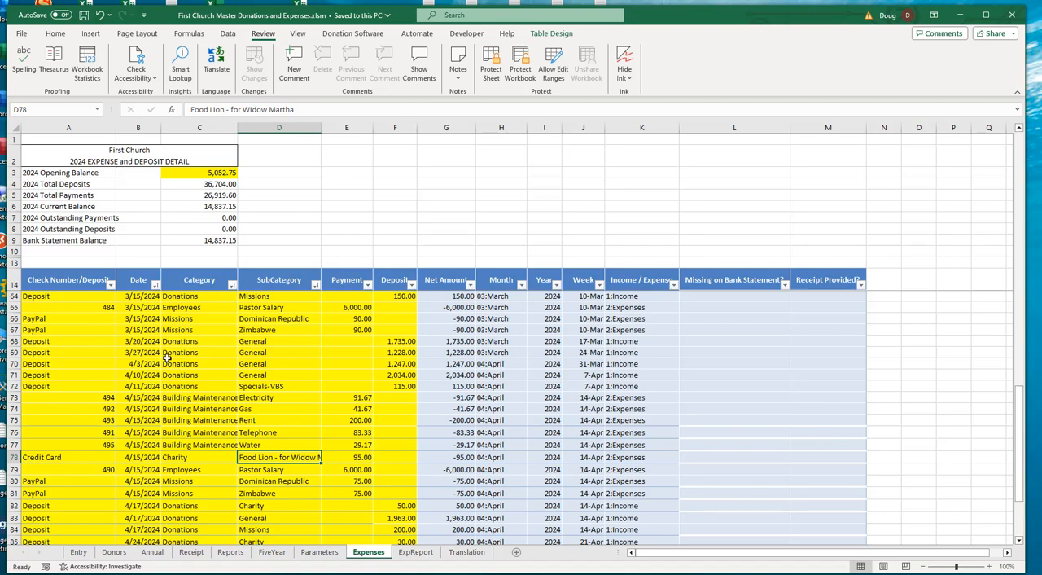
scroll(170, 352, "down", 5)
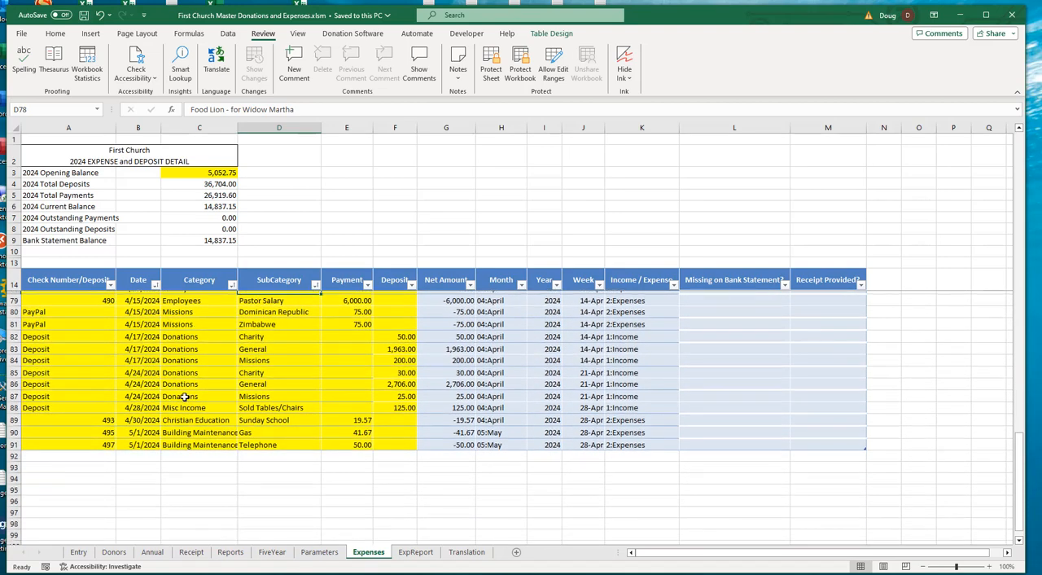
scroll(194, 367, "up", 1)
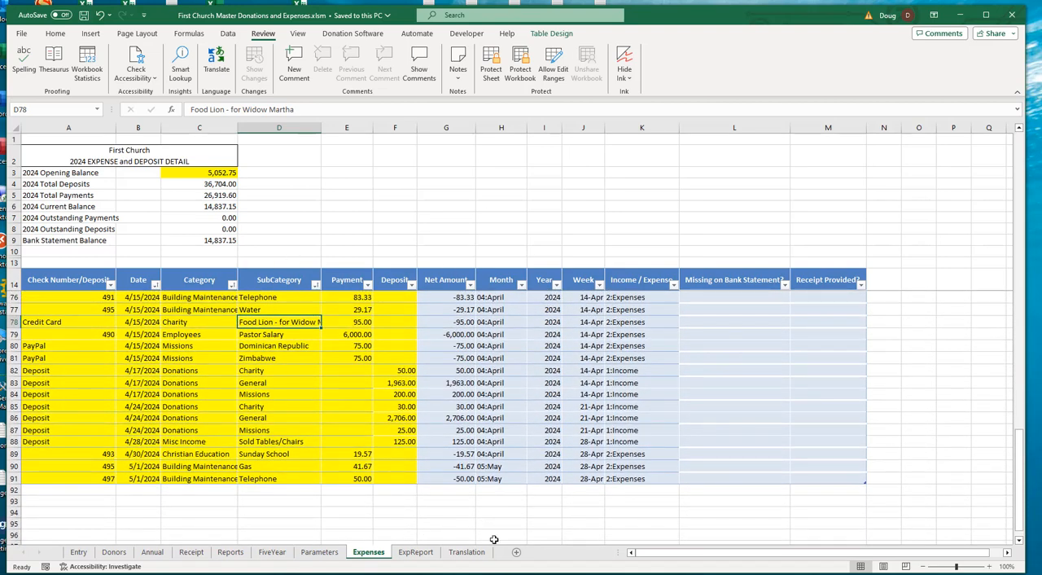
- Unprotect the ExpReport sheet and select its 2024 Opening Balance label
left_click(416, 553)
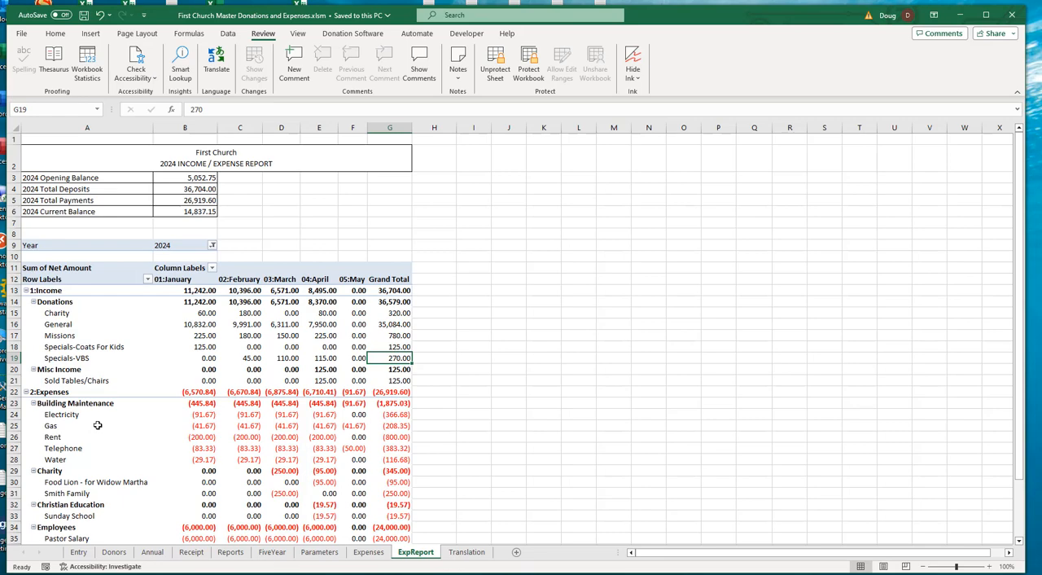
scroll(93, 425, "down", 2)
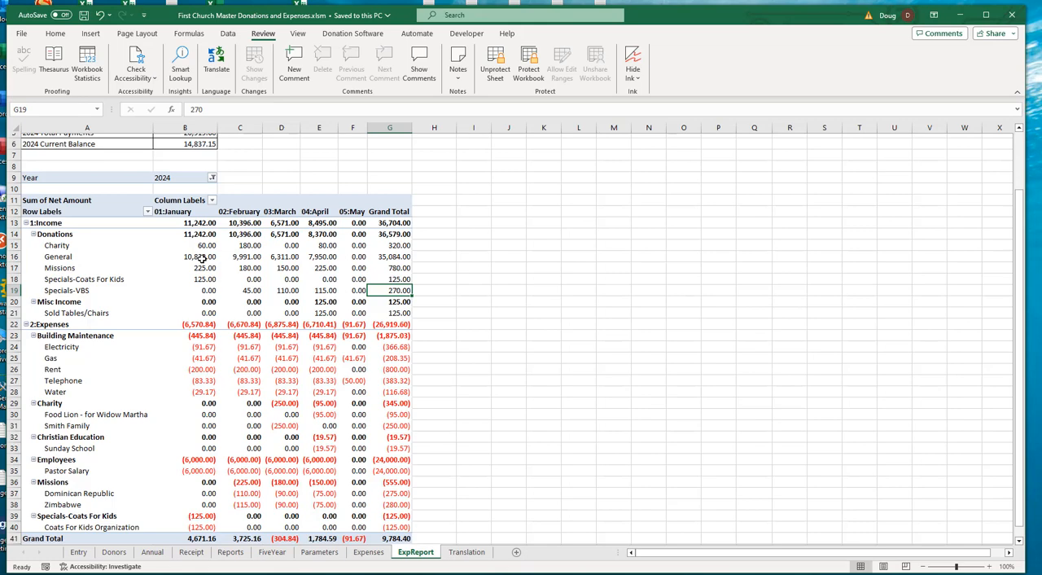
left_click(293, 164)
scroll(293, 164, "up", 2)
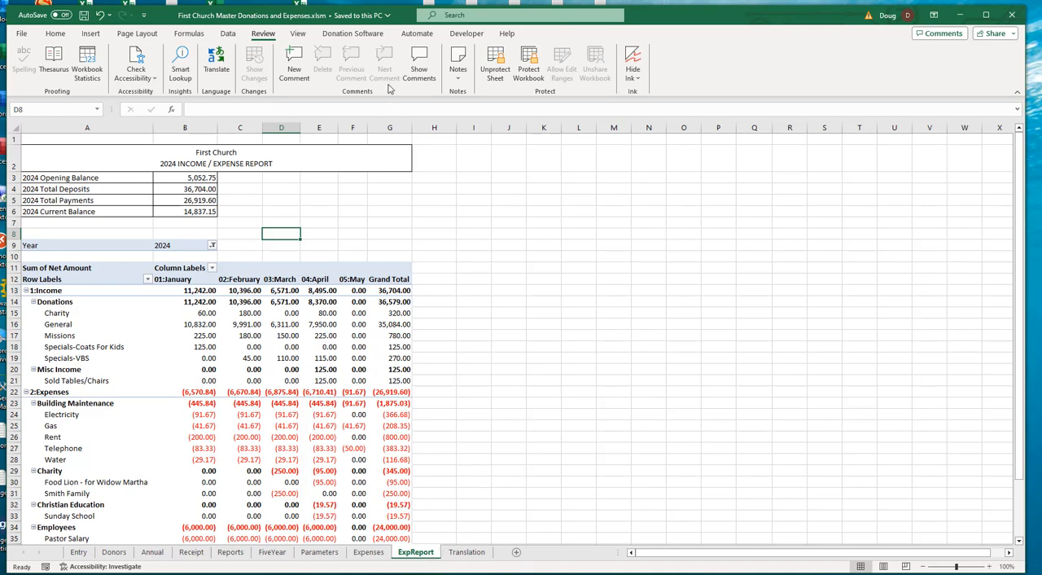
left_click(495, 65)
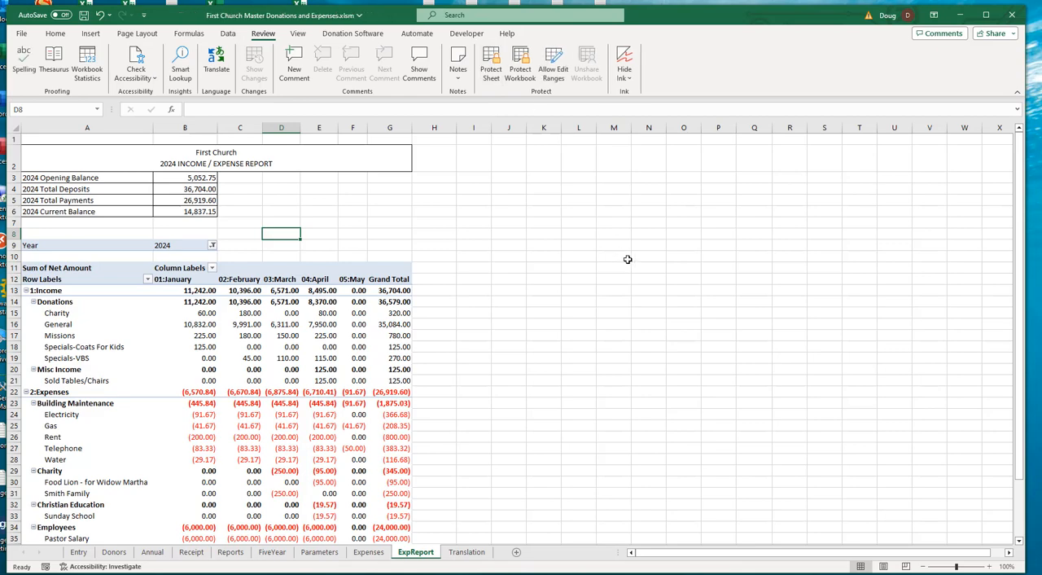
left_click(97, 178)
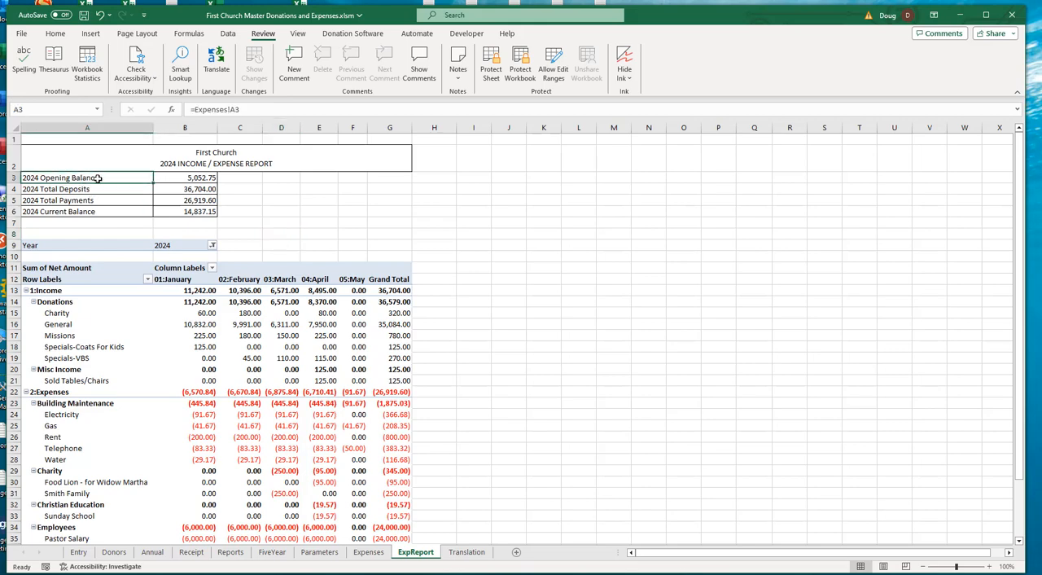
- Insert six blank rows at rows 8 to 13, between the 2024 balance summary and the pivot table
left_click(209, 179)
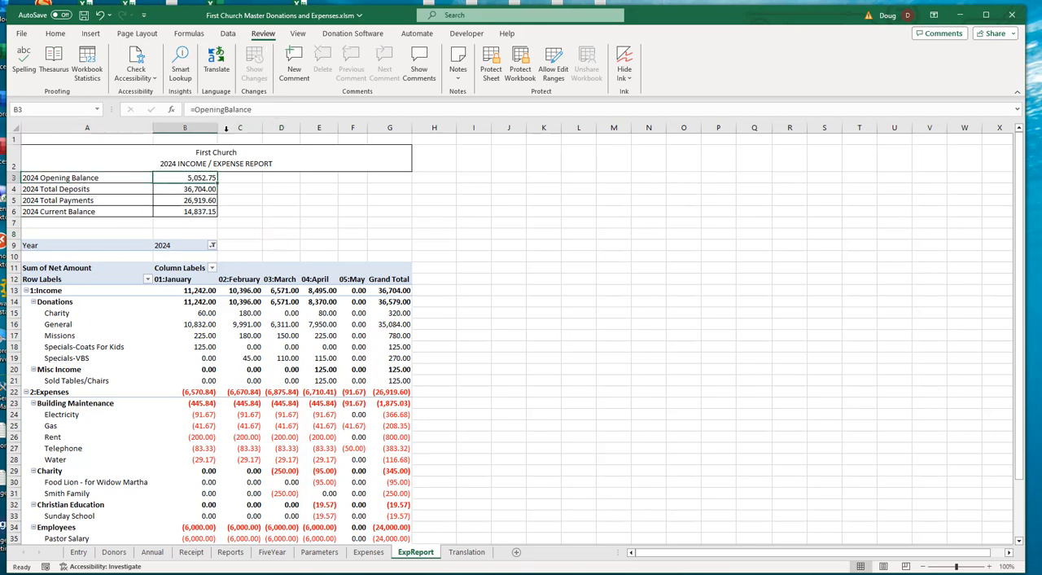
left_click(200, 191)
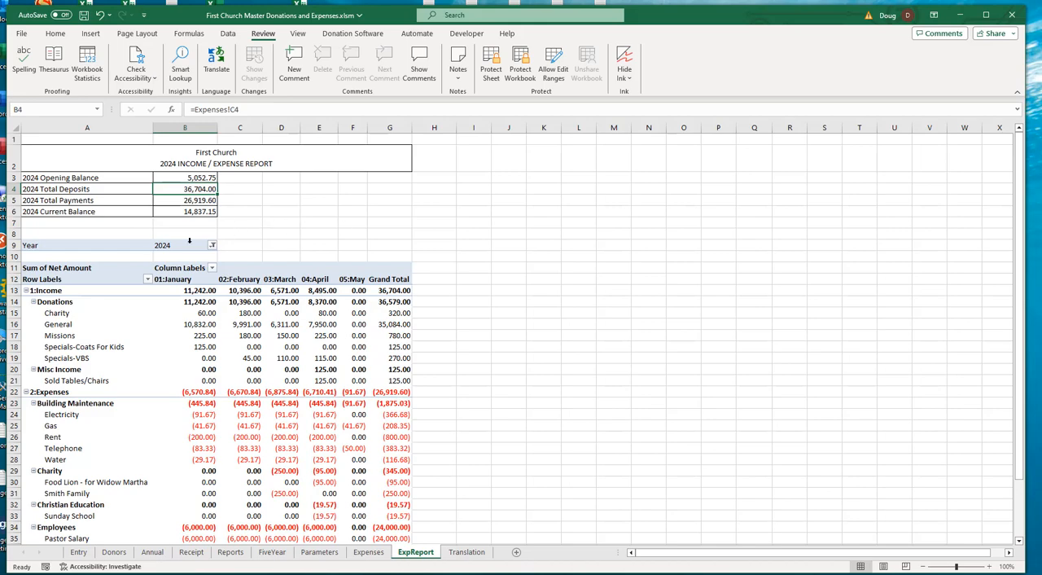
left_click_drag(12, 234, 13, 293)
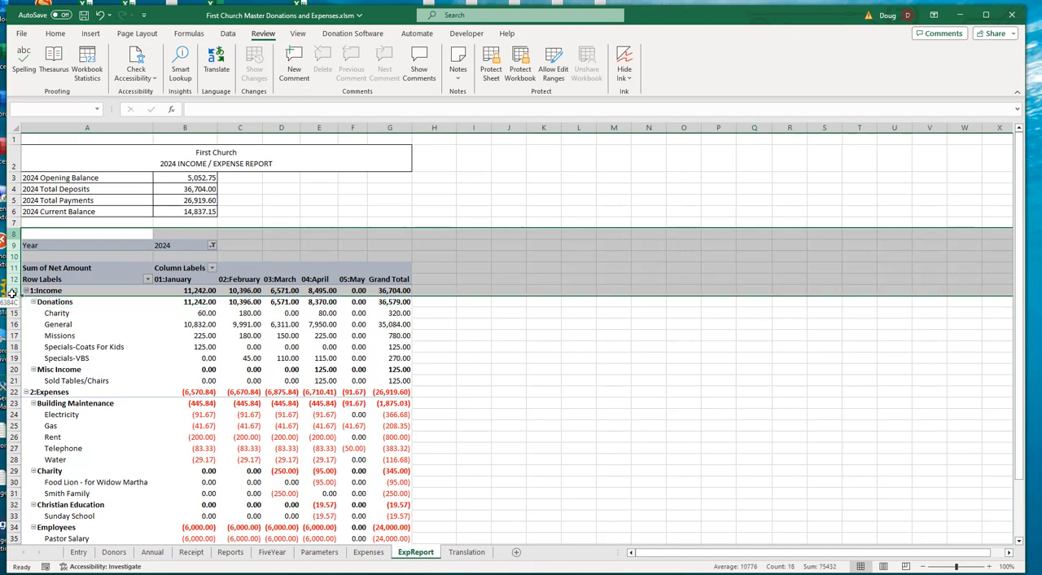
left_click_drag(12, 292, 12, 292)
right_click(14, 267)
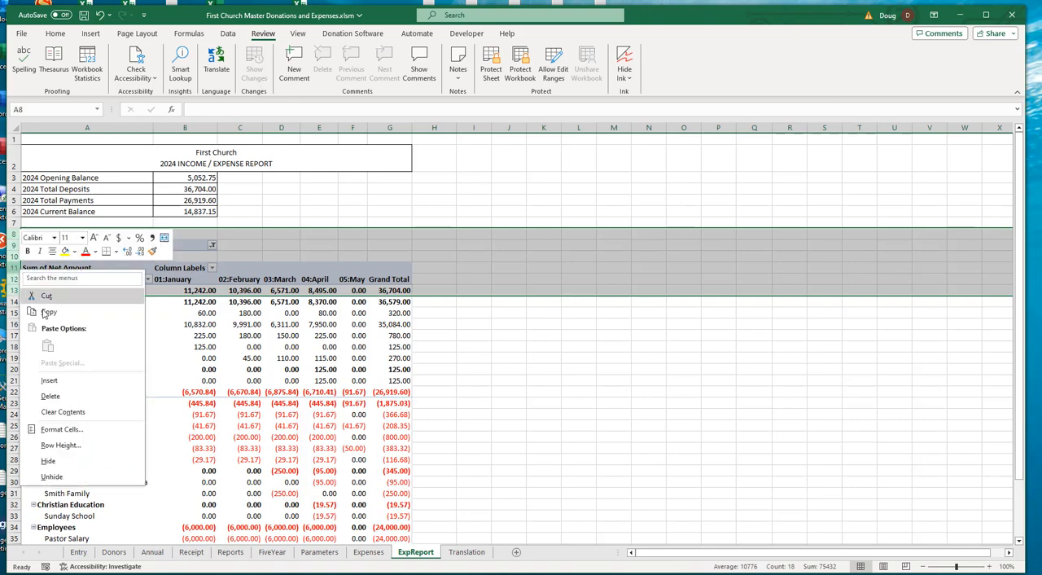
left_click(68, 384)
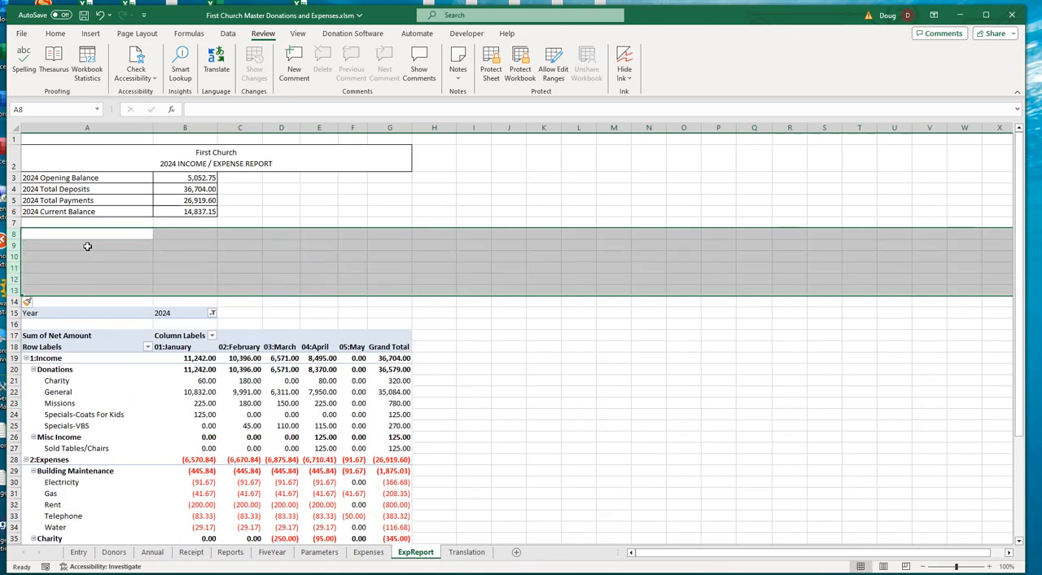
- Paste the title "Fund Balances" into A8 as values only
left_click(88, 246)
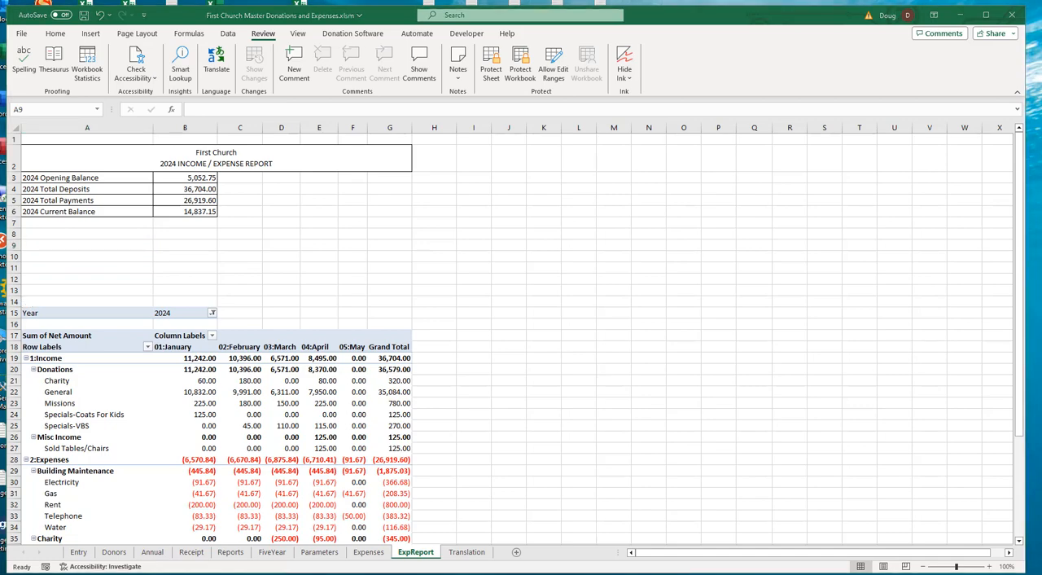
key("ctrl+c")
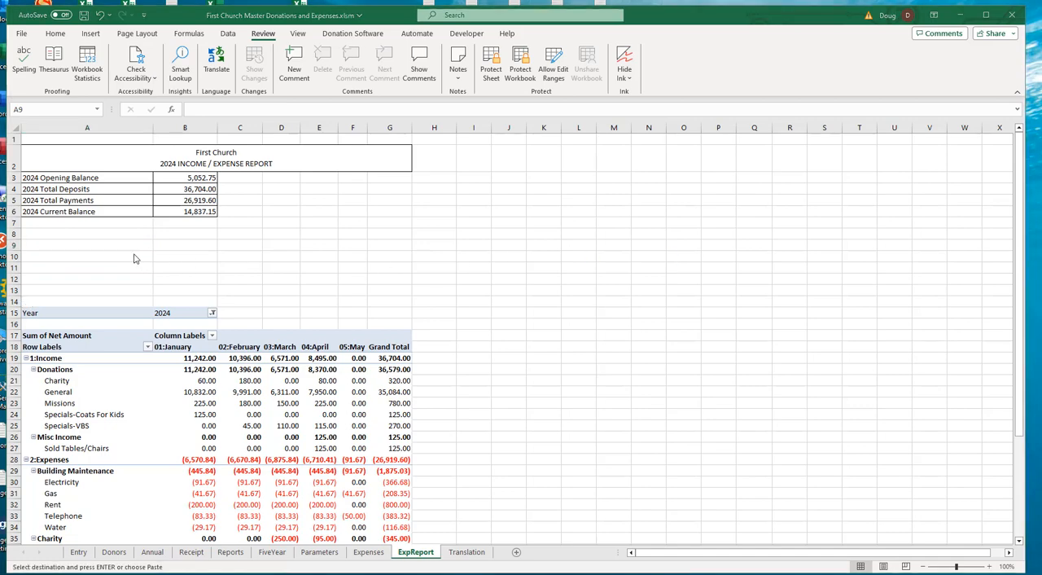
left_click(41, 234)
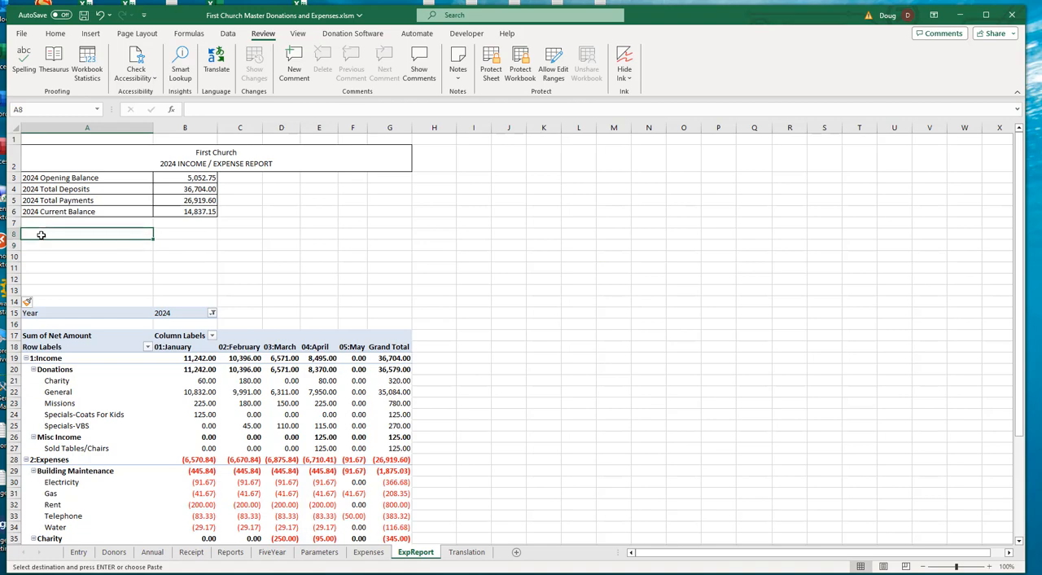
right_click(42, 234)
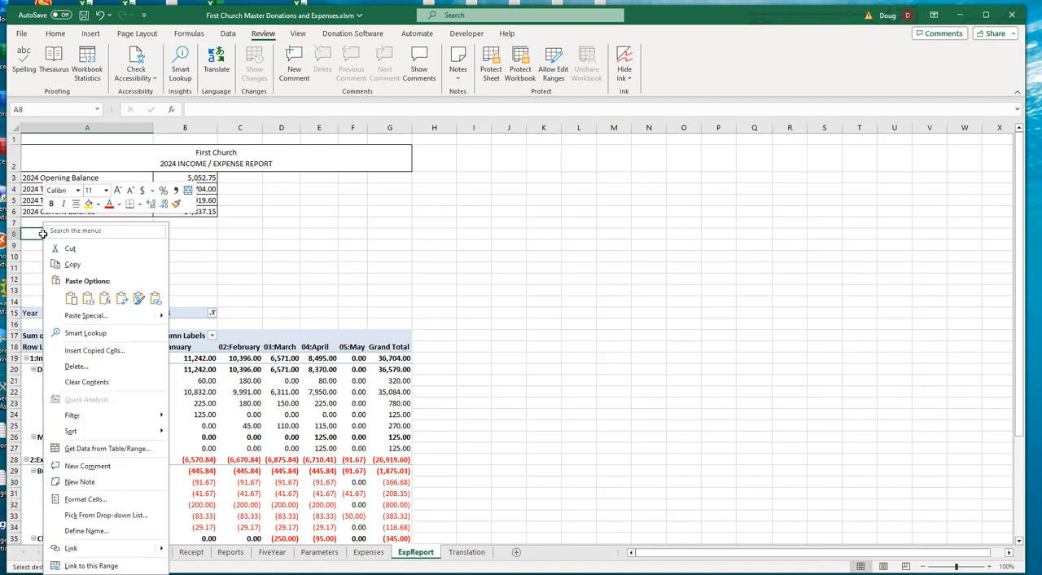
left_click(87, 298)
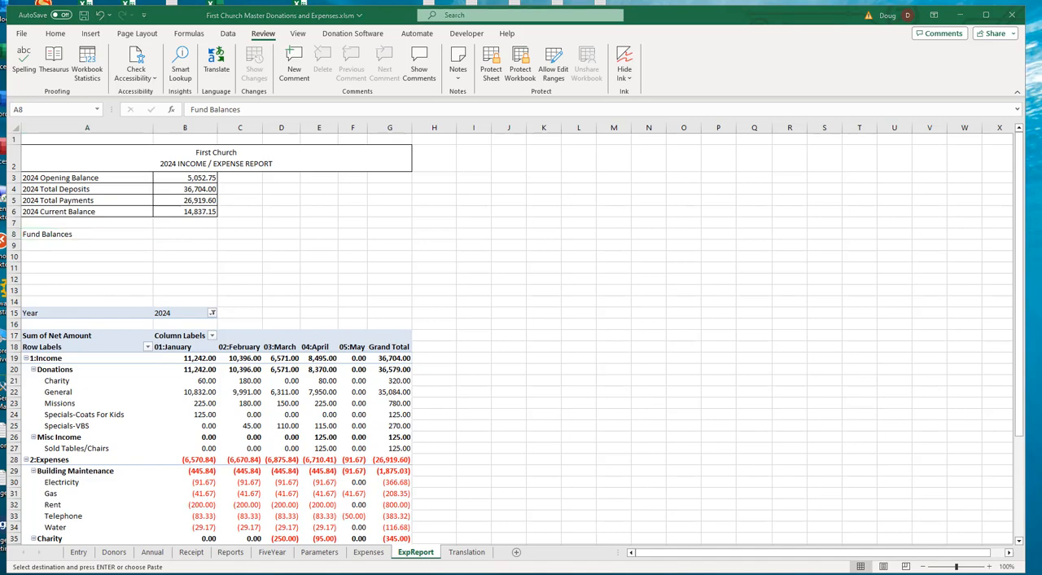
- Paste the fund names General, Missions, Charity and Specials as values only into A9:A12
left_click(59, 243)
left_click_drag(42, 246, 48, 288)
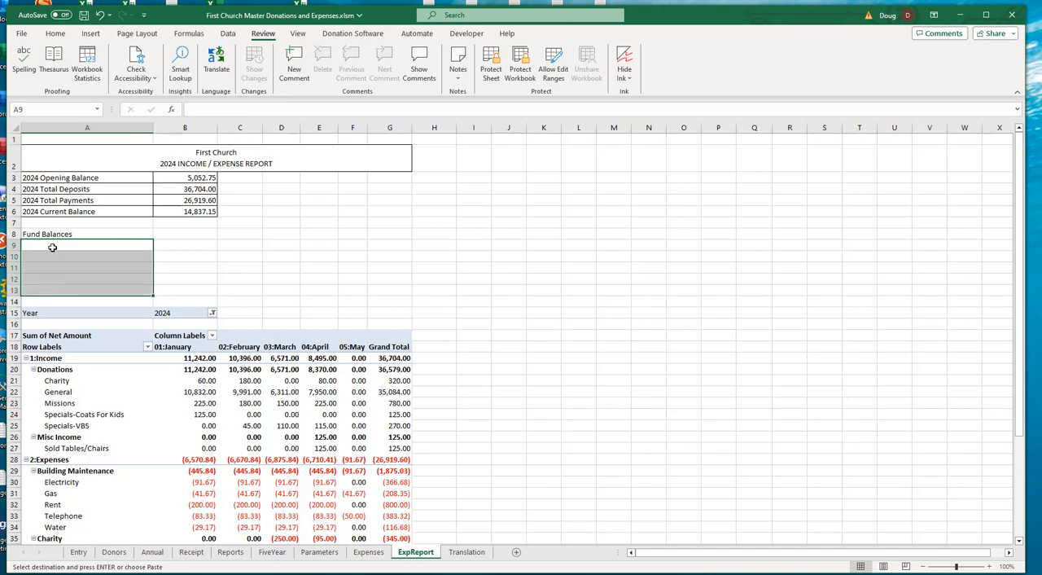
left_click(50, 246)
right_click(50, 245)
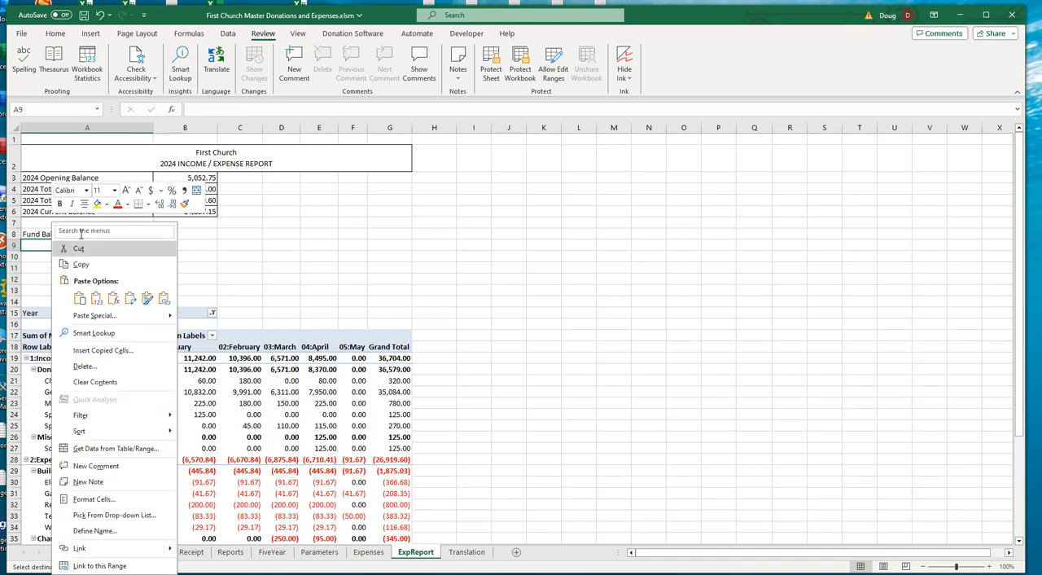
left_click(96, 299)
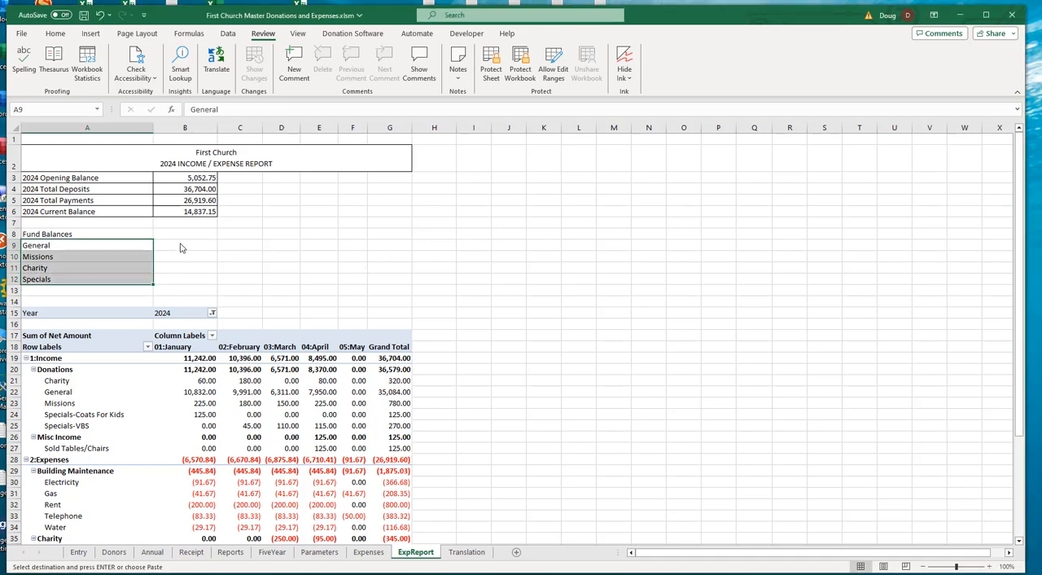
- Paste the copied cell format onto B9:B12 and test it with a temporary 15777 in the General balance cell
left_click_drag(179, 244, 176, 279)
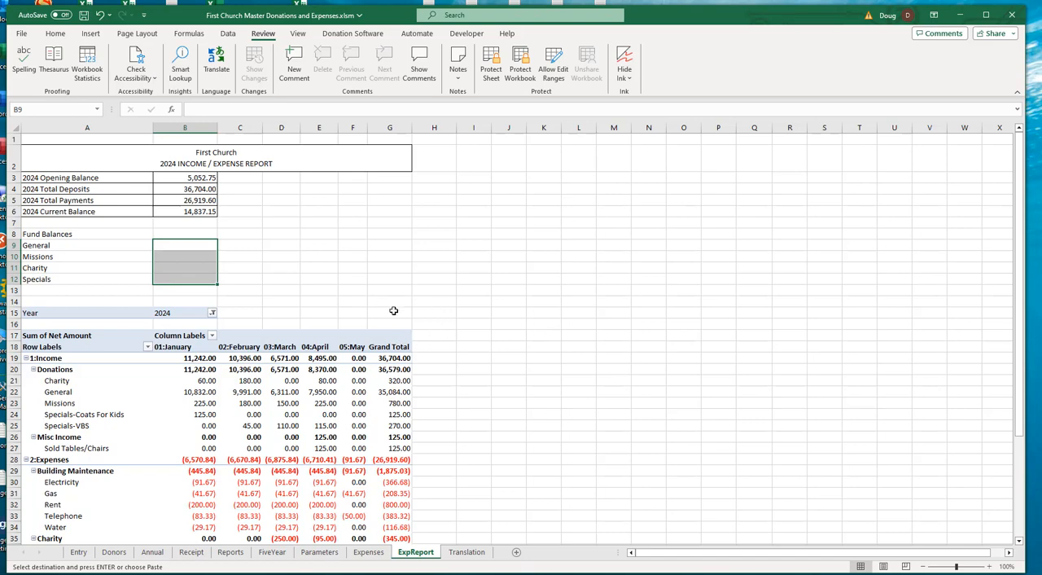
key("ctrl+v")
left_click(176, 246)
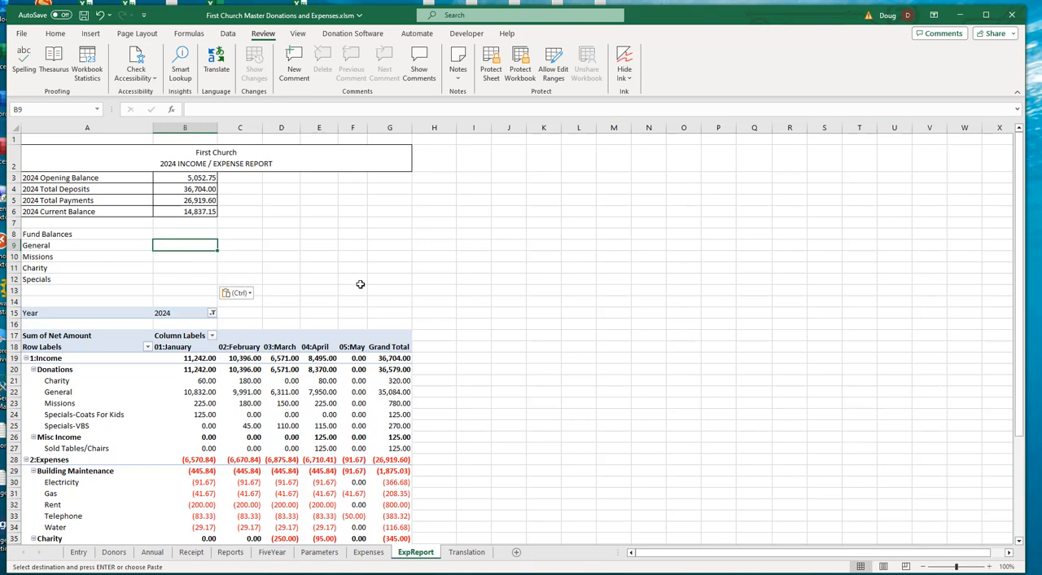
type("15777")
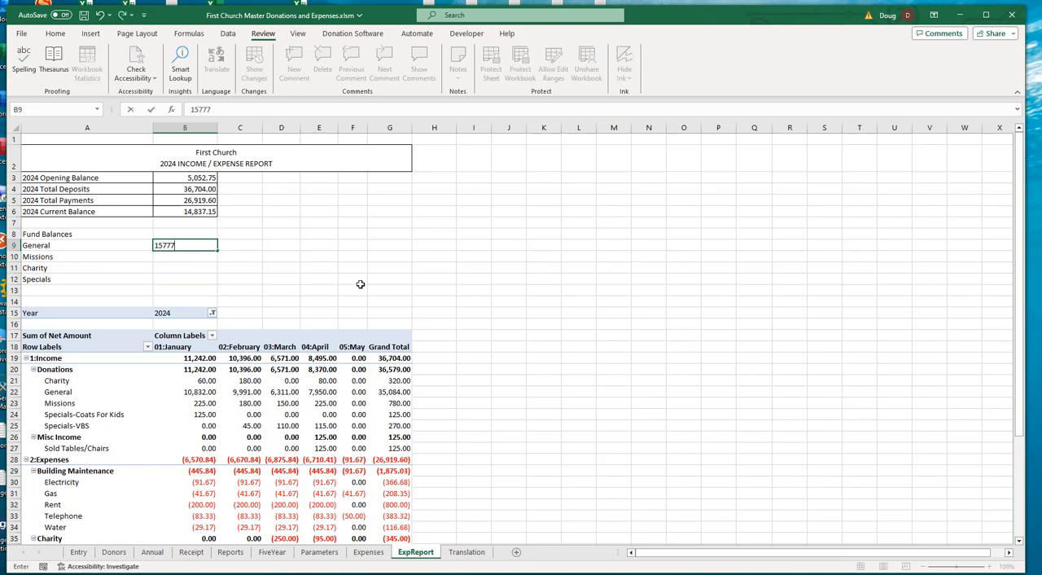
key("Return")
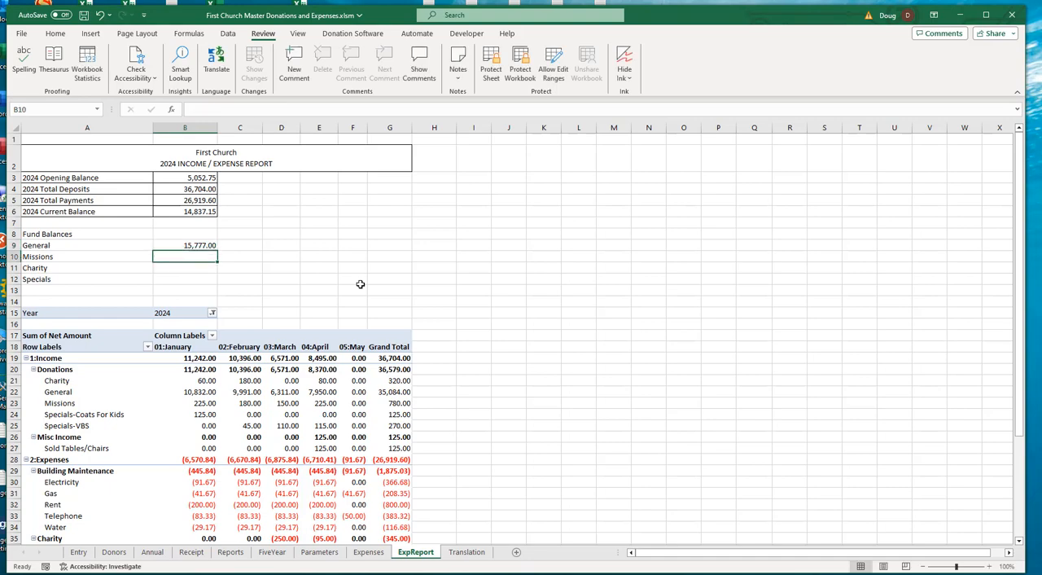
left_click(197, 246)
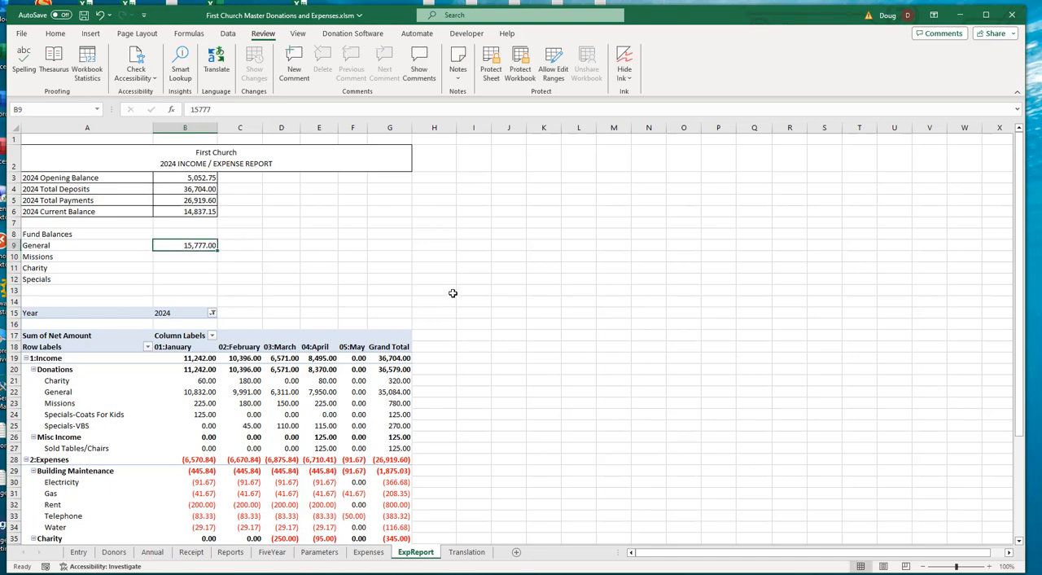
key("Delete")
- Paste a helper list with the heading Fund and the names General, Missions, Charity and Specials into P3:P7
left_click(648, 128)
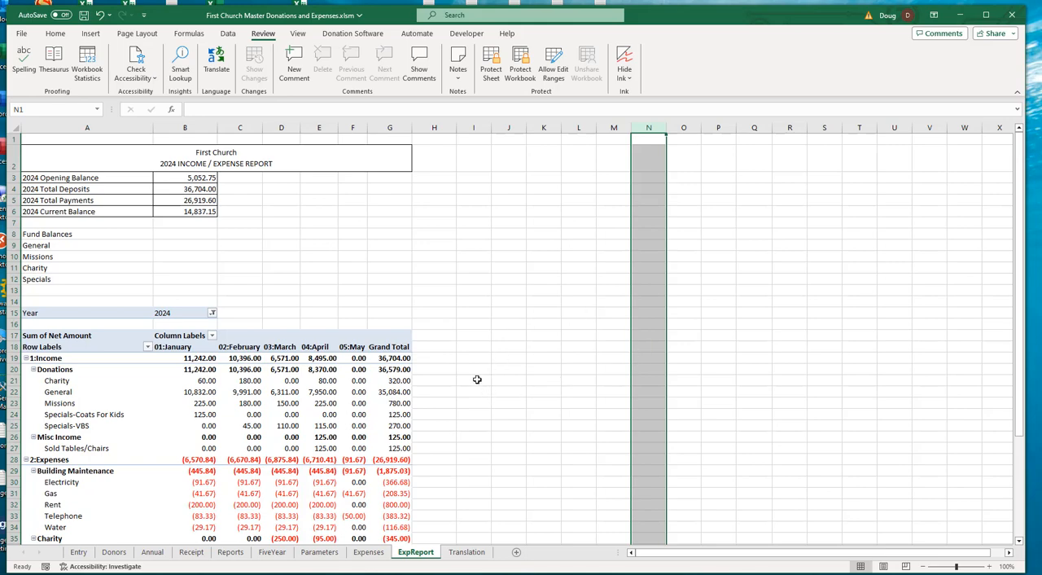
left_click(721, 178)
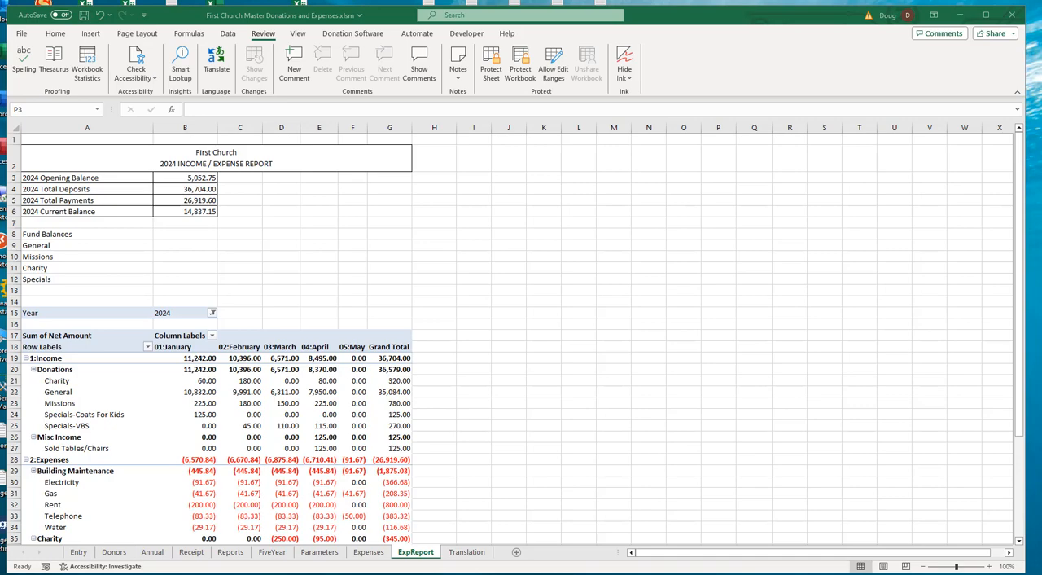
key("ctrl+c")
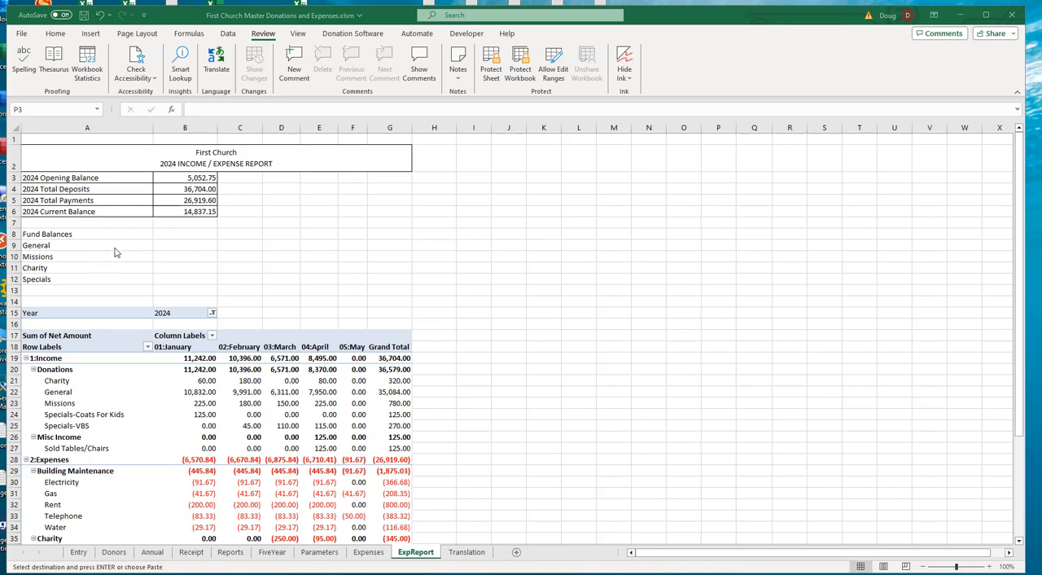
left_click(717, 182)
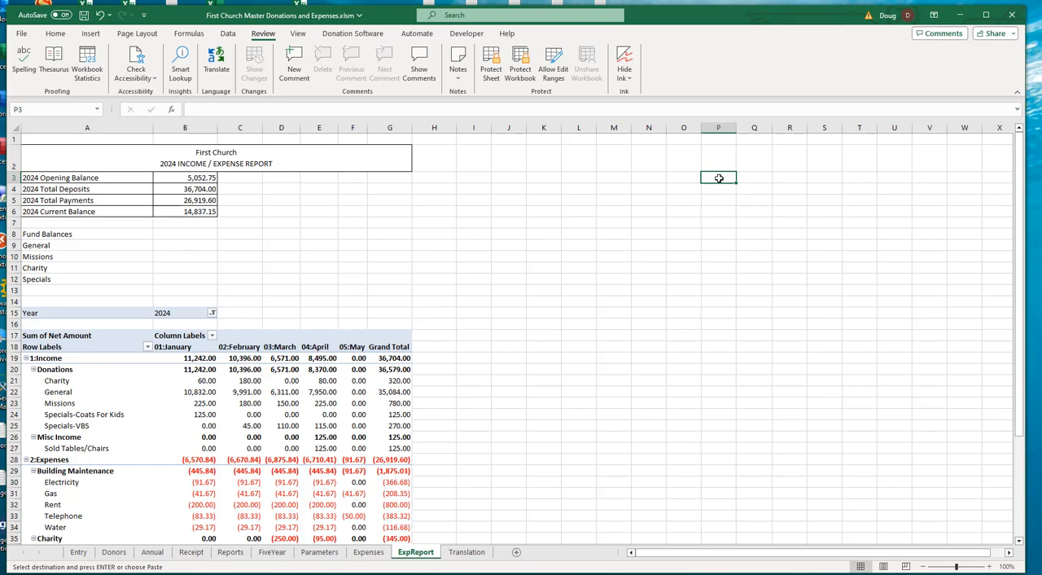
key("ctrl+v")
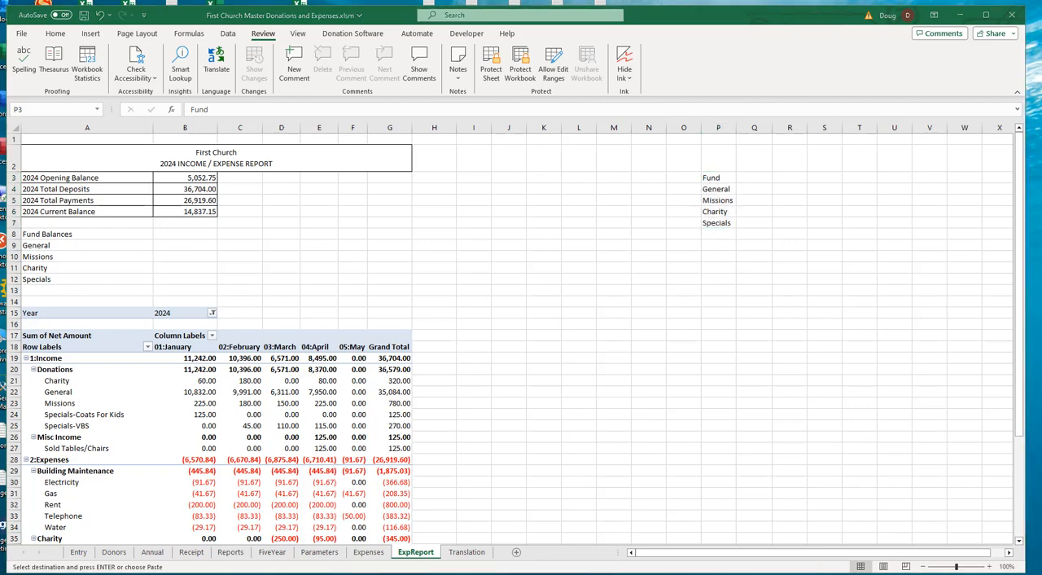
- Paste the column headings Begin, Change and Balance into Q3:S3 beside the Fund heading
left_click(753, 178)
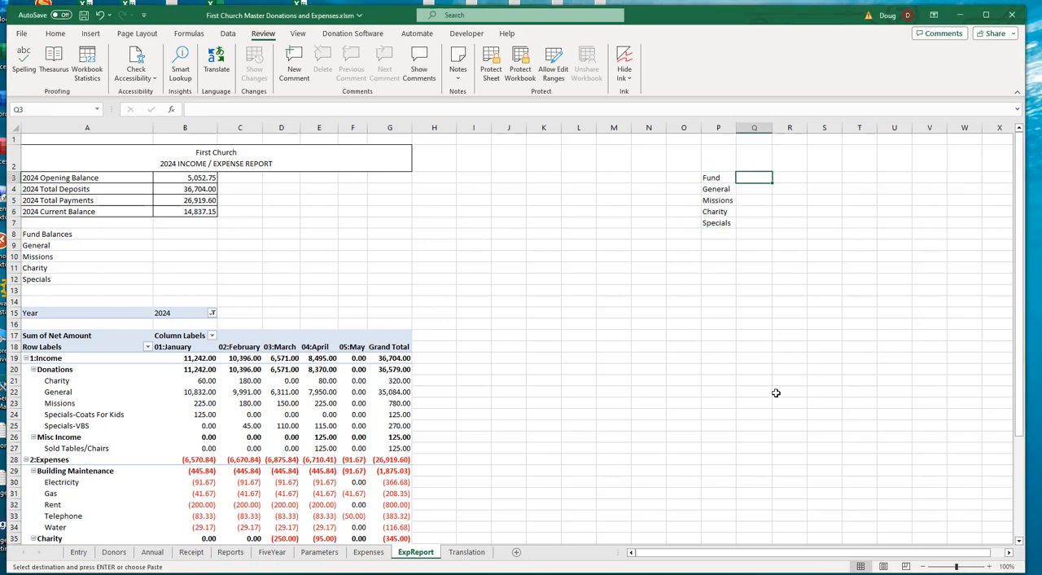
key("ctrl+v")
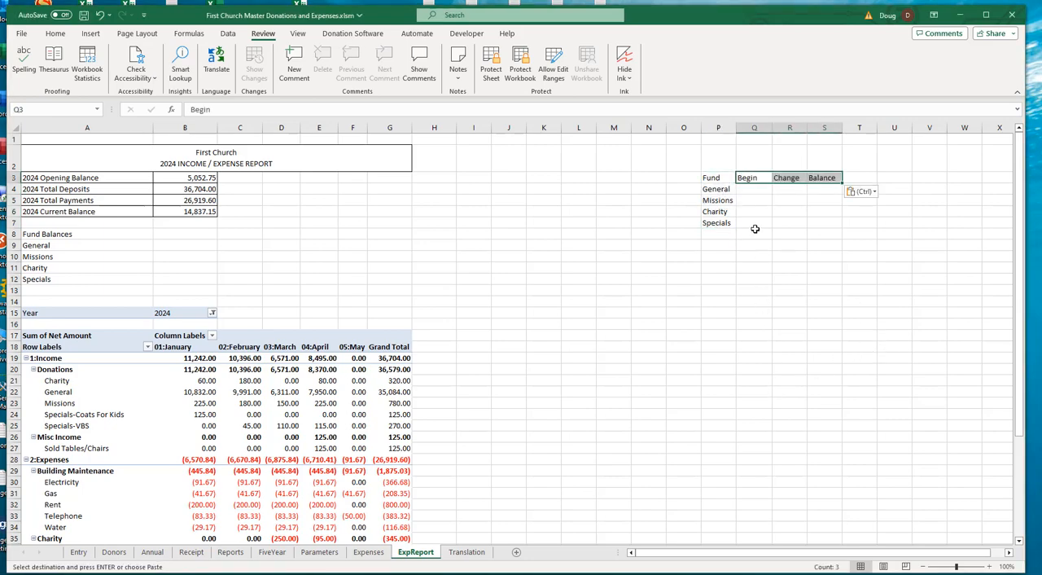
left_click(747, 179)
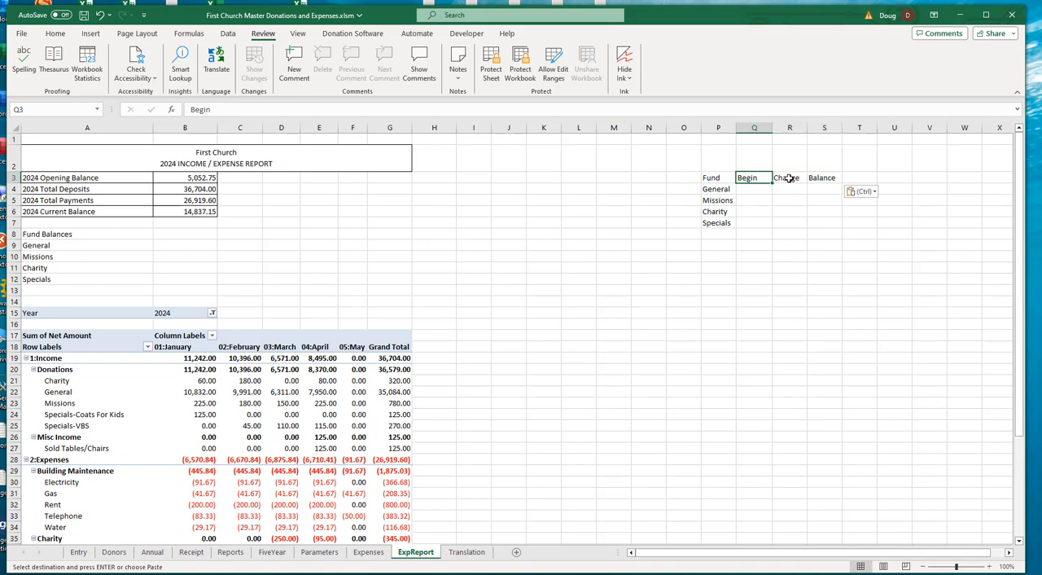
left_click(785, 179)
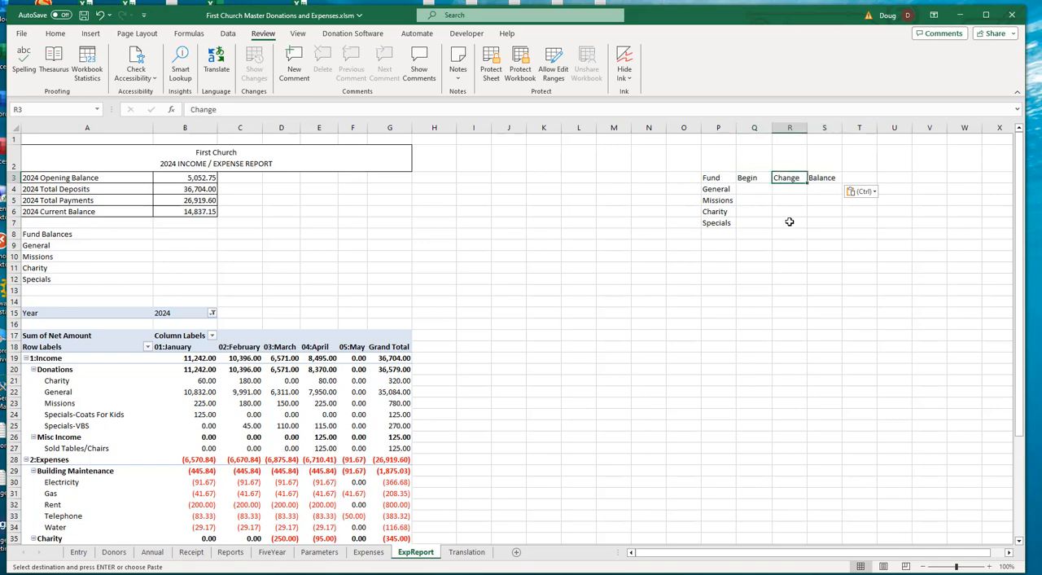
left_click(825, 179)
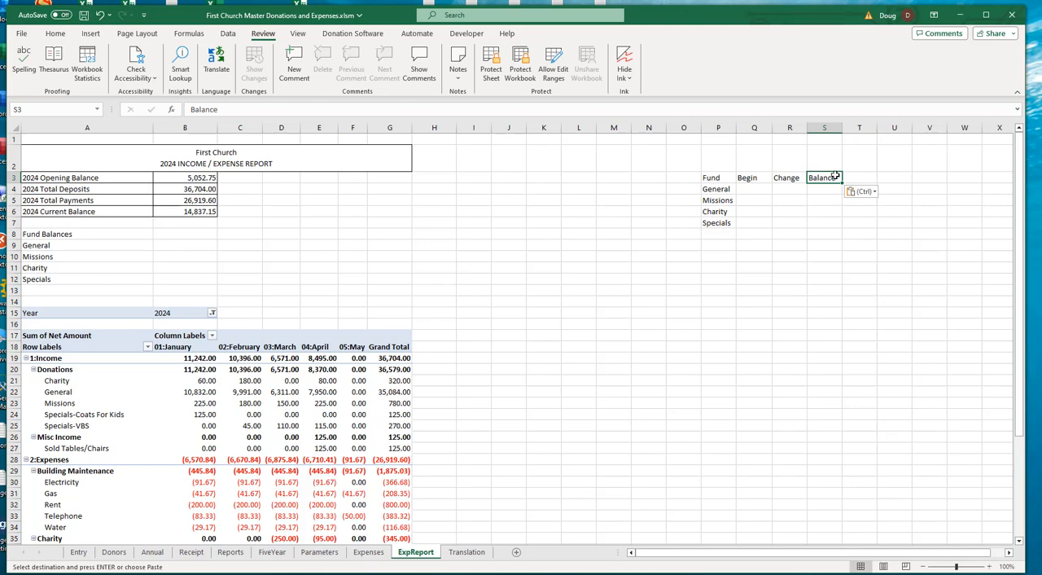
left_click(825, 190)
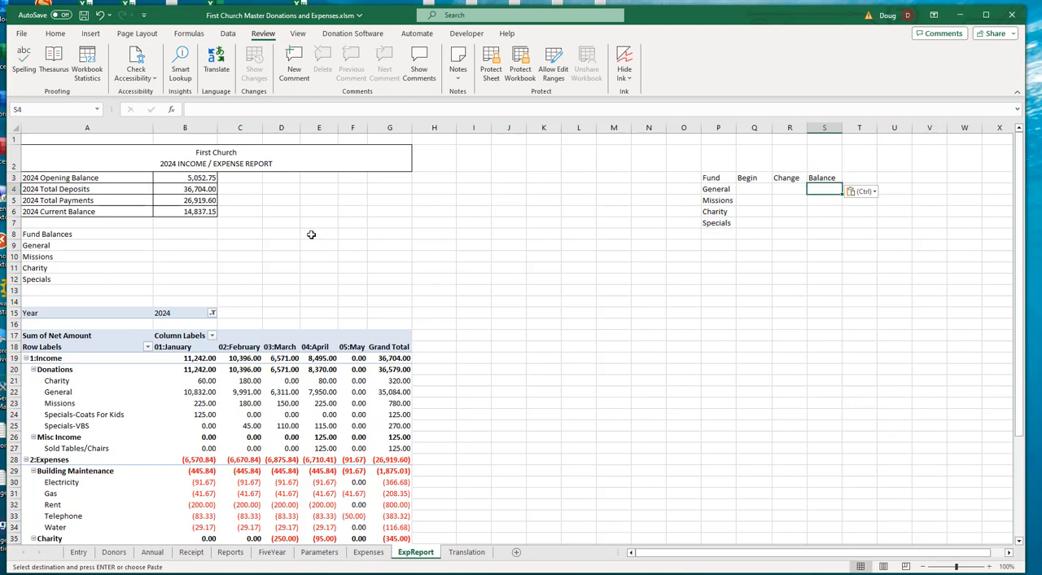
- Link the General fund balance in B9 to S4 with =S4 and fill the formula down to B12
left_click(177, 248)
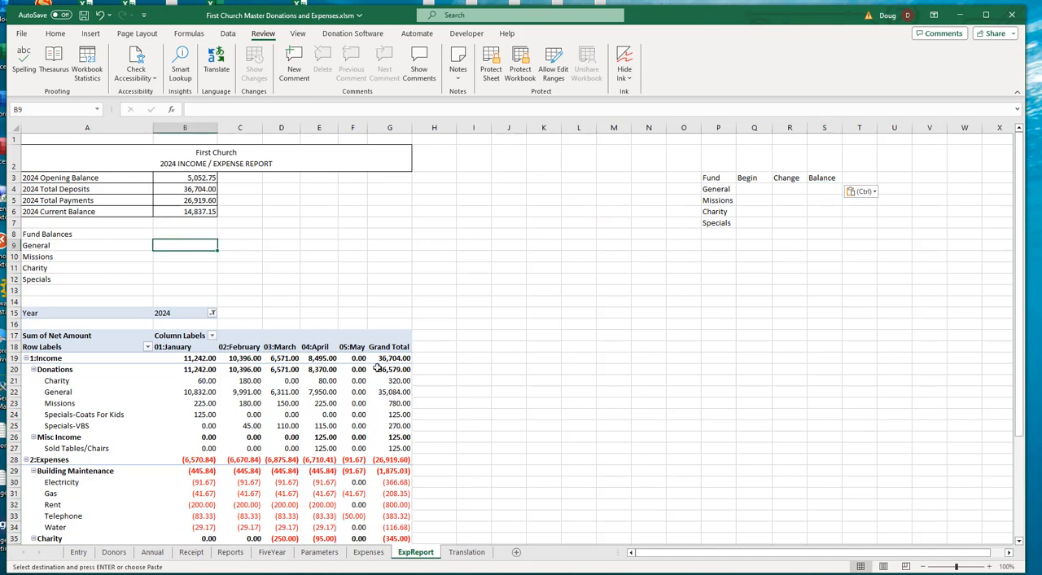
type("=")
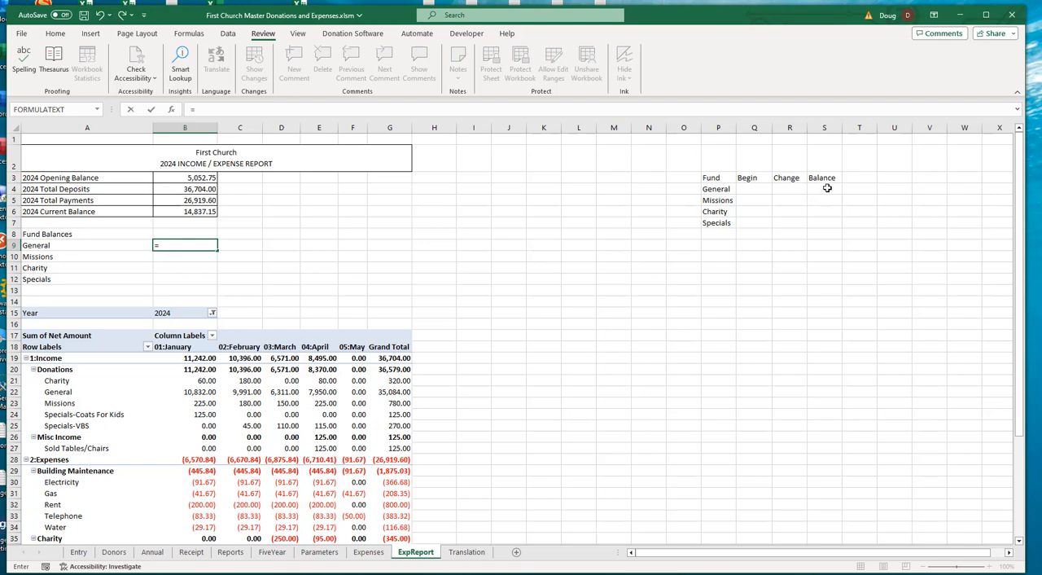
left_click(826, 188)
key("Return")
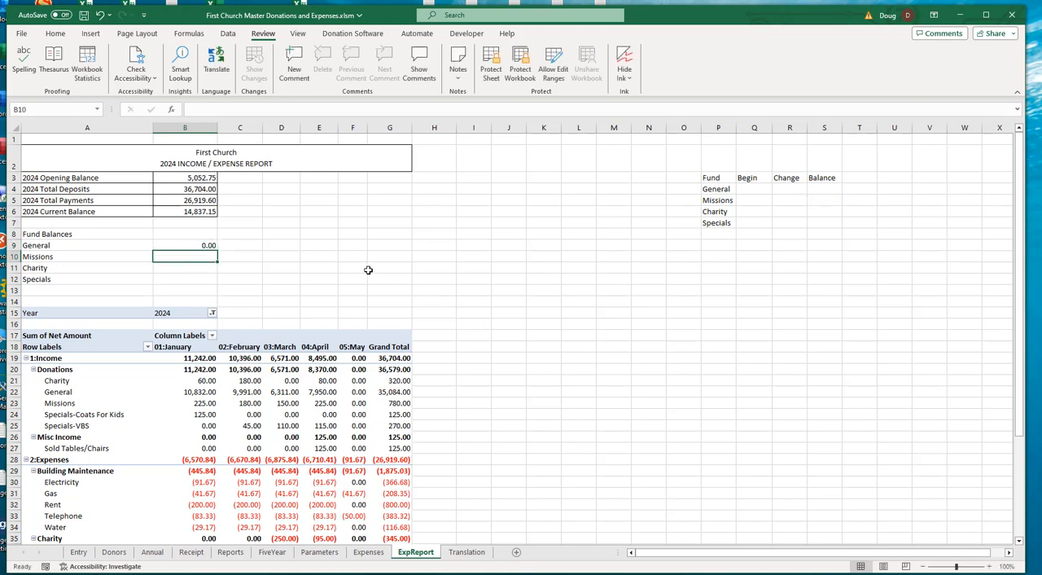
left_click(189, 245)
left_click_drag(218, 252, 213, 281)
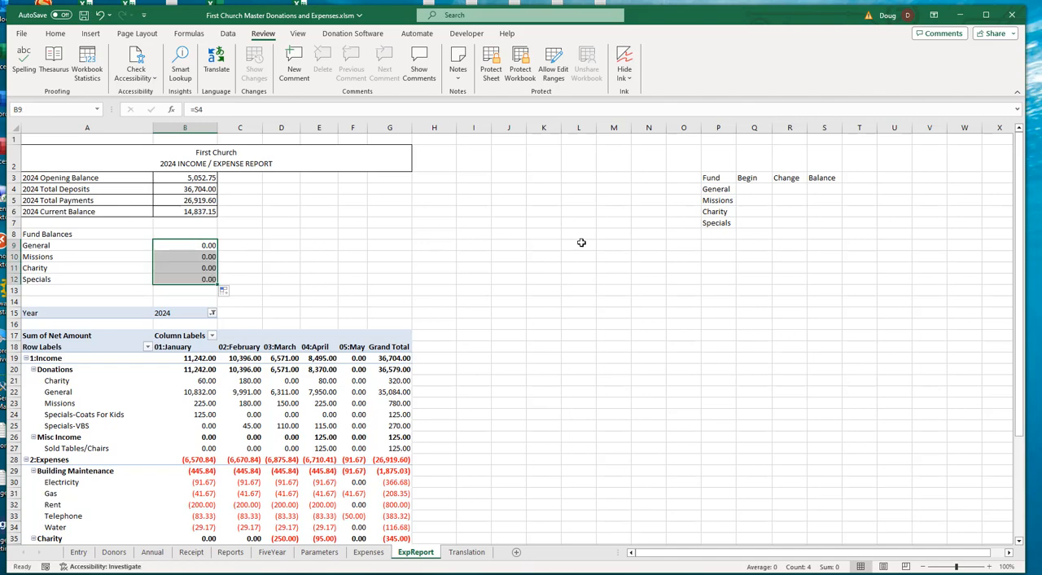
- Paste the yellow beginning-amount cells beside Missions, Charity and Specials in Q5:Q7, with 170.00 for Charity
left_click(830, 189)
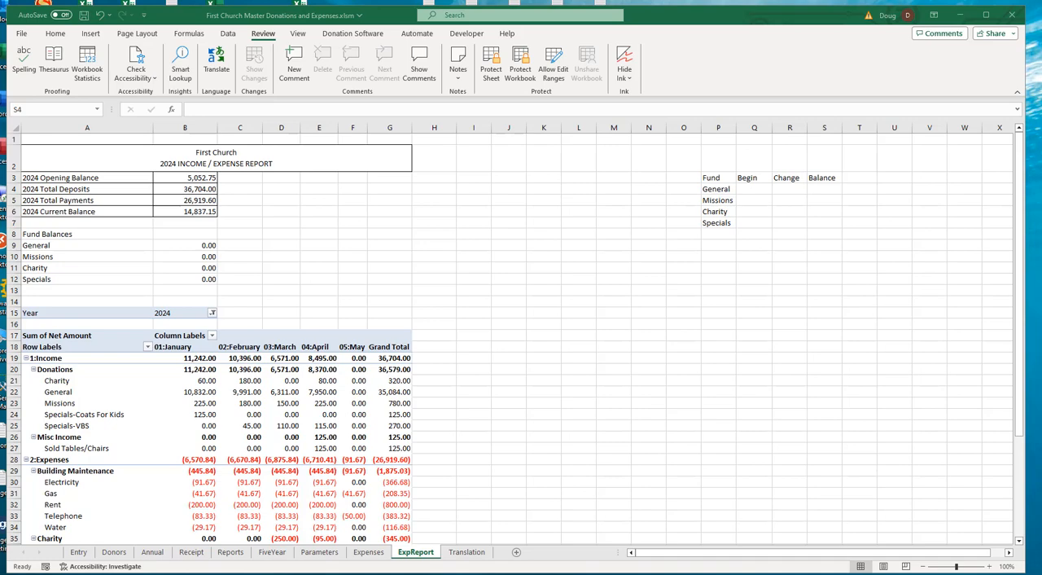
left_click(751, 202)
left_click(753, 200)
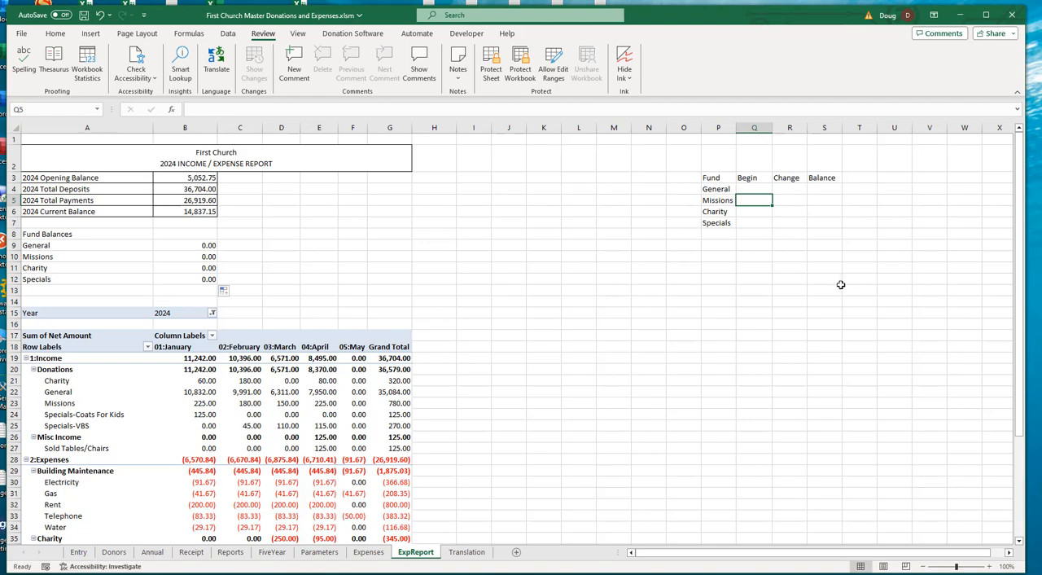
key("ctrl+v")
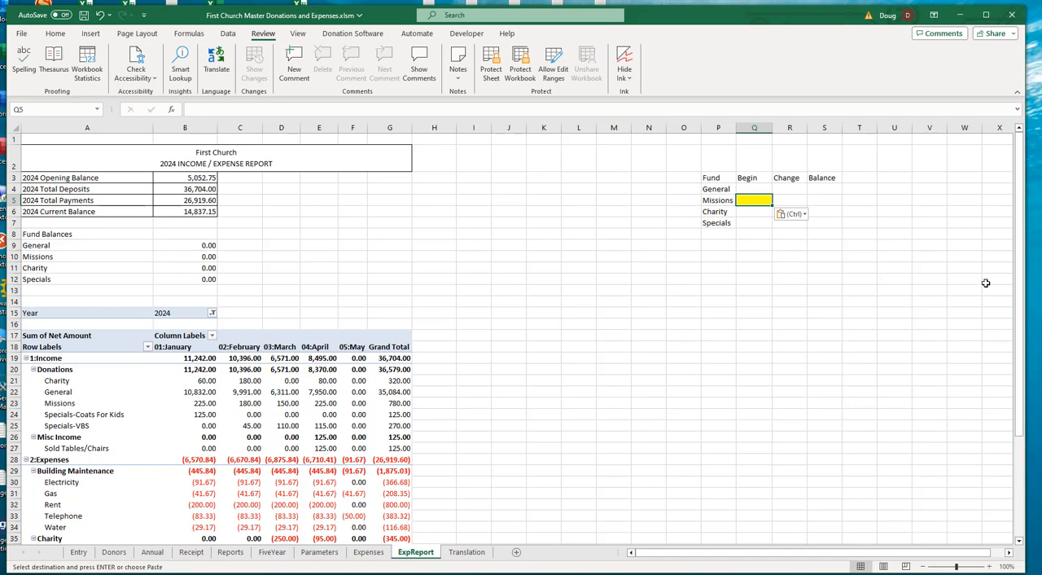
key("alt+Tab")
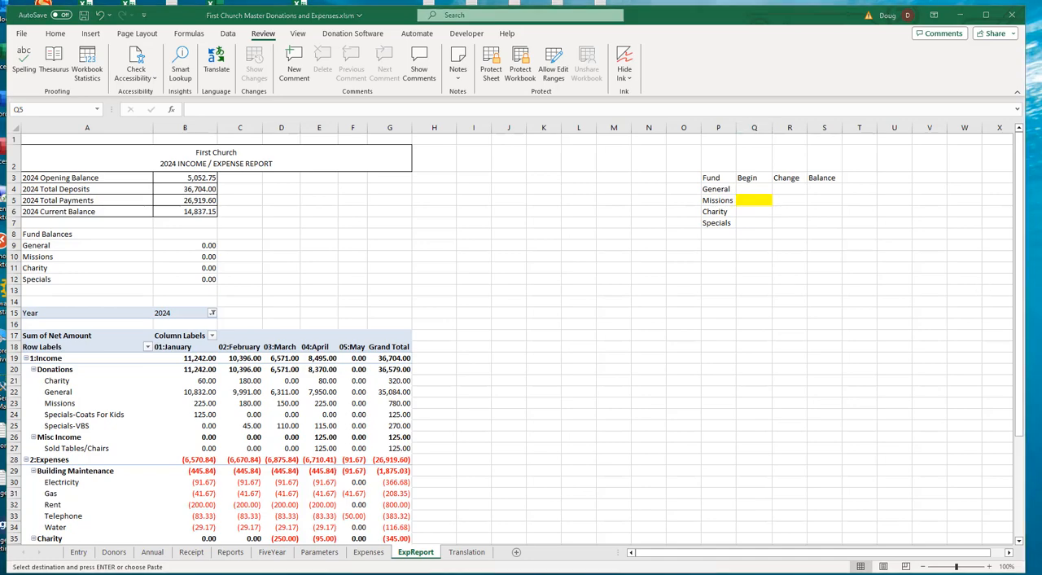
left_click(753, 214)
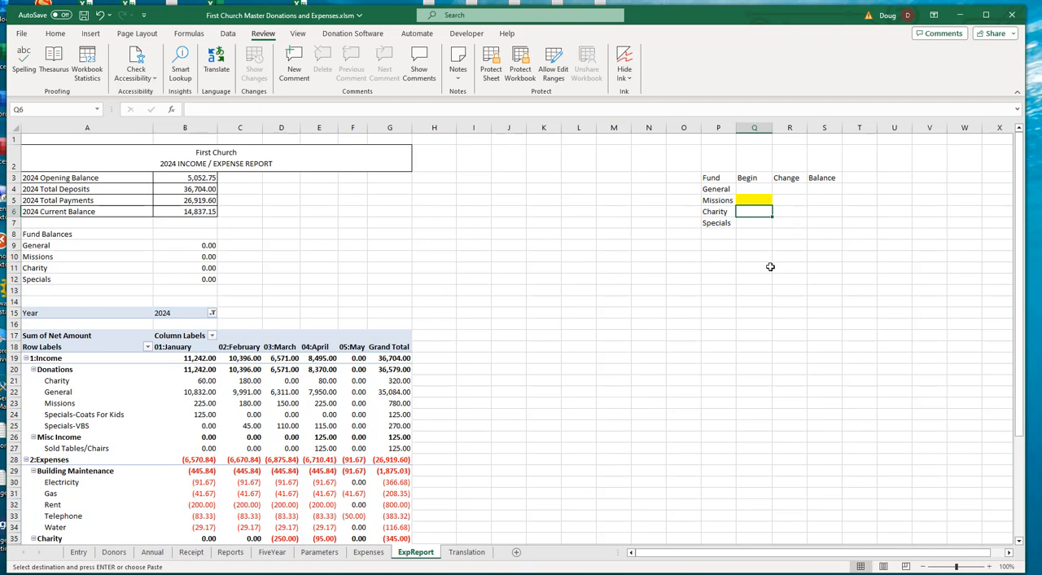
key("ctrl+v")
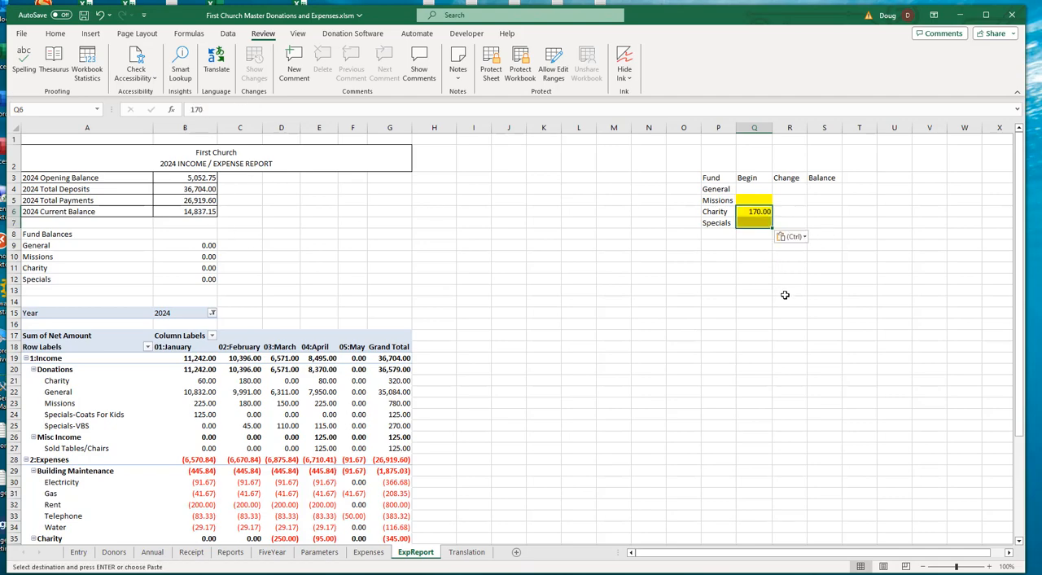
- Examine the beginning-amount cells of the helper table and the Missions deposit entries on the Expenses sheet
left_click(751, 213)
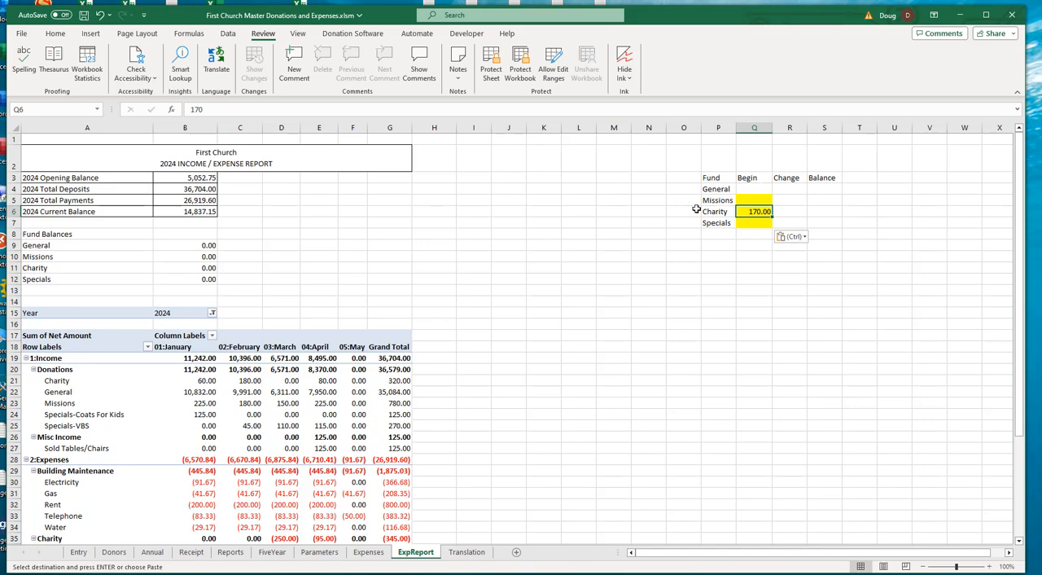
left_click(754, 198)
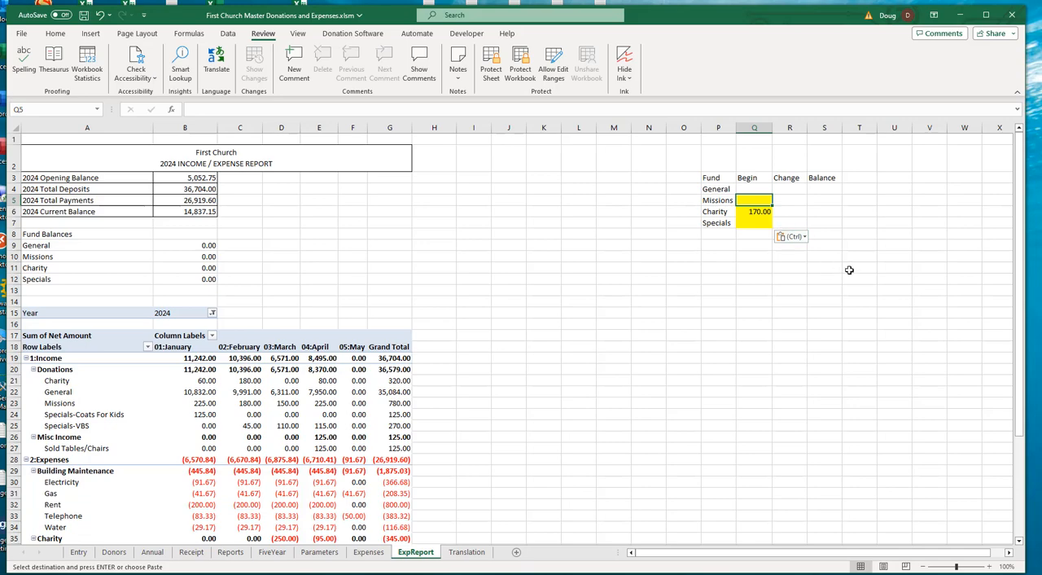
left_click(755, 189)
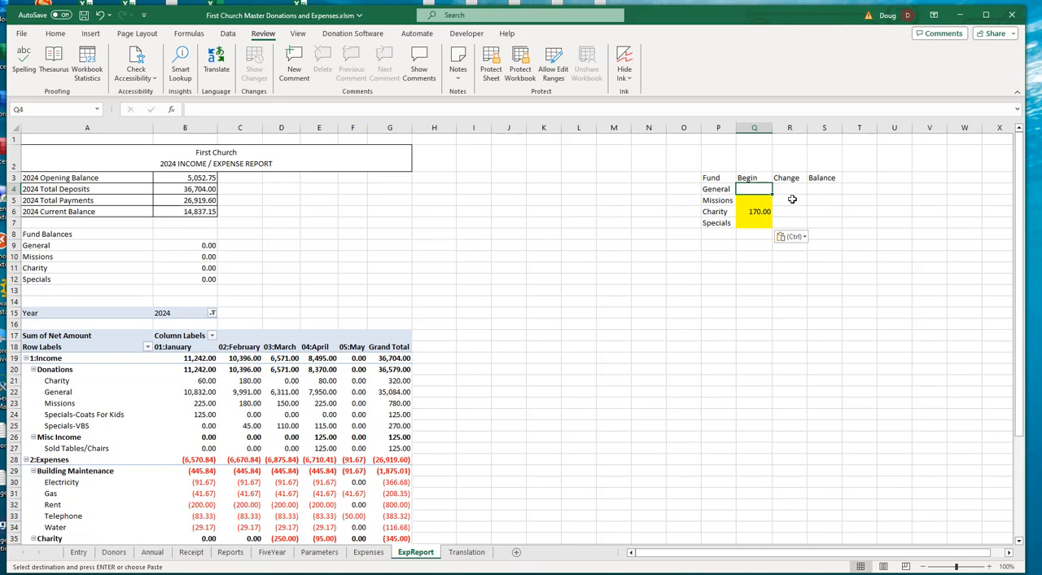
left_click(753, 201)
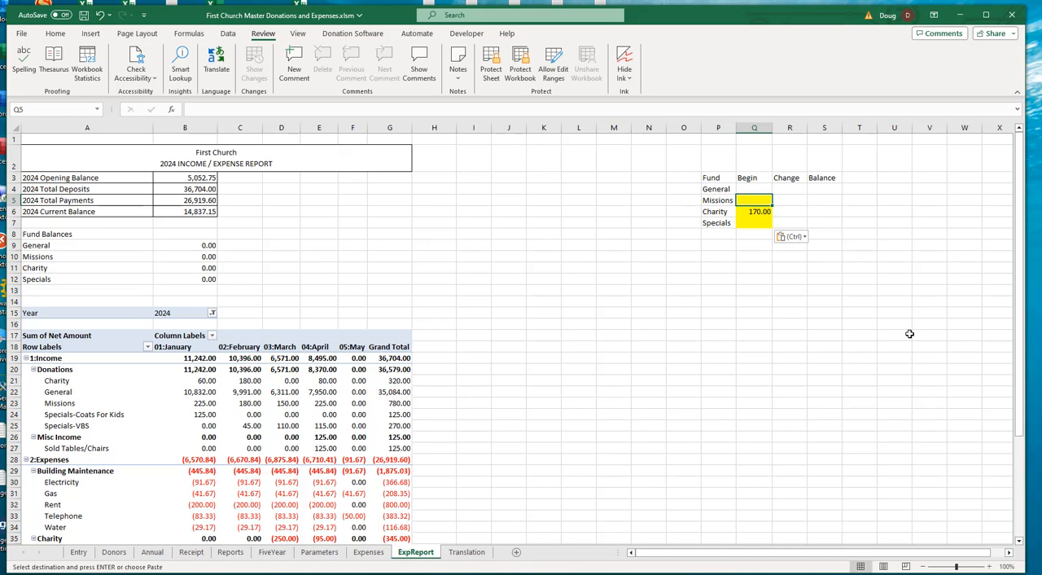
left_click(796, 201)
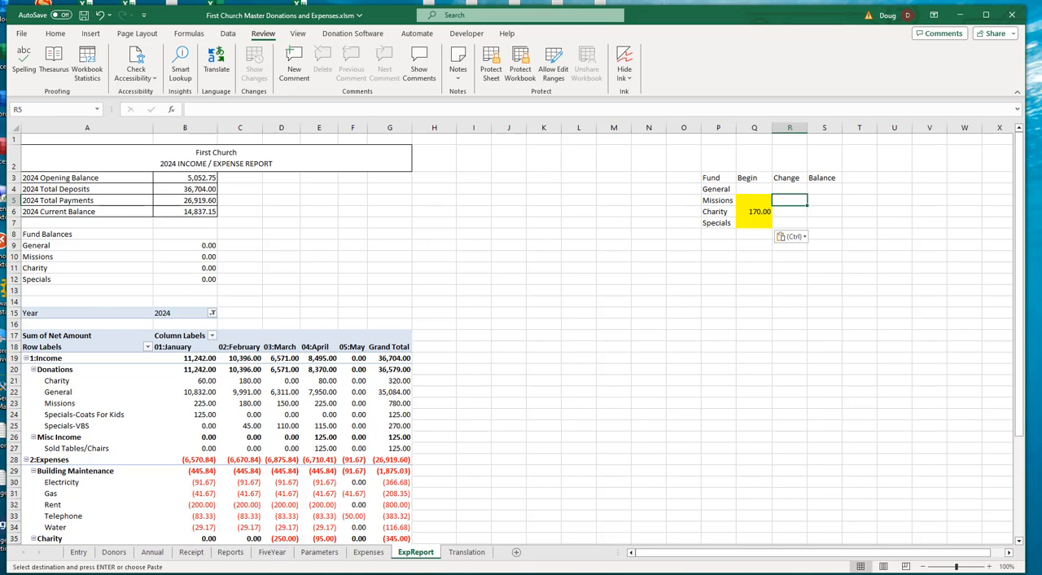
left_click(370, 555)
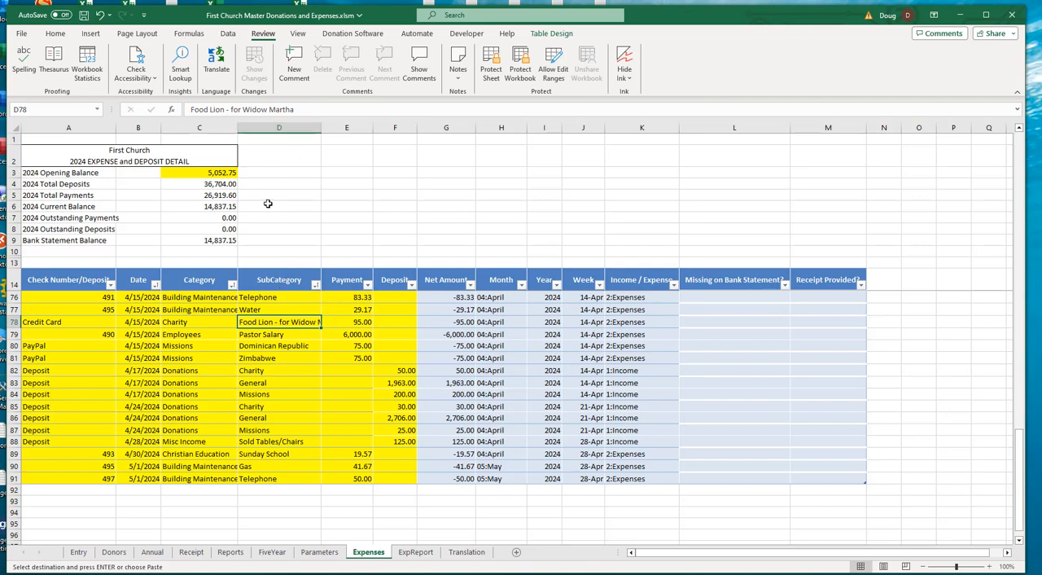
left_click(264, 395)
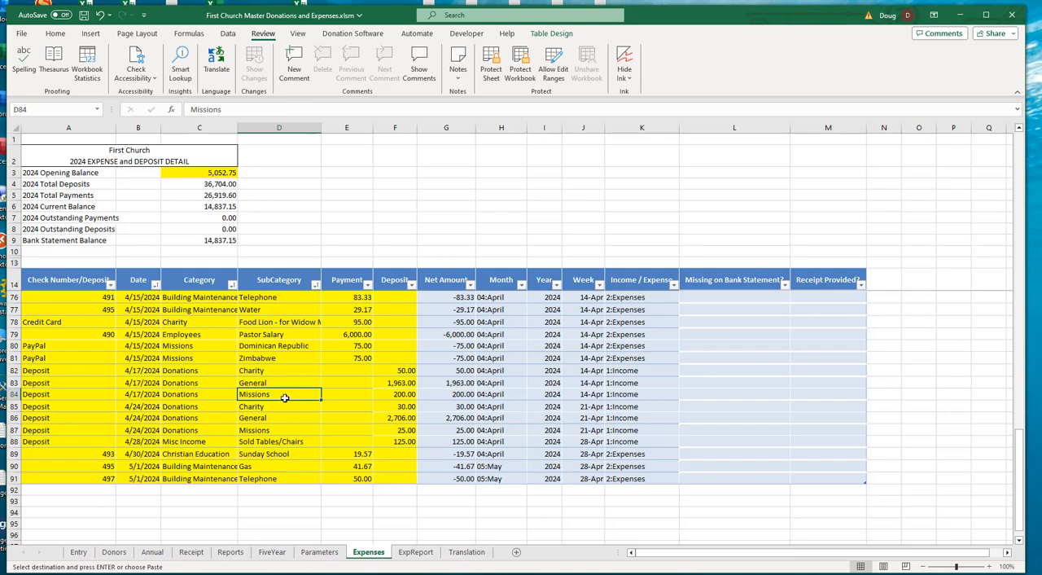
left_click(415, 552)
- Calculate the Missions change in R5 with =SUMIFS(Expenses!F:F,Expenses!D:D,"Missions")
left_click(791, 200)
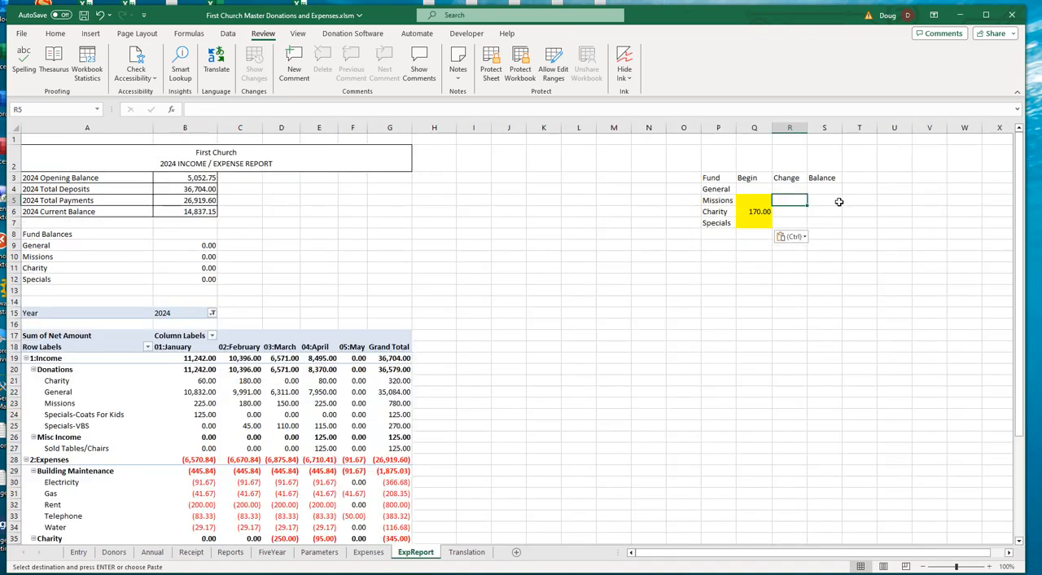
type("=")
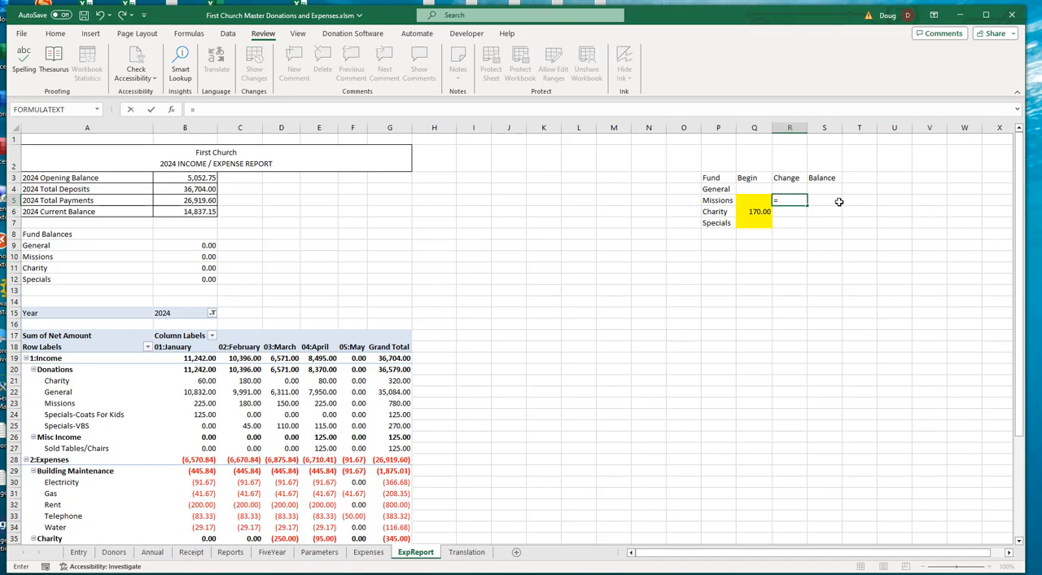
type("sumi")
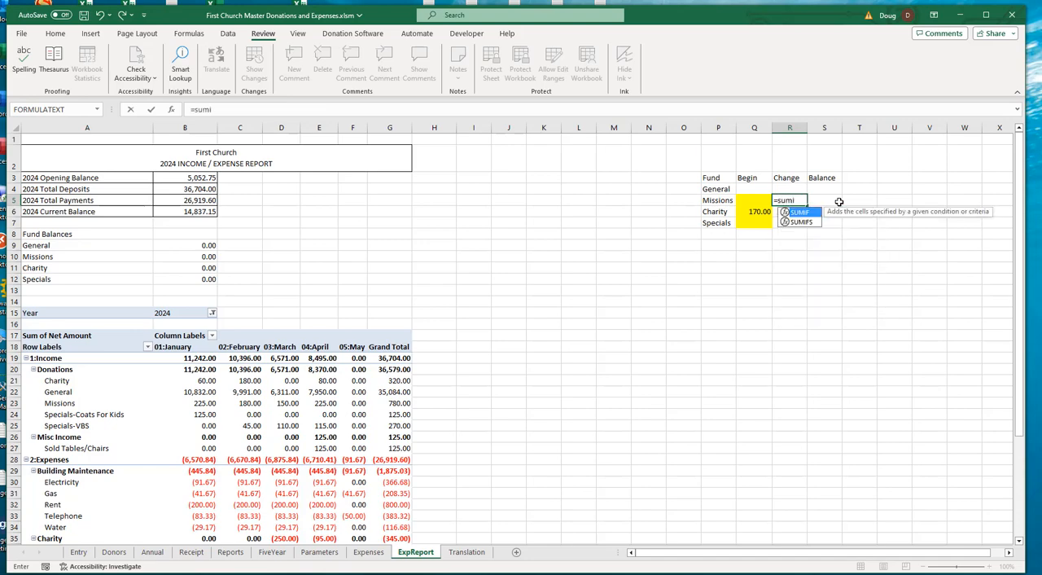
type("fs")
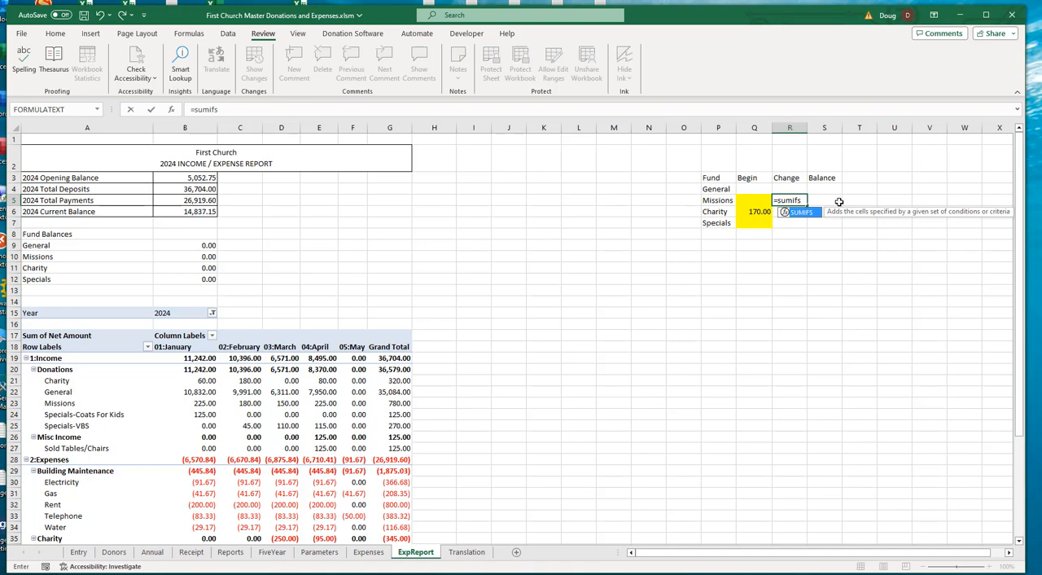
type("(")
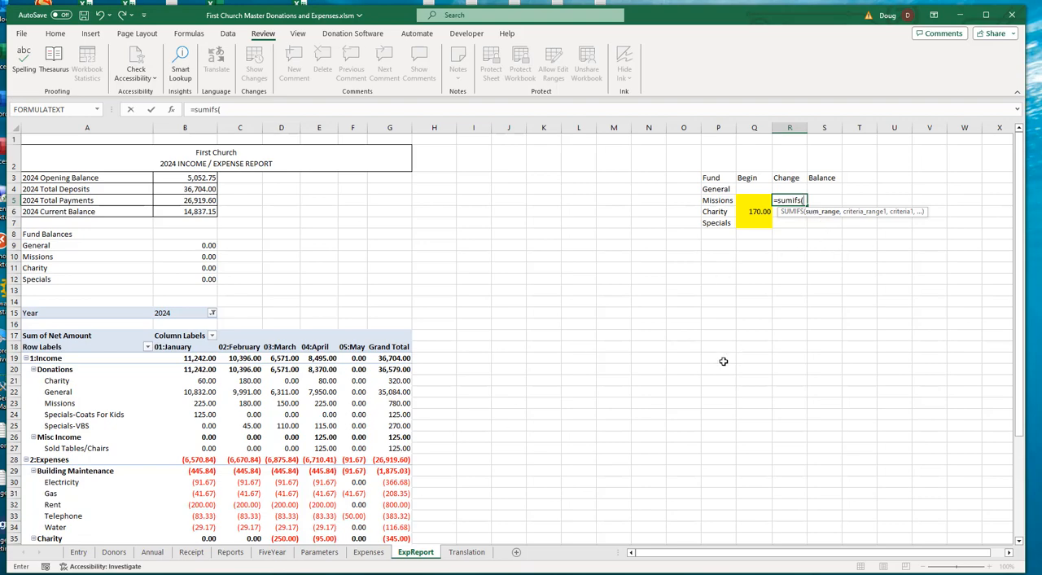
left_click(369, 552)
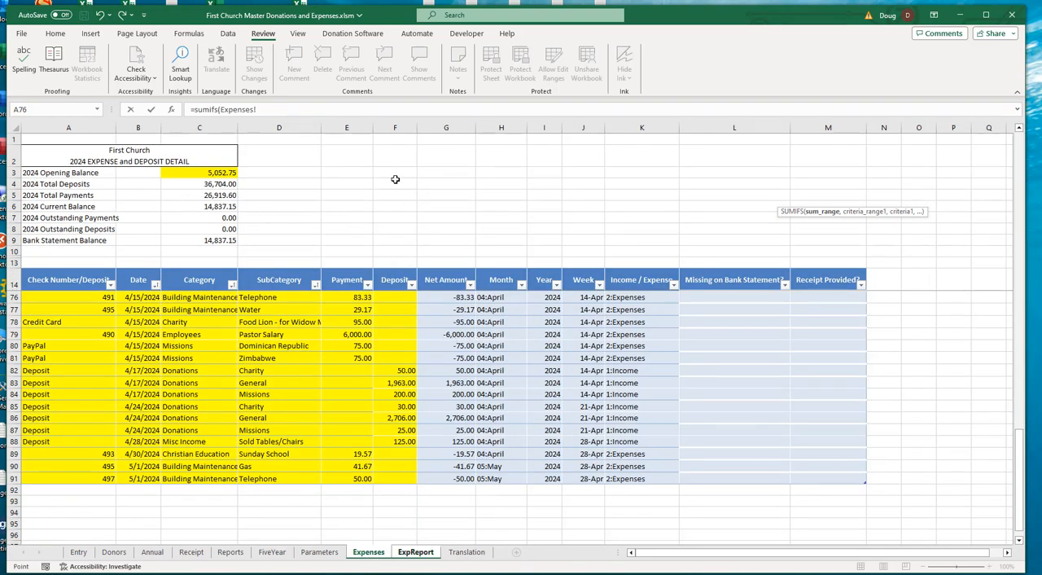
left_click(397, 128)
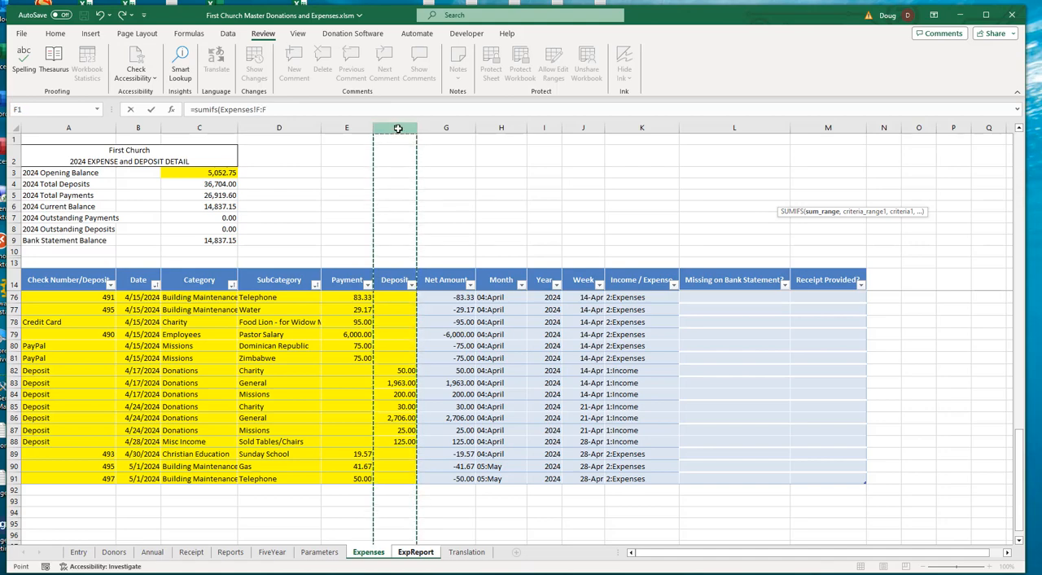
type(",")
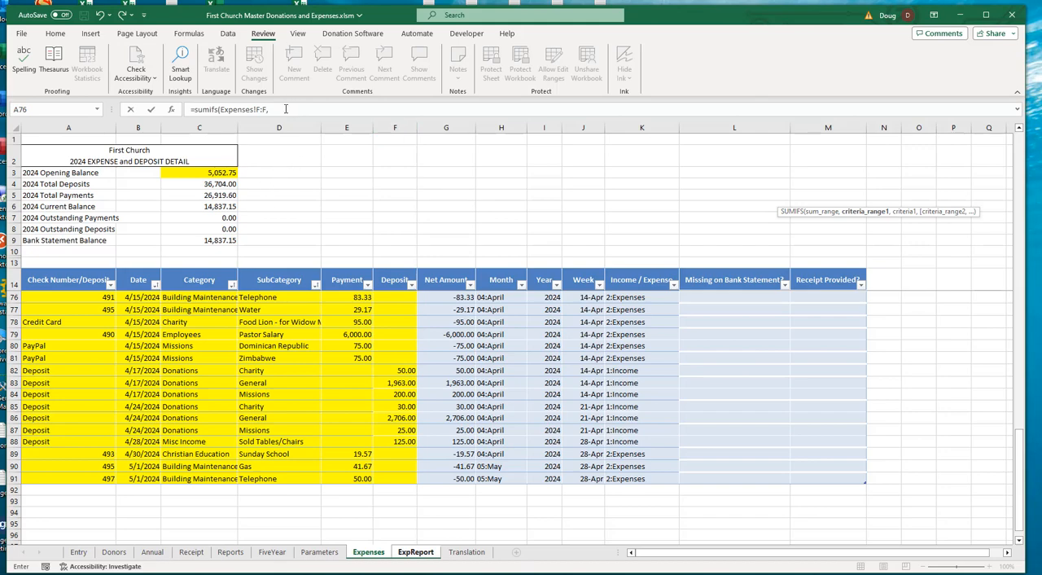
left_click(286, 108)
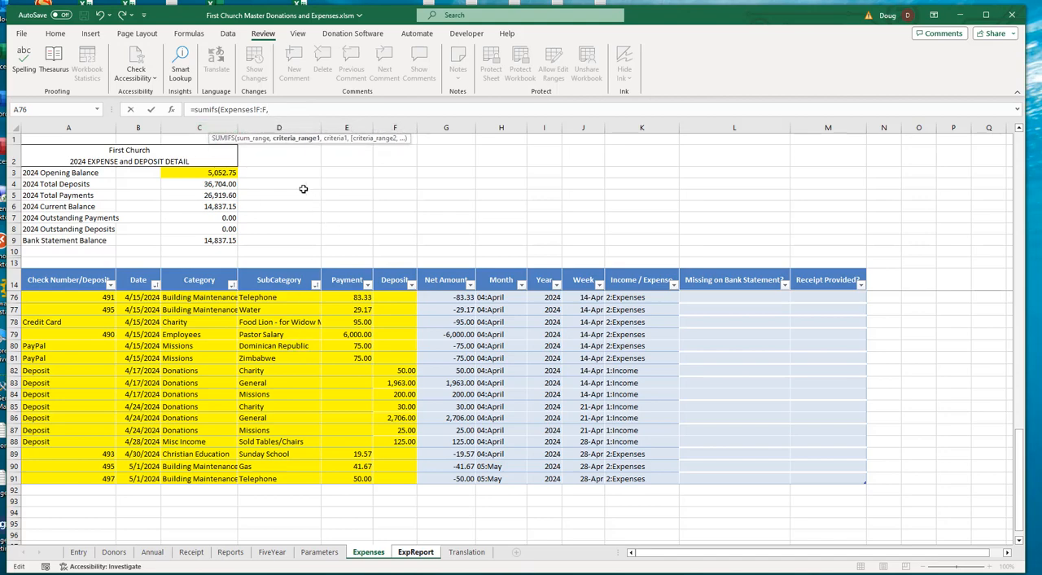
left_click(279, 128)
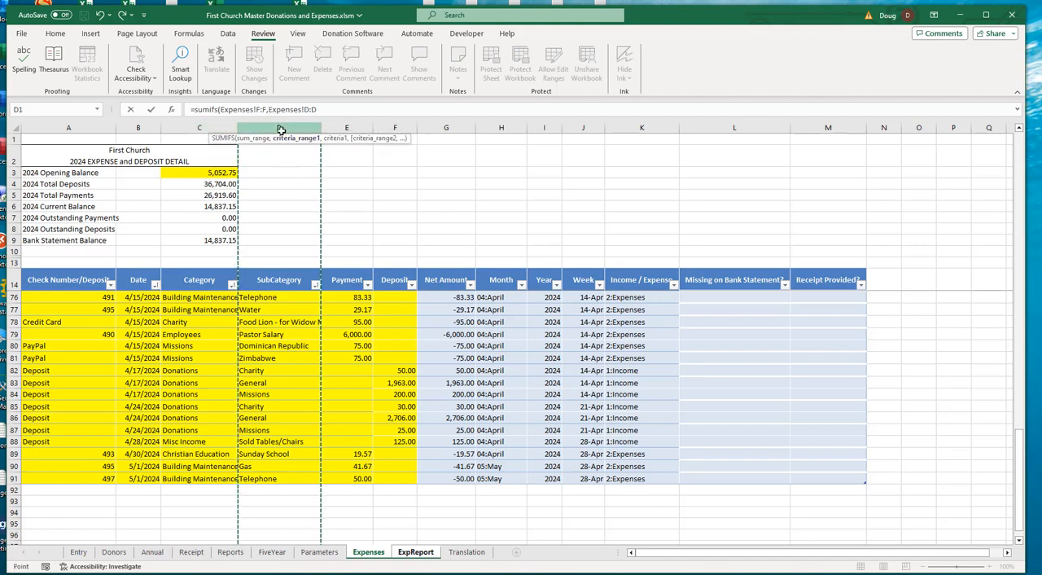
type(",\"Missions")
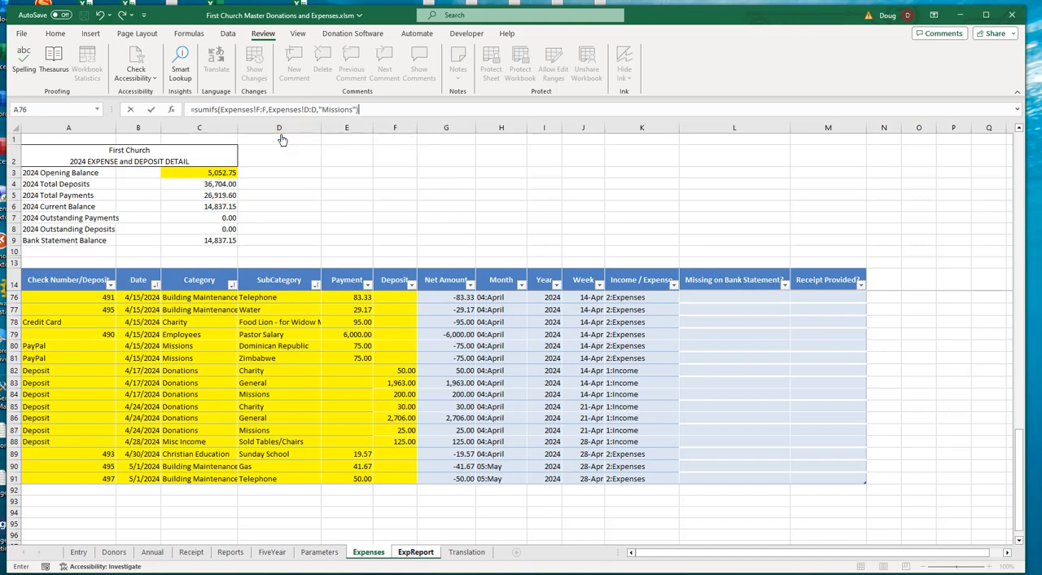
key("Return")
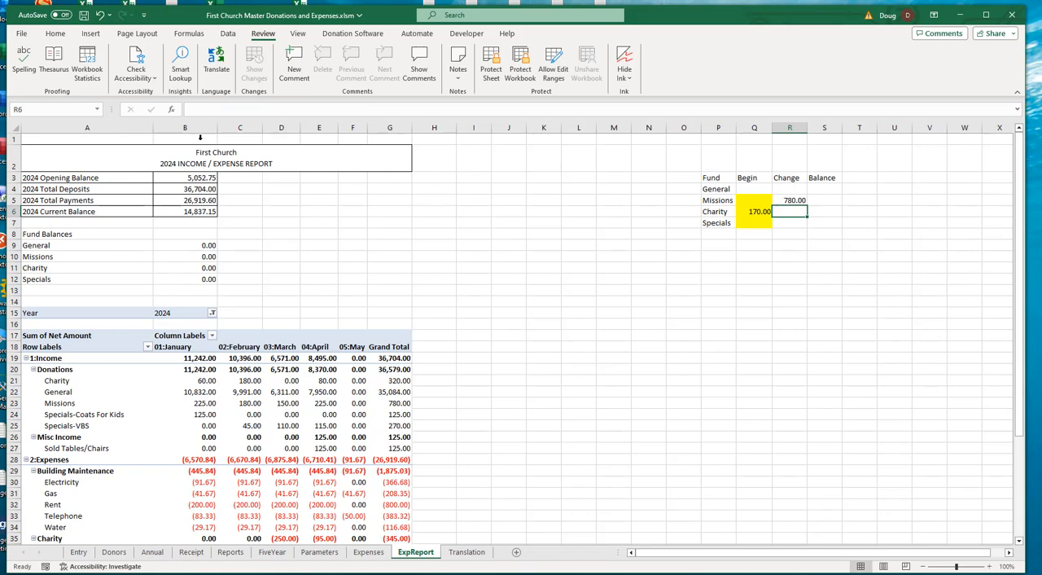
- Compare the Missions change in R5 with the Missions grand total under Donations in the pivot report
left_click(791, 200)
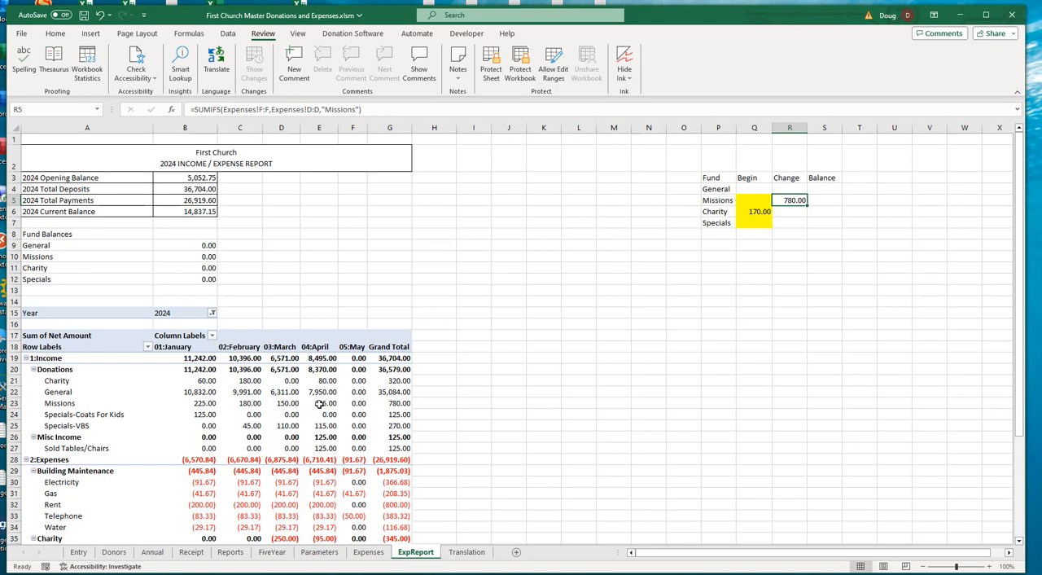
left_click(404, 403)
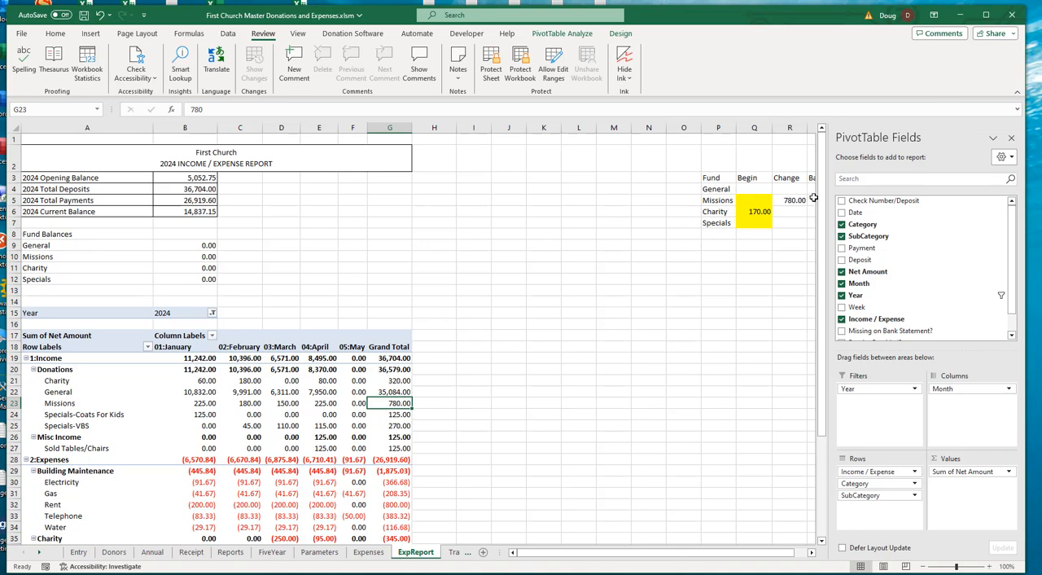
left_click(749, 245)
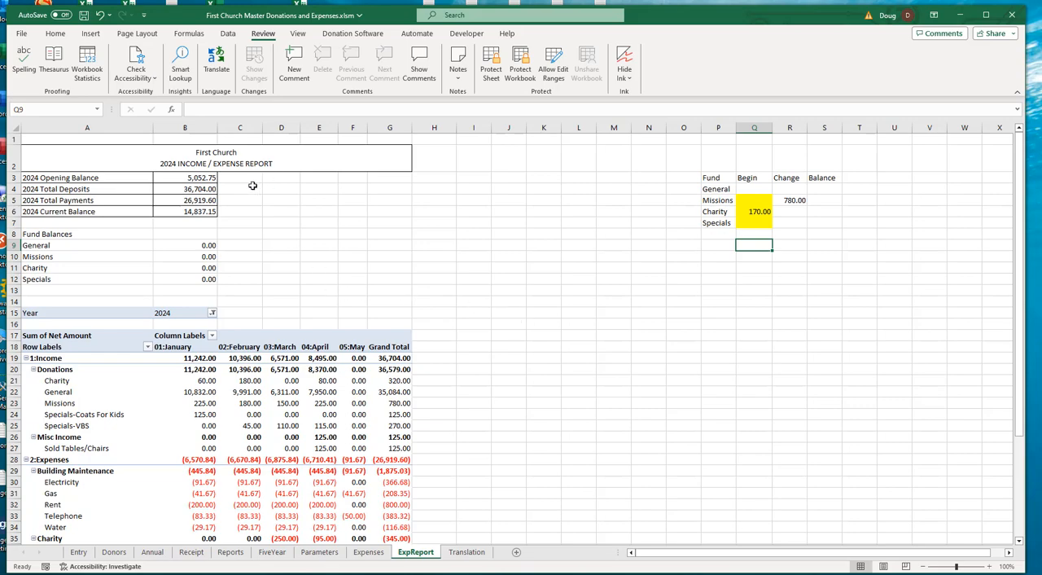
- Replace the "Missions" text criterion in the R5 SUMIFS formula with a reference to P5
left_click(799, 200)
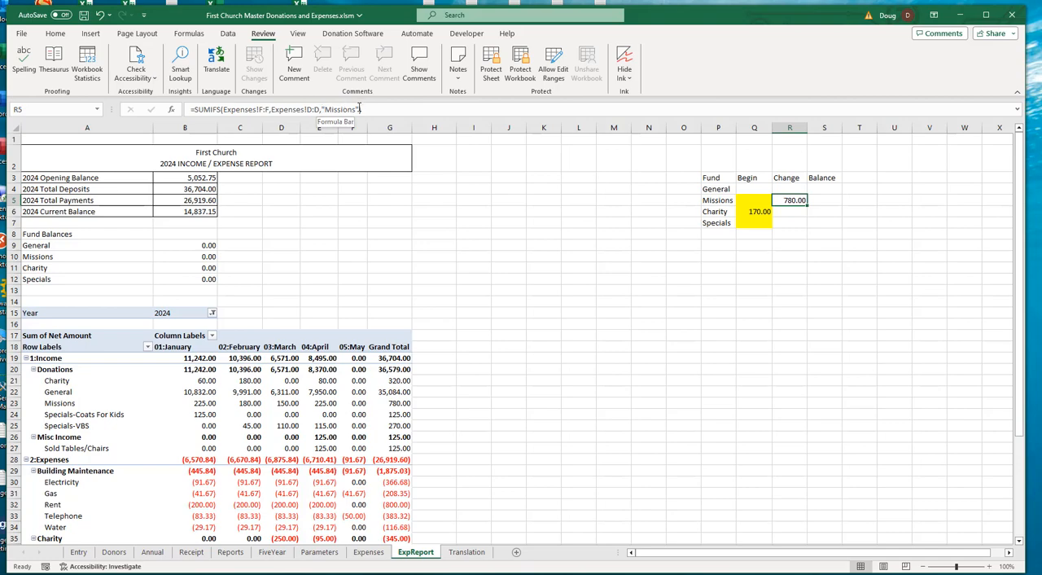
left_click(361, 108)
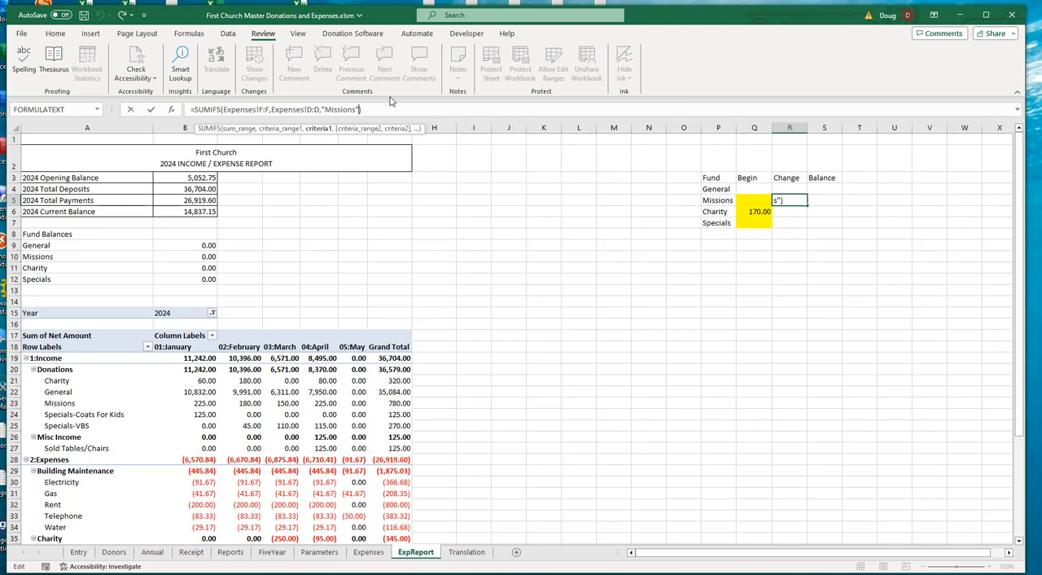
key("BackSpace")
key("BackSpace")
key("BackSpace")
key("BackSpace")
key("BackSpace")
key("BackSpace")
key("BackSpace")
key("BackSpace")
key("BackSpace")
key("BackSpace")
left_click(714, 200)
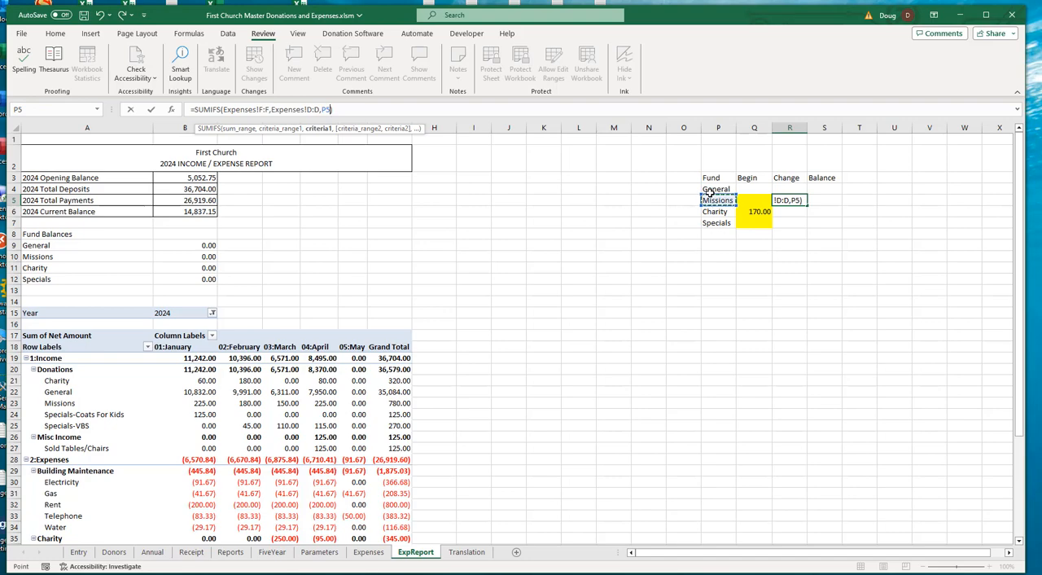
key("Return")
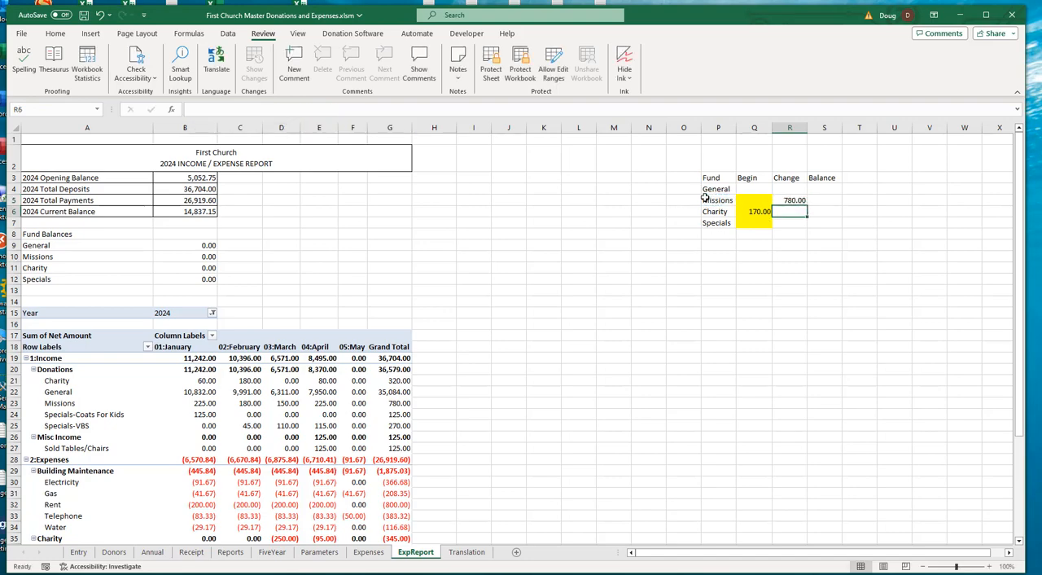
- Append a subtracted copy of the existing SUMIFS term to the Missions change formula in R5, after checking the Expenses sheet's columns
left_click(795, 199)
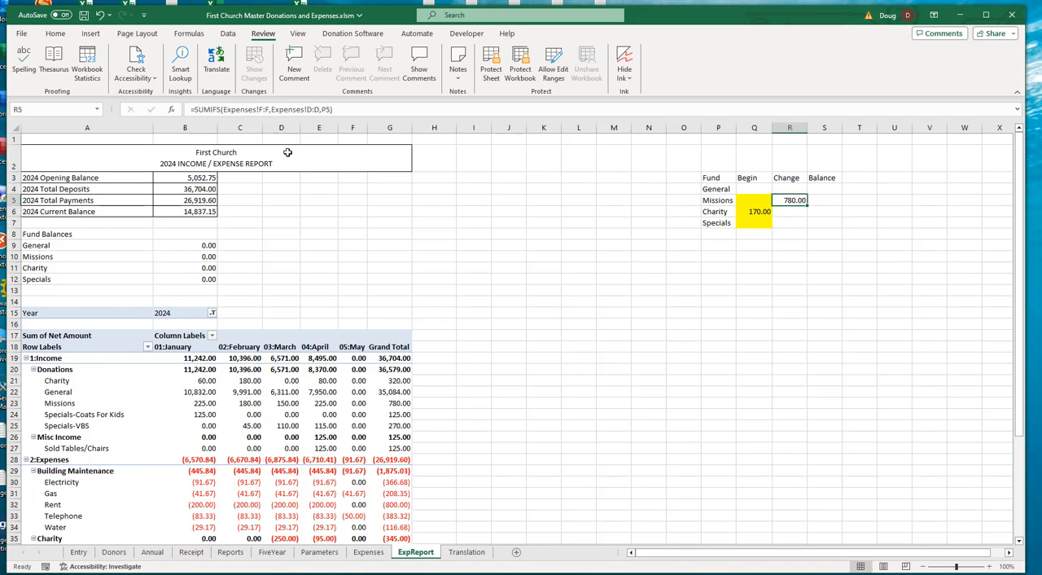
left_click(353, 109)
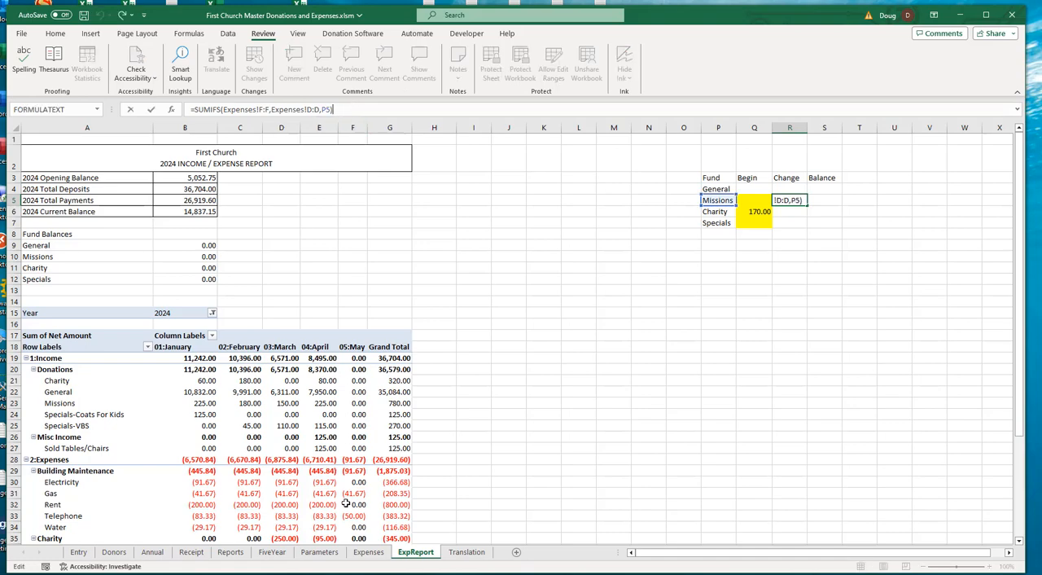
left_click(375, 555)
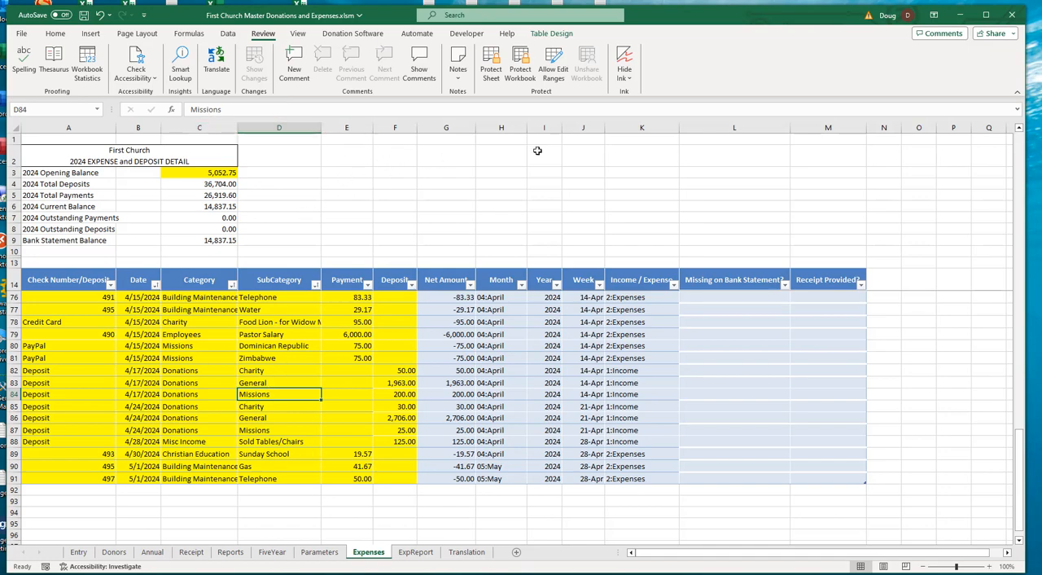
left_click(416, 553)
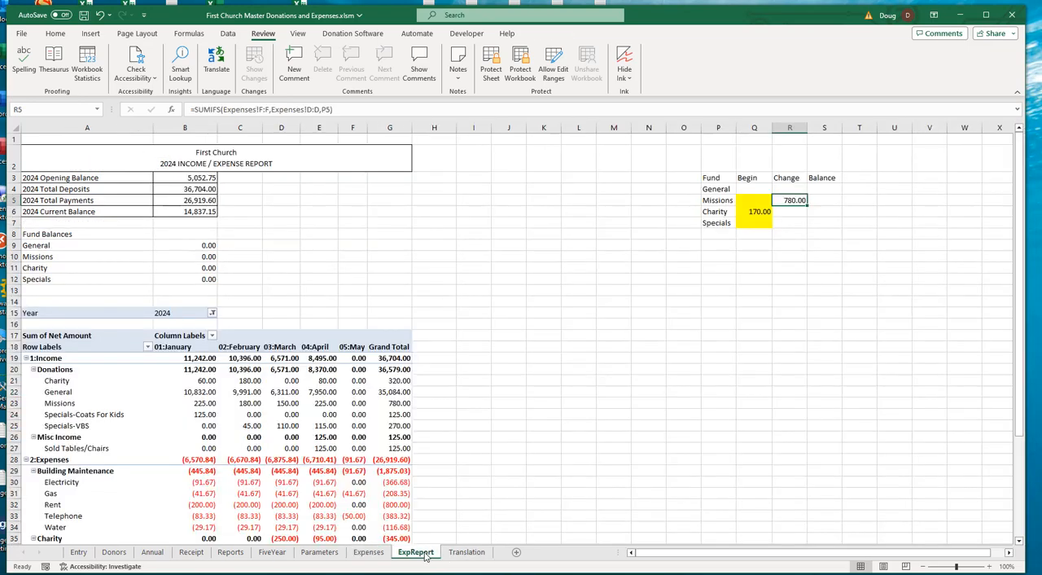
left_click_drag(342, 109, 196, 108)
key("ctrl+c")
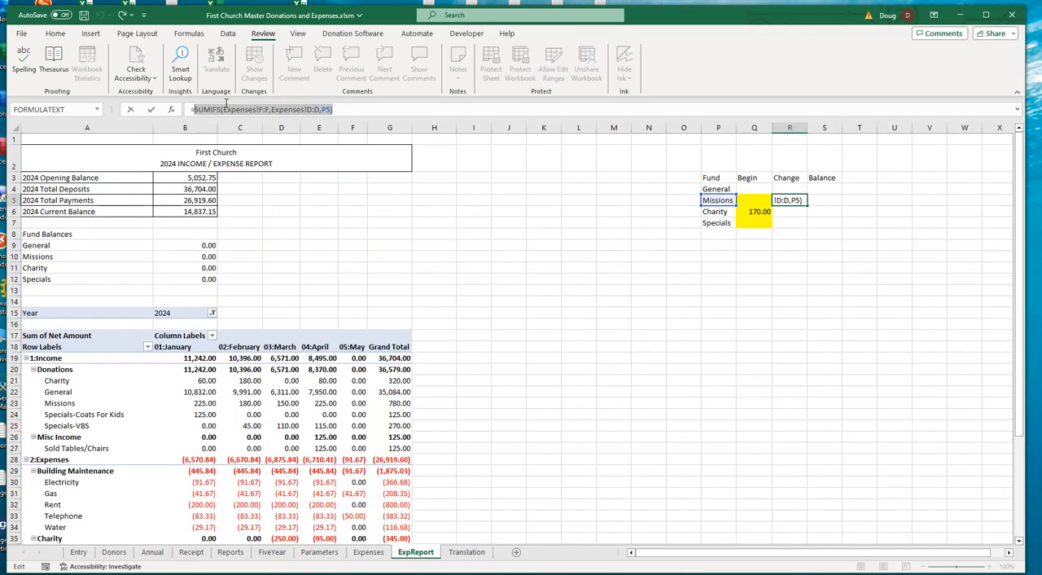
left_click(468, 113)
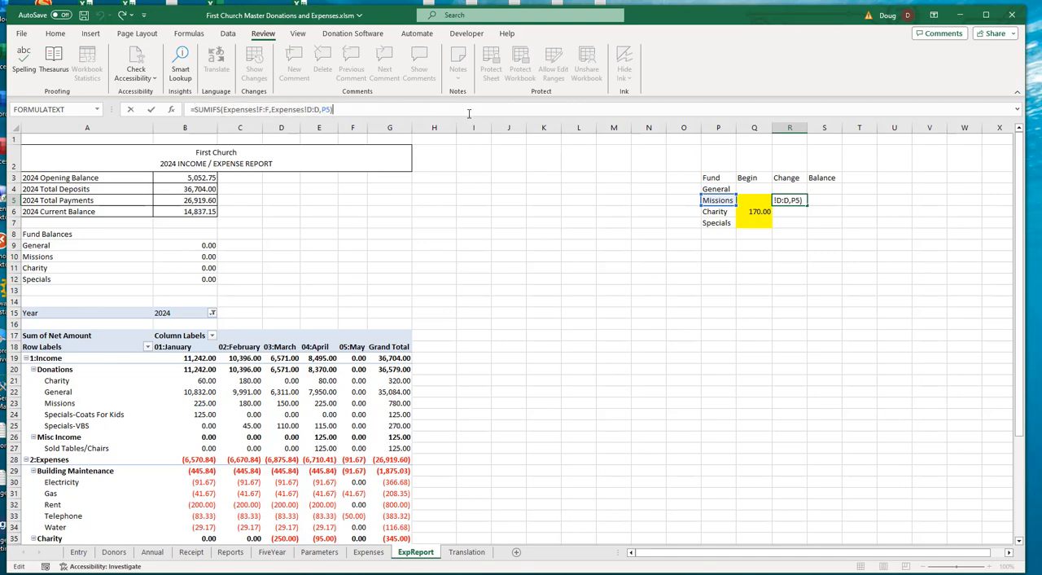
type("-")
key("ctrl+v")
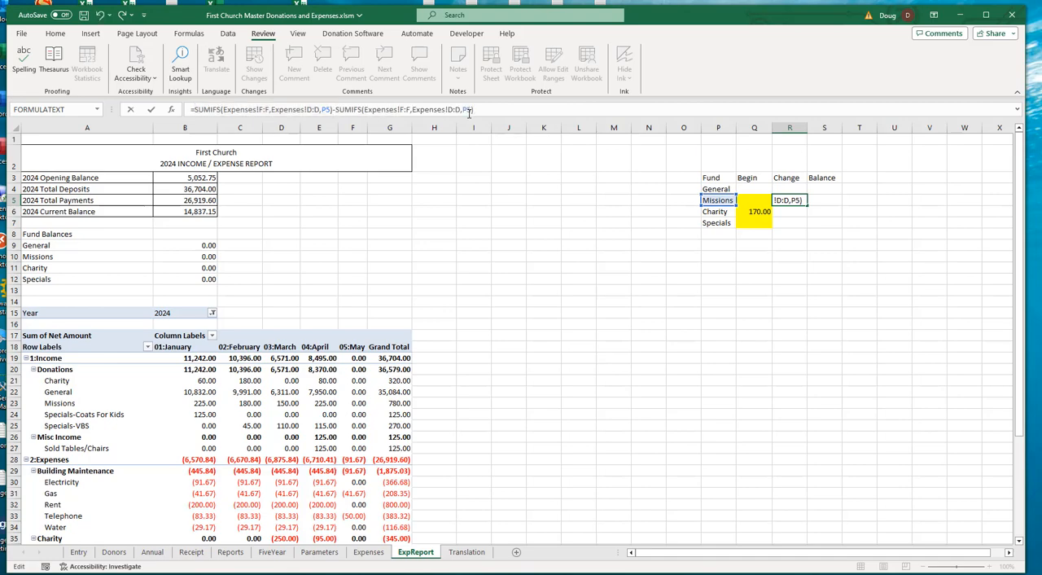
- Change the criteria range of the second SUMIFS in the R5 formula to the category column, Expenses!C:C
left_click(461, 110)
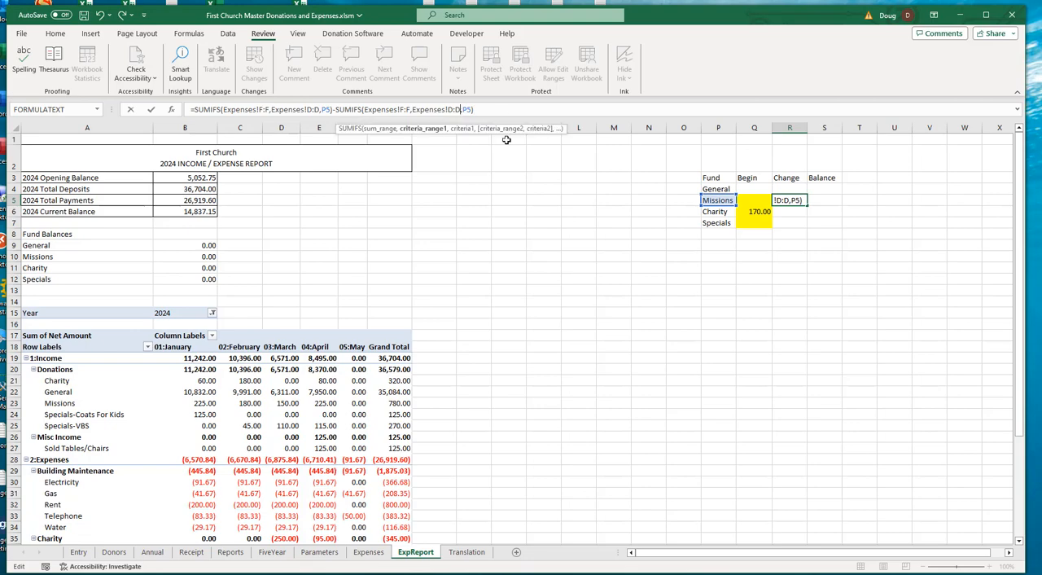
key("BackSpace")
key("BackSpace")
key("BackSpace")
type("C:C")
- Change the sum range of the second SUMIFS in the R5 formula to the payment column, Expenses!E:E
key("Left")
key("Left")
key("Left")
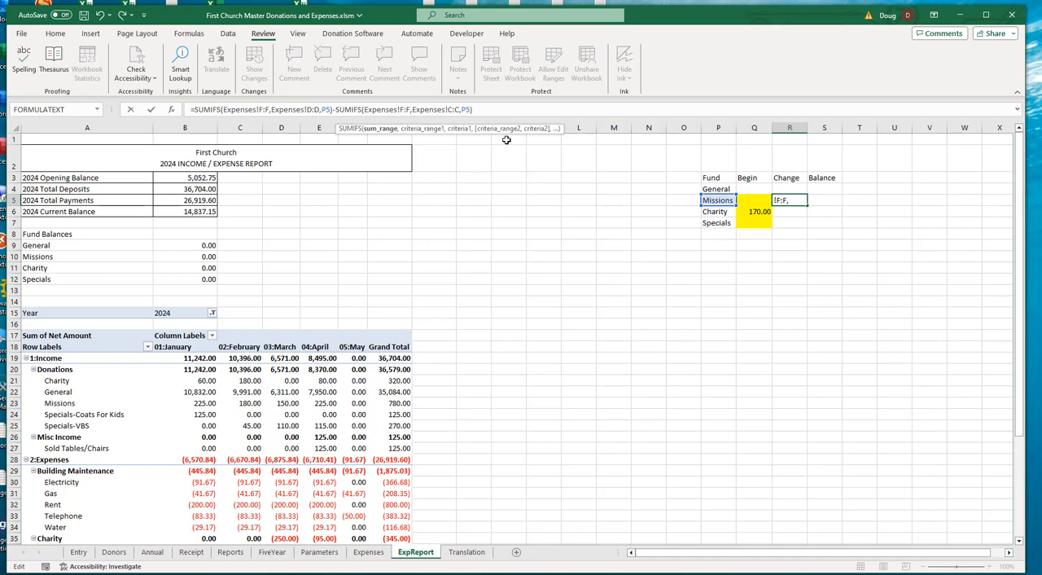
key("BackSpace")
type("e")
key("Left")
key("BackSpace")
key("BackSpace")
type("e:")
key("Return")
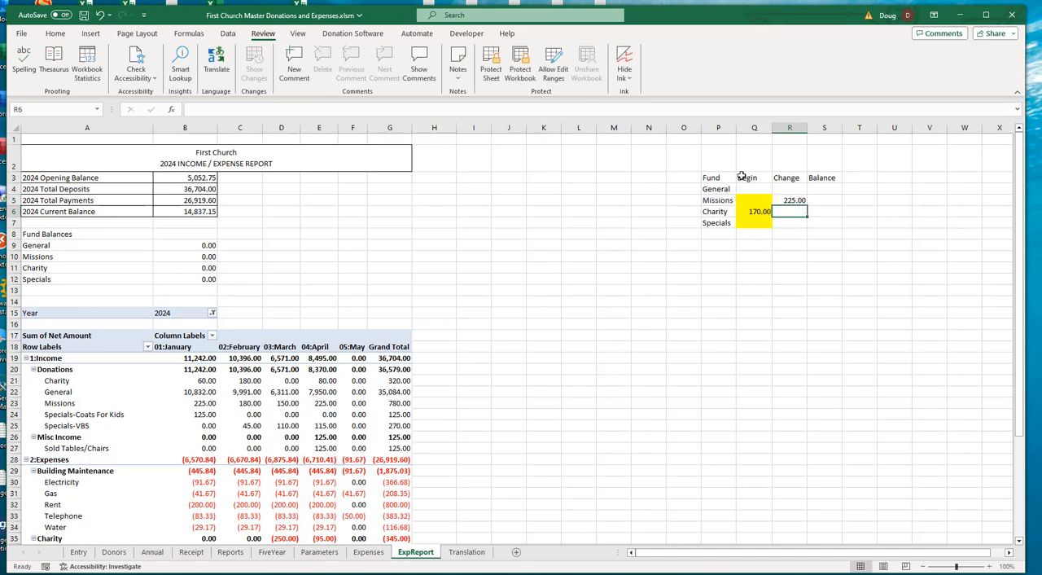
- Compare the Missions change in R5 with the sum of the pivot report's Missions donation and expense grand totals
left_click(789, 200)
scroll(489, 364, "down", 3)
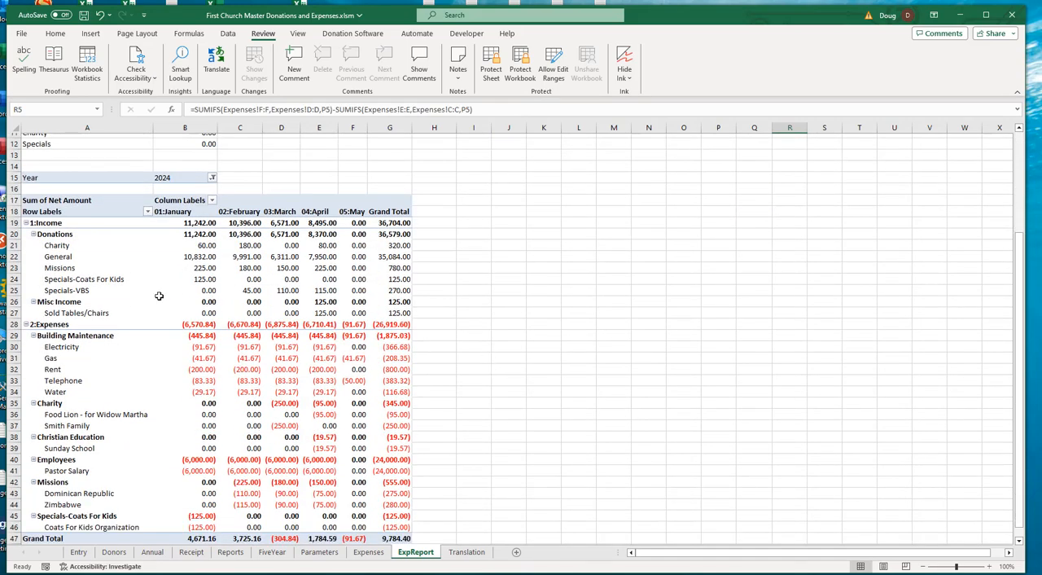
left_click(399, 269)
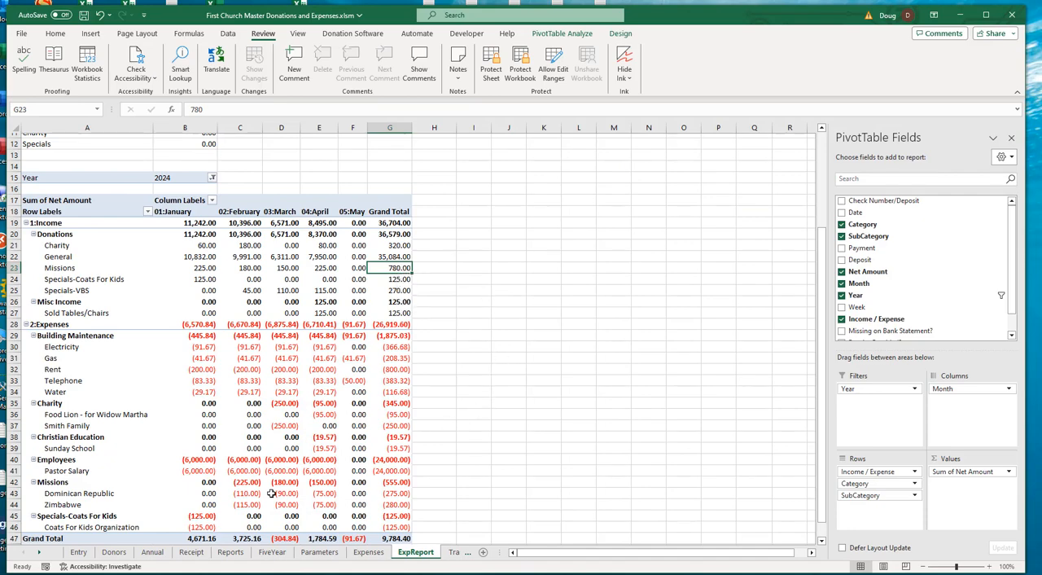
left_click(396, 482, "ctrl")
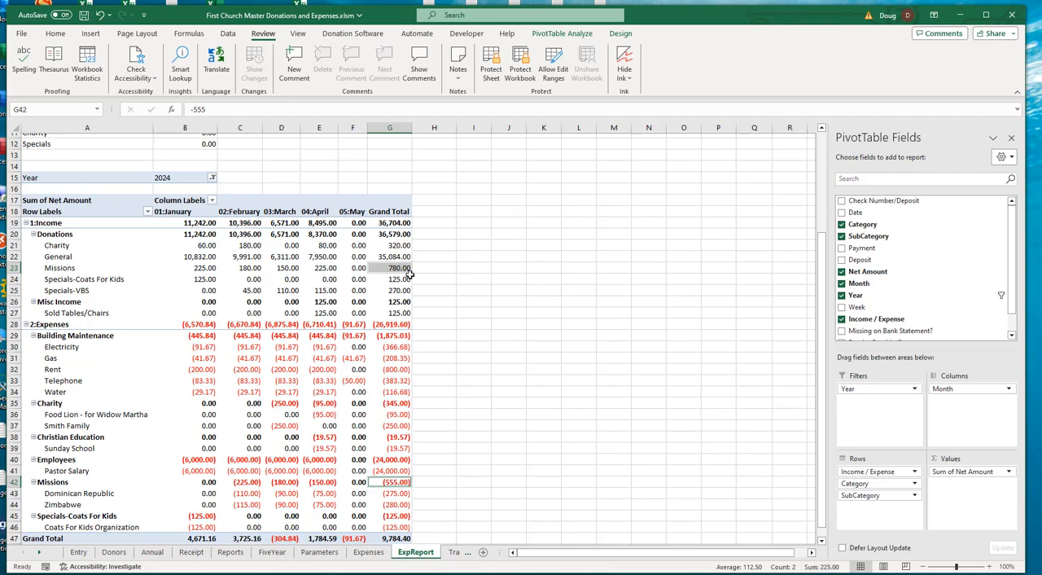
left_click(328, 266)
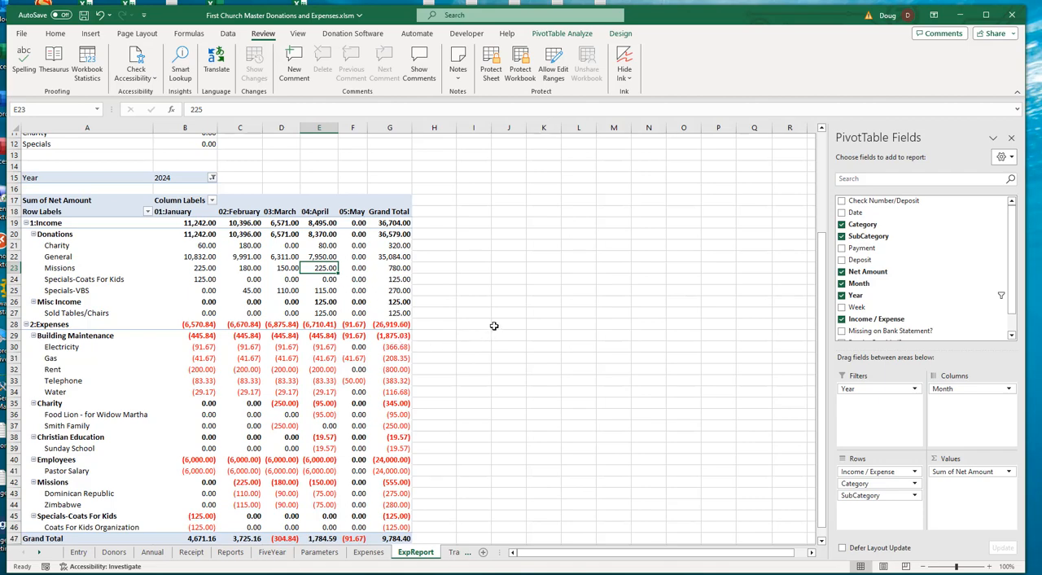
left_click(580, 259)
scroll(609, 276, "up", 4)
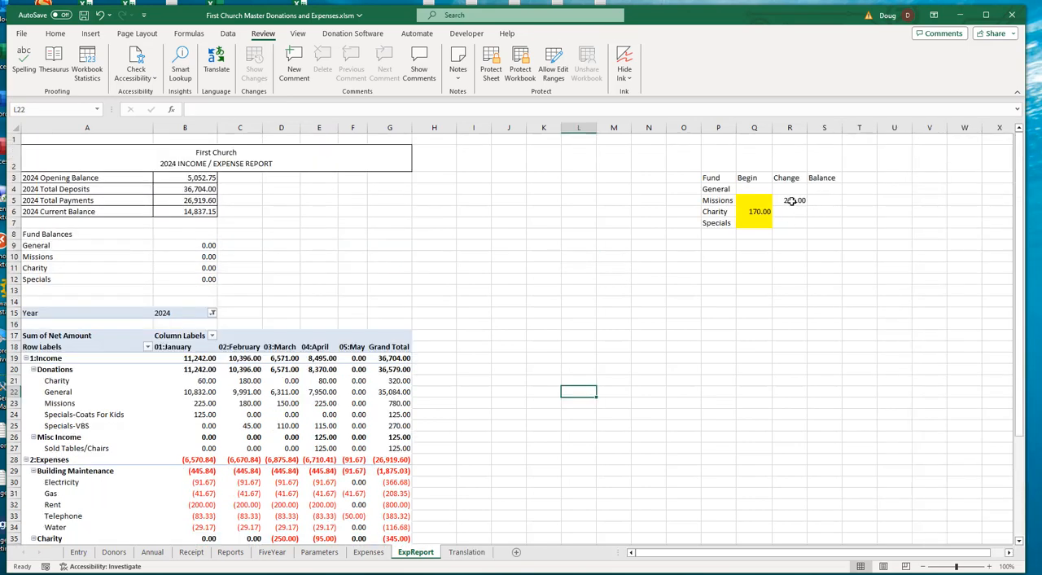
left_click(791, 200)
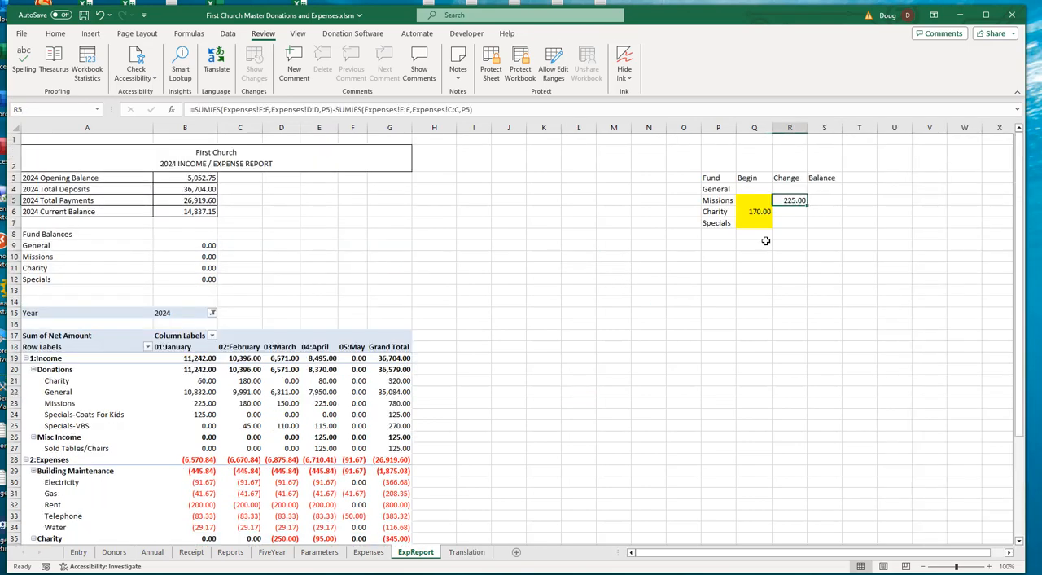
- Calculate the Missions balance in S5 with =Q5+R5
left_click(822, 200)
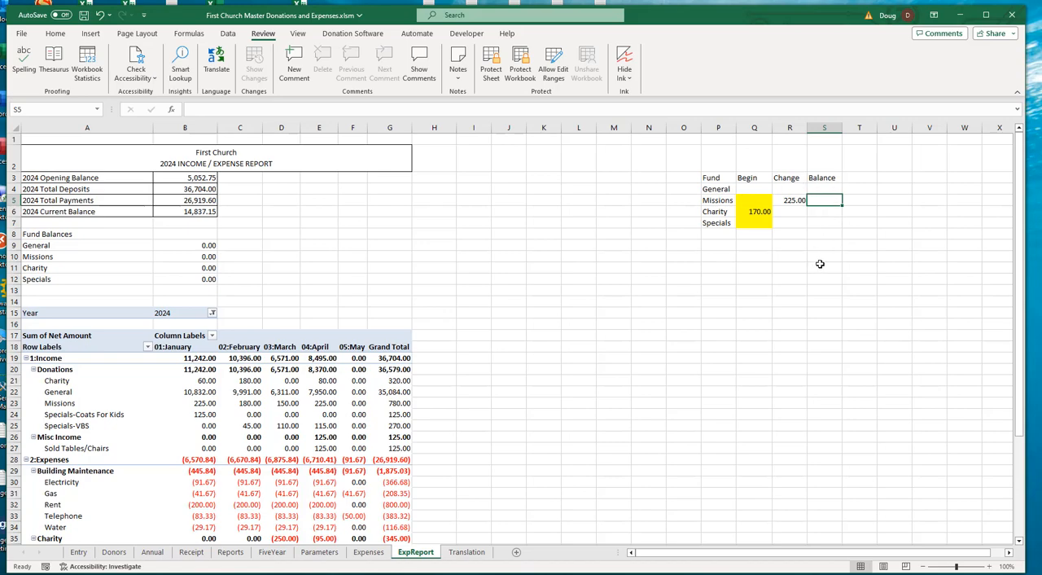
type("=")
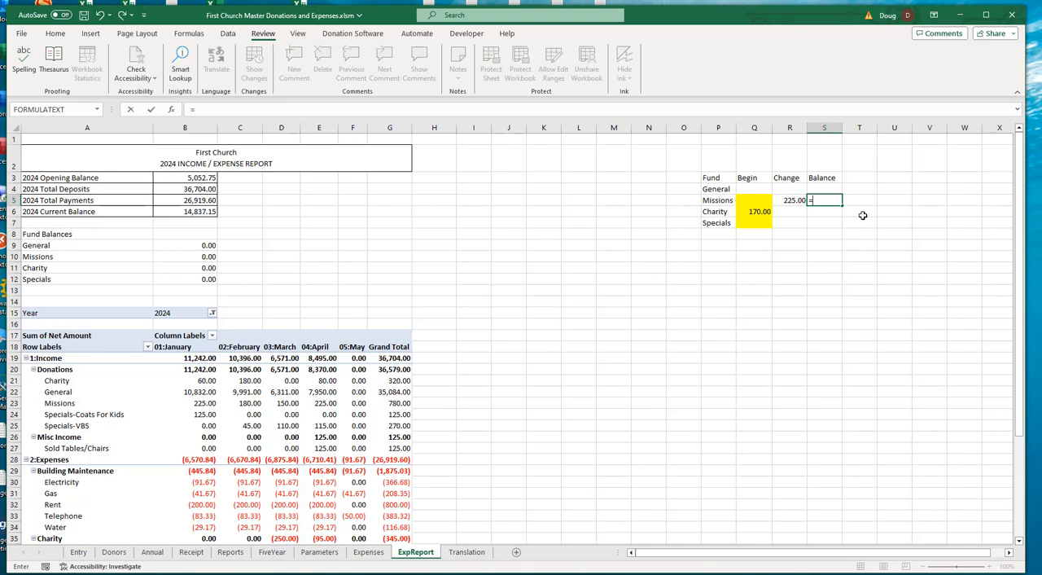
left_click(754, 200)
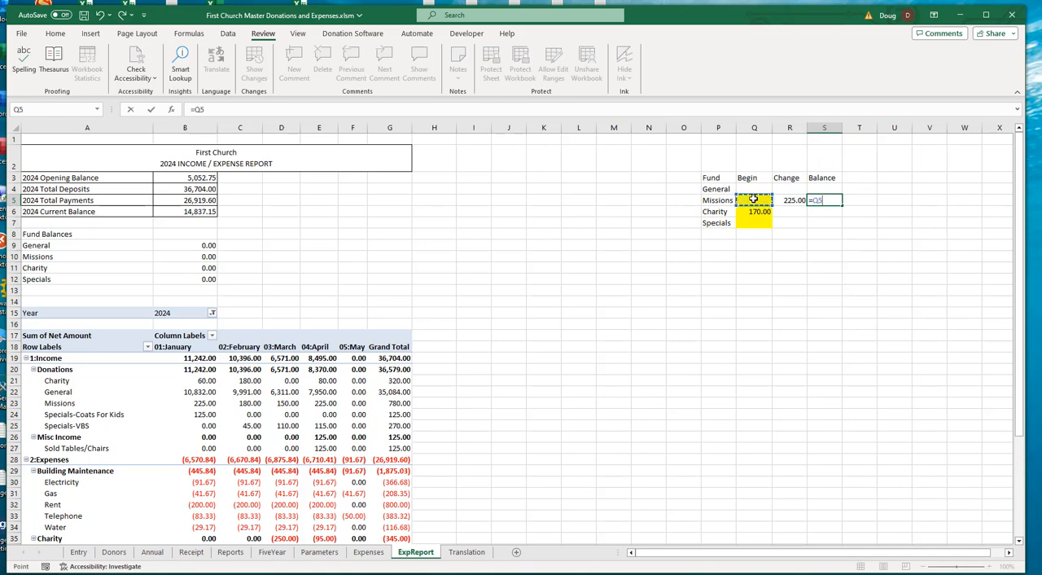
type("+")
left_click(794, 200)
key("Return")
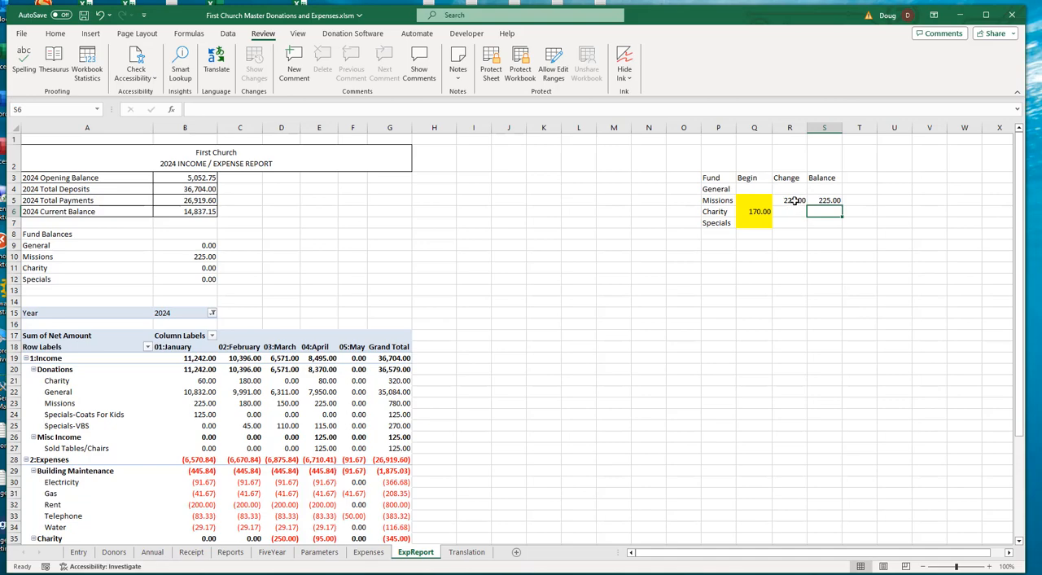
- Copy the Missions change and balance formulas from R5:S5 to the Charity row in R6:S6
left_click_drag(794, 200, 826, 201)
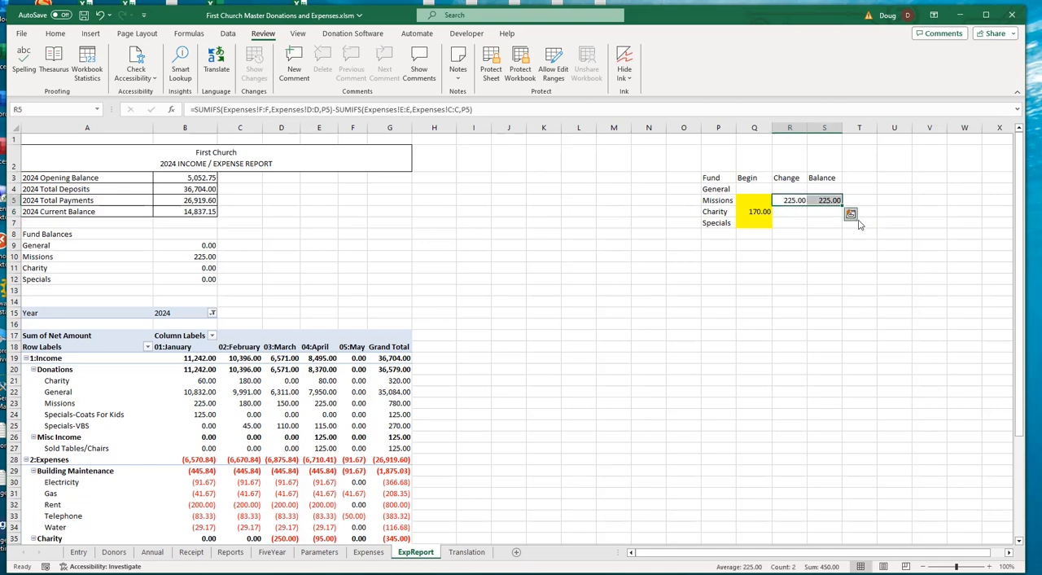
key("ctrl+c")
left_click(798, 214)
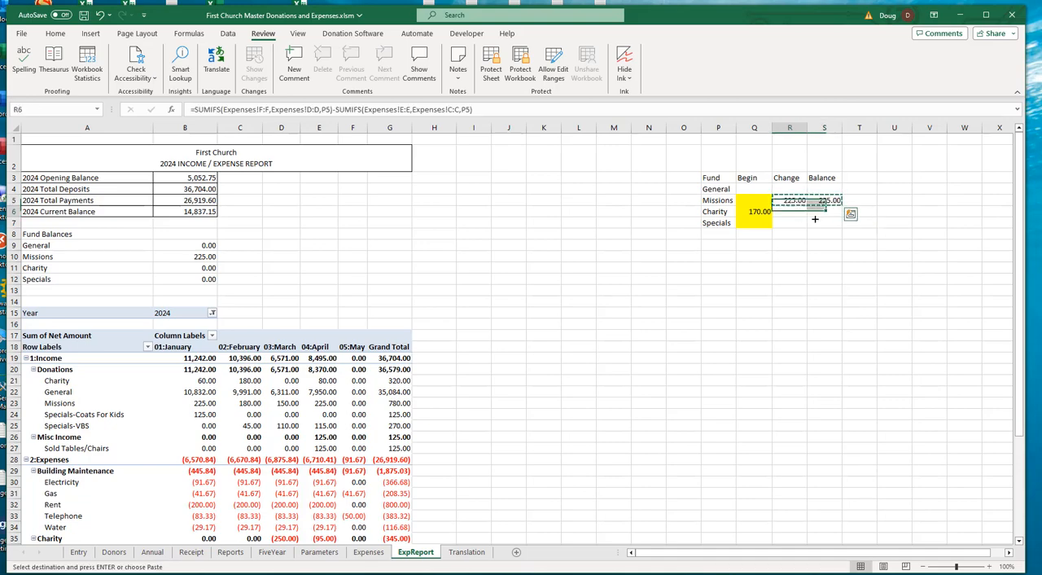
key("ctrl+v")
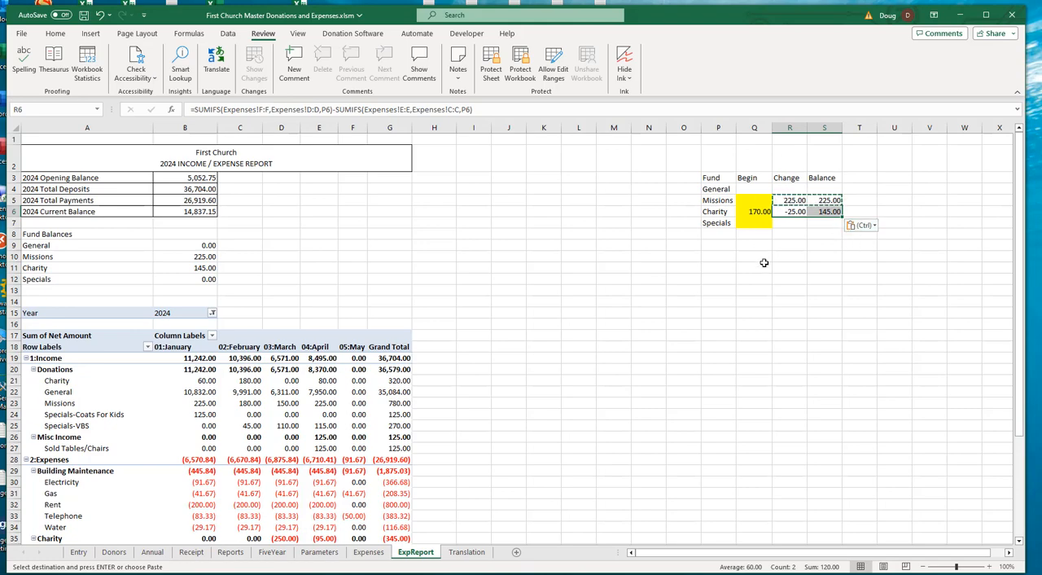
- Check the Charity change in the helper table against the pivot report's Charity donation and expense grand totals
left_click(788, 224)
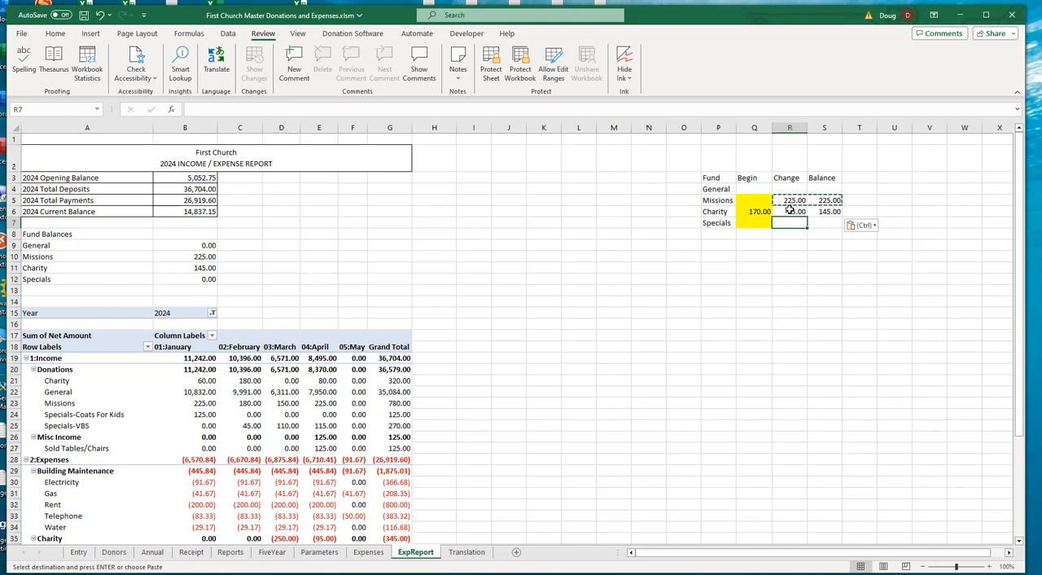
scroll(504, 339, "down", 5)
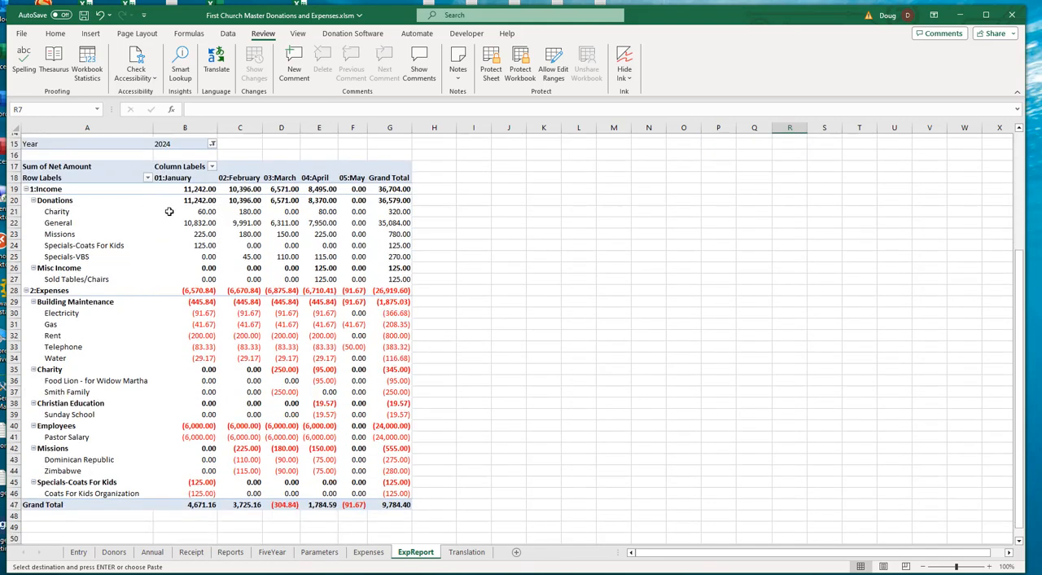
left_click(399, 212)
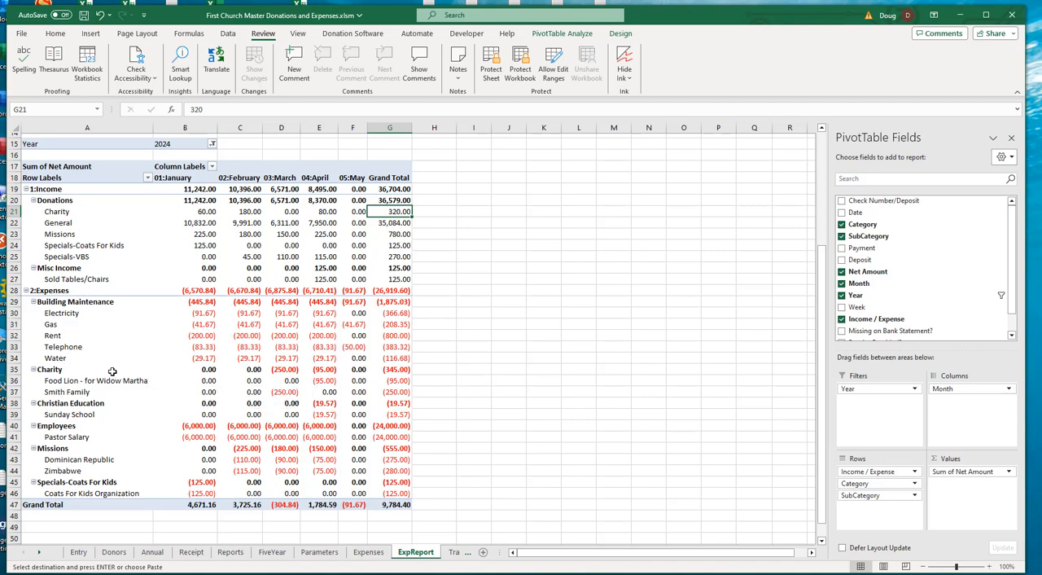
left_click(390, 369, "shift")
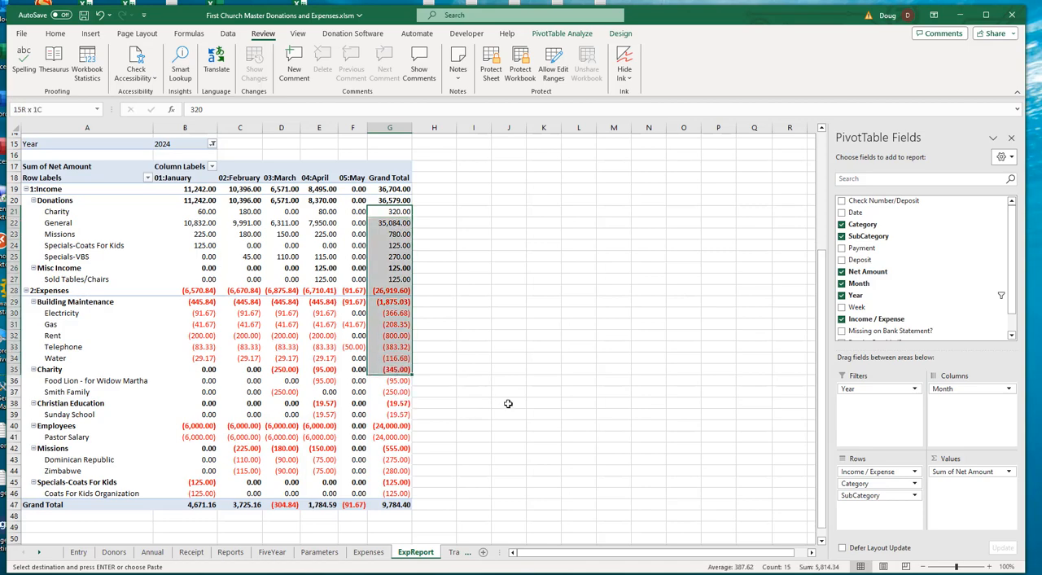
left_click(405, 213)
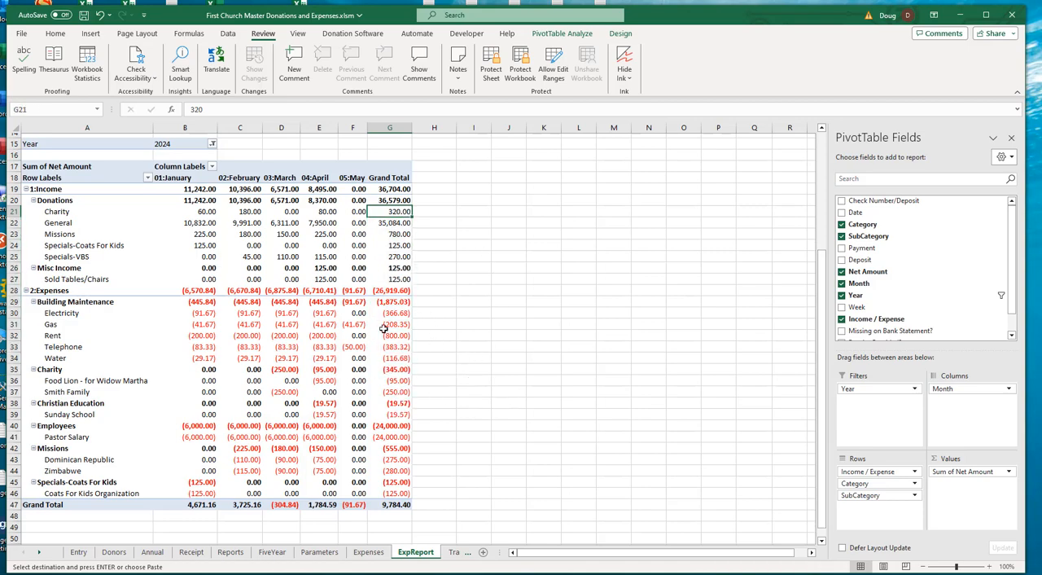
left_click(395, 370, "ctrl")
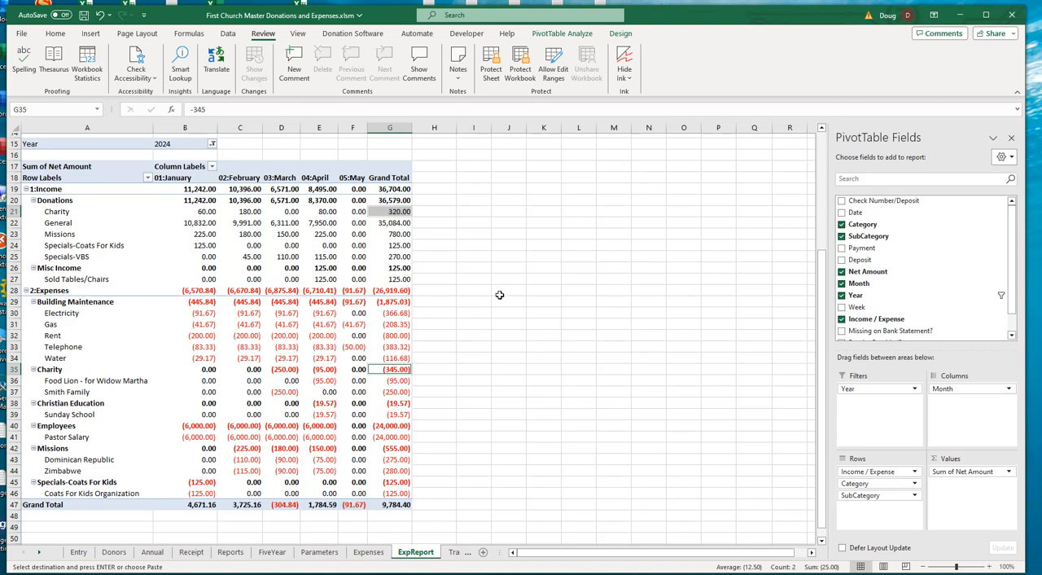
scroll(496, 323, "up", 5)
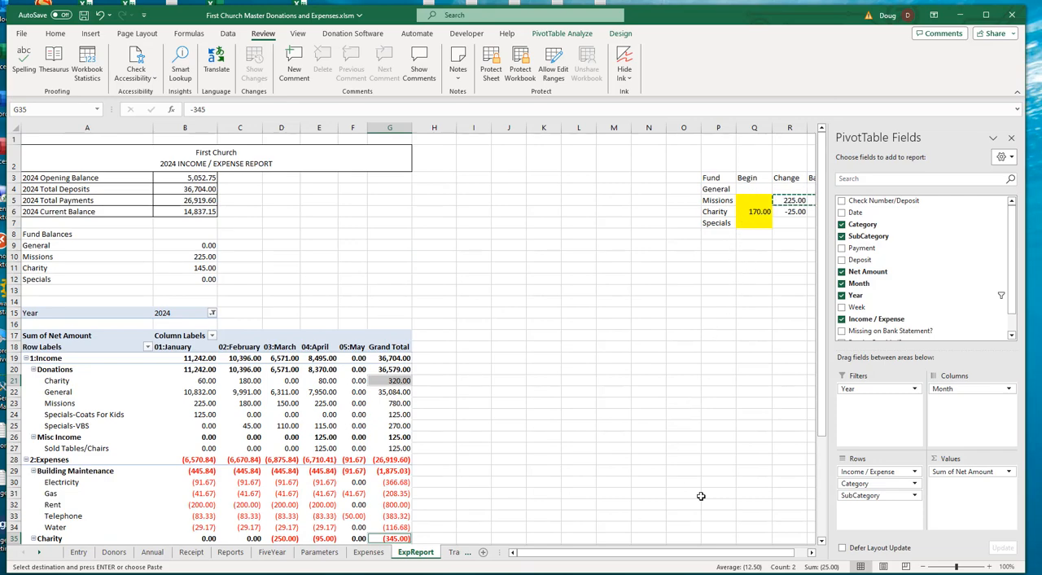
left_click(812, 553)
left_click(812, 552)
left_click(812, 553)
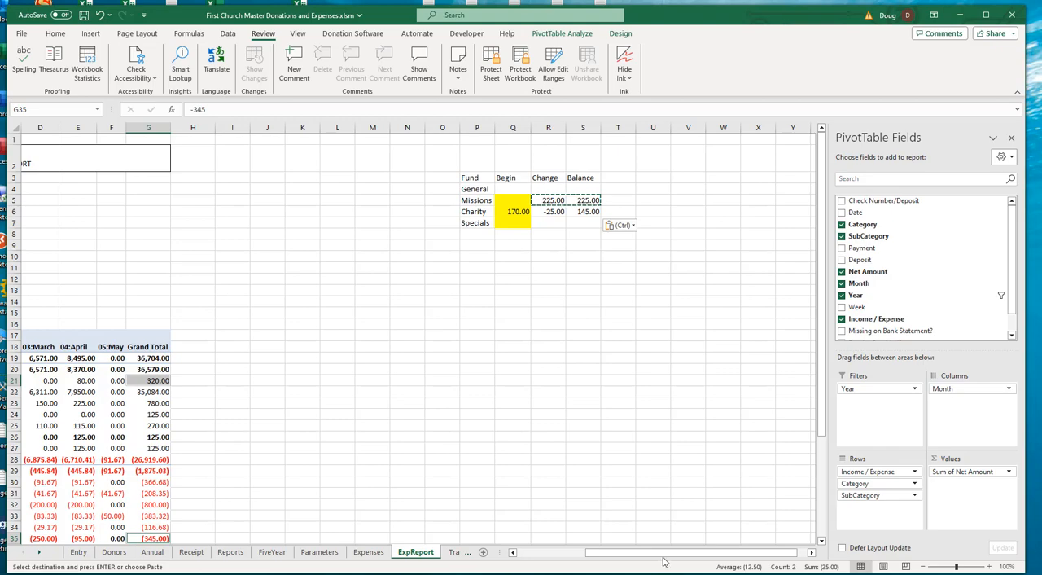
left_click_drag(663, 560, 591, 557)
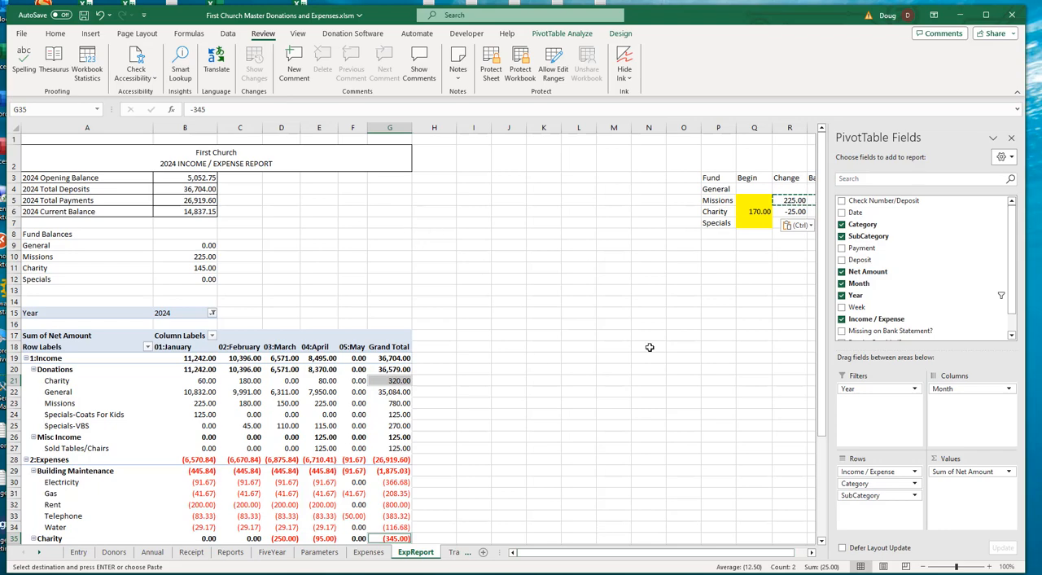
- Copy the first SUMIFS term, SUMIFS(Expenses!F:F,Expenses!D:D,P5), from the Missions change formula in R5
left_click(811, 552)
left_click(811, 552)
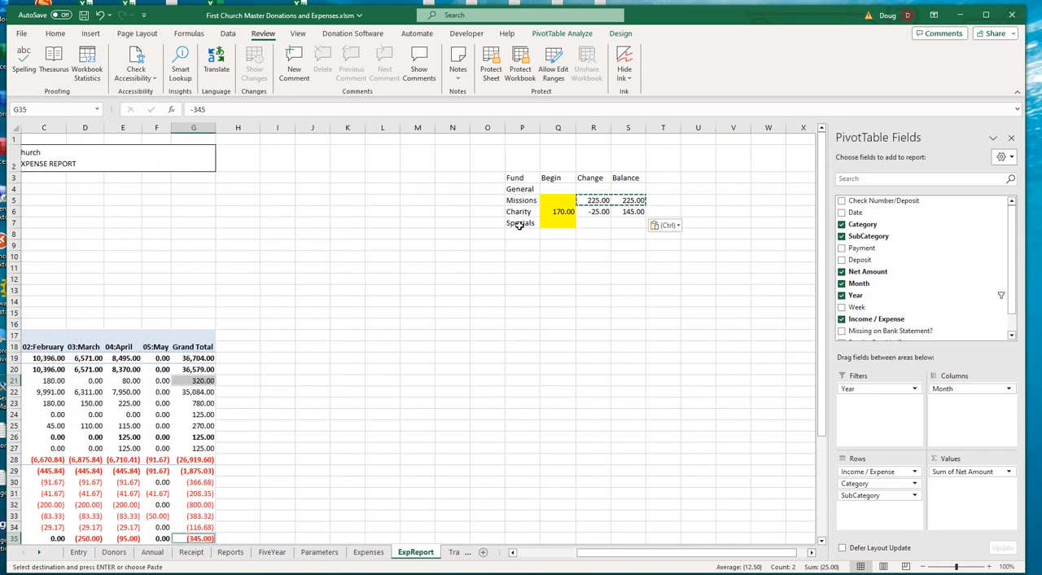
left_click(596, 200)
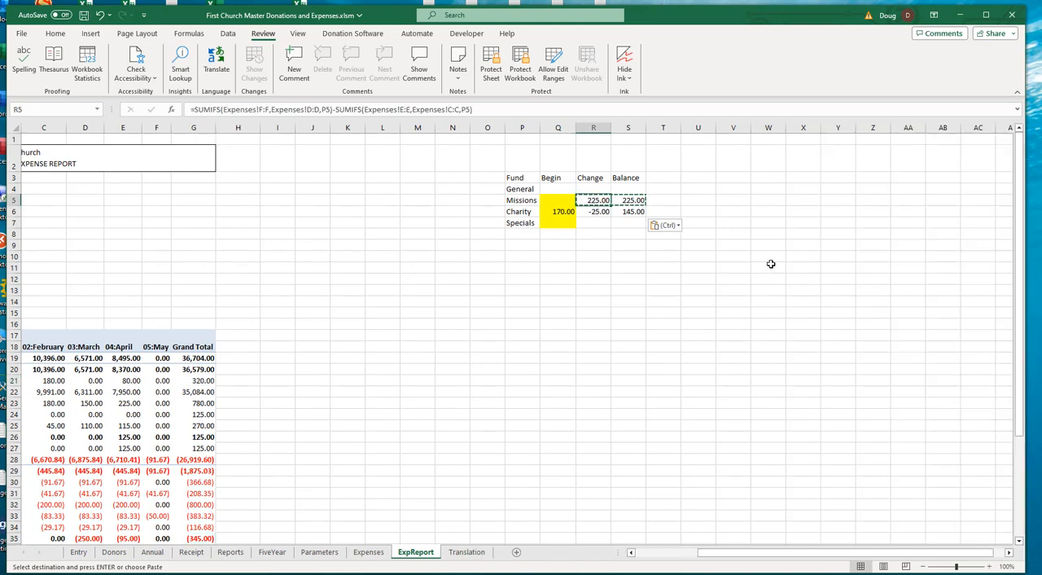
left_click(334, 109)
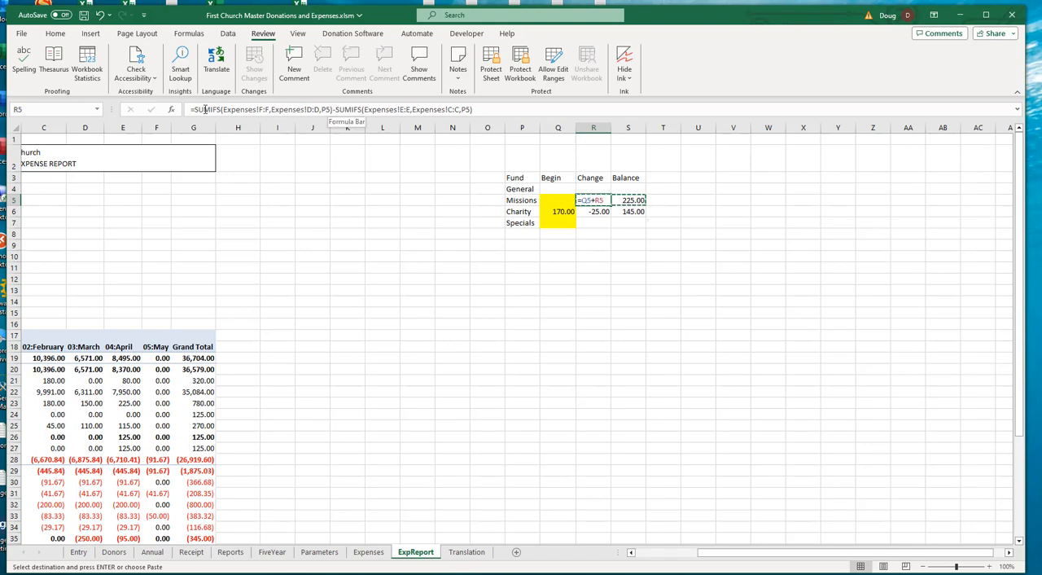
left_click_drag(195, 109, 333, 110)
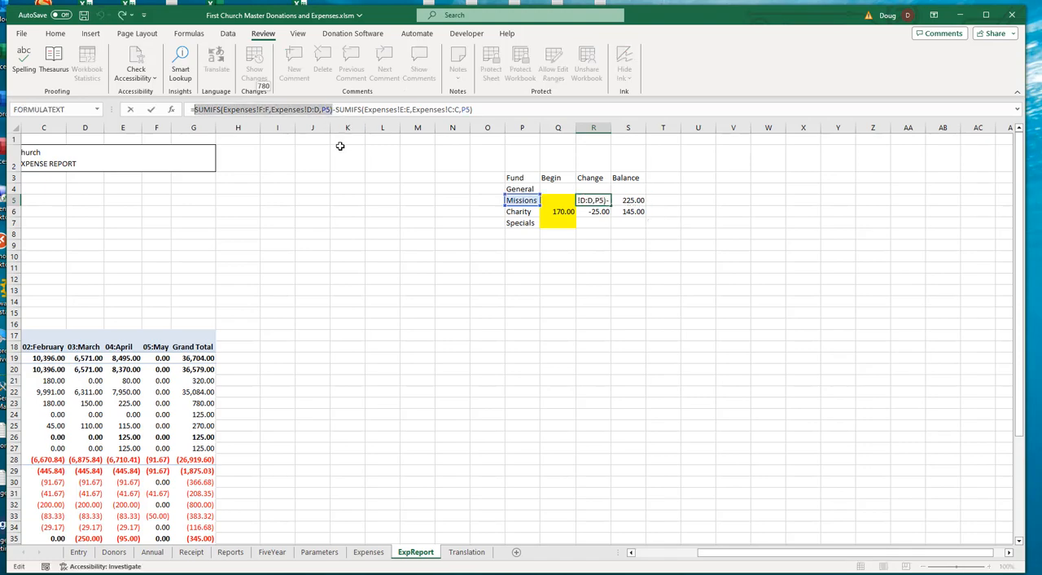
key("Escape")
- Paste the SUMIFS term into the Specials change cell R7 and replace its P5 criterion with "Specials"
left_click(594, 223)
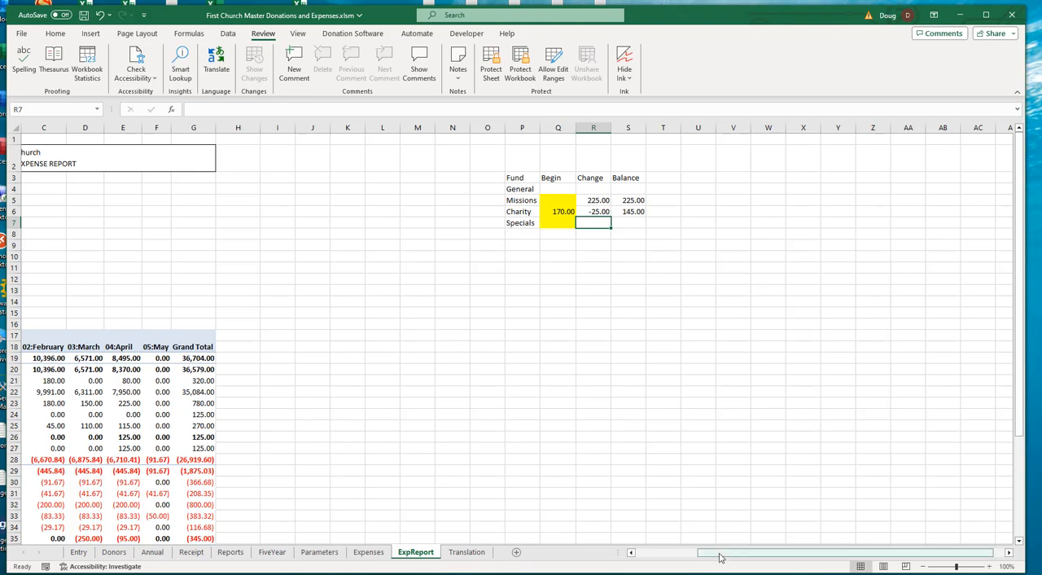
left_click_drag(717, 558, 643, 556)
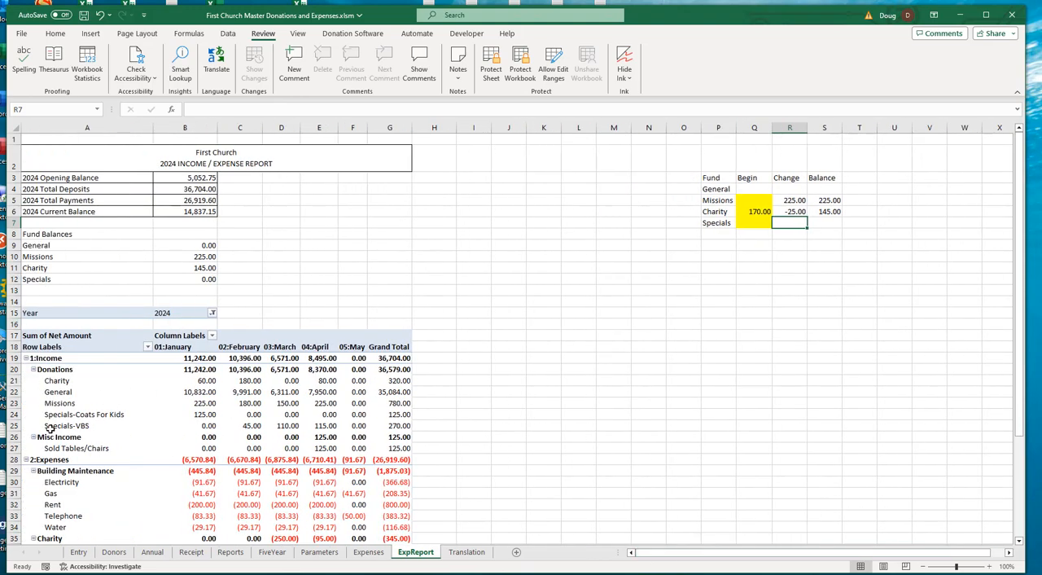
scroll(84, 474, "down", 1)
scroll(114, 477, "down", 1)
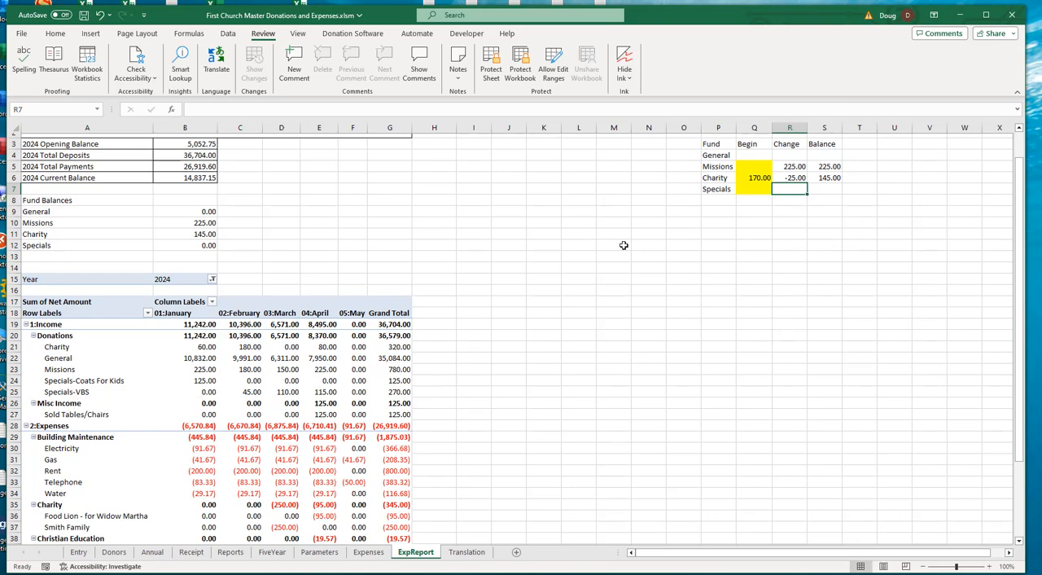
key("ctrl+v")
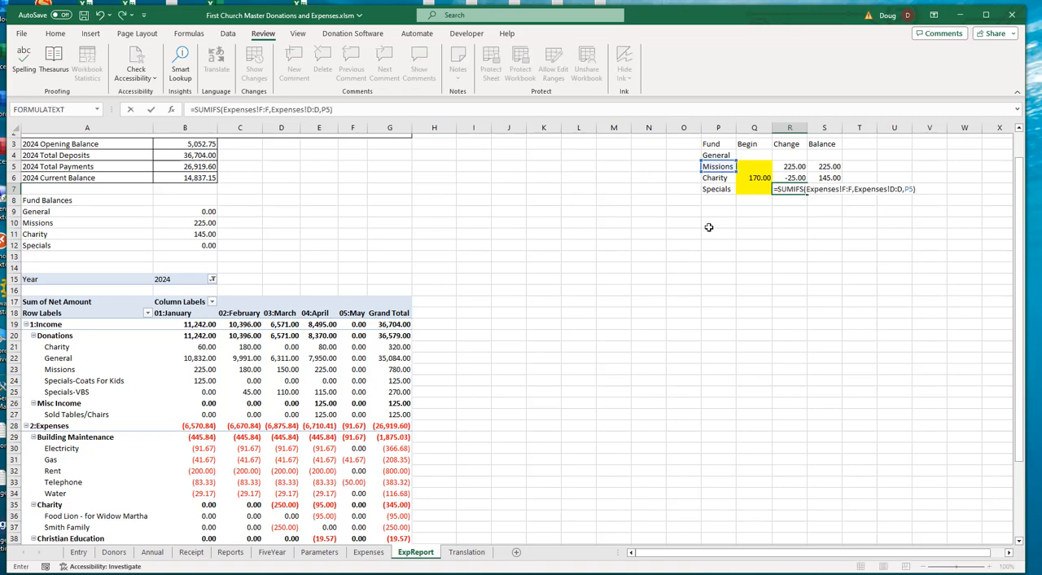
left_click(330, 111)
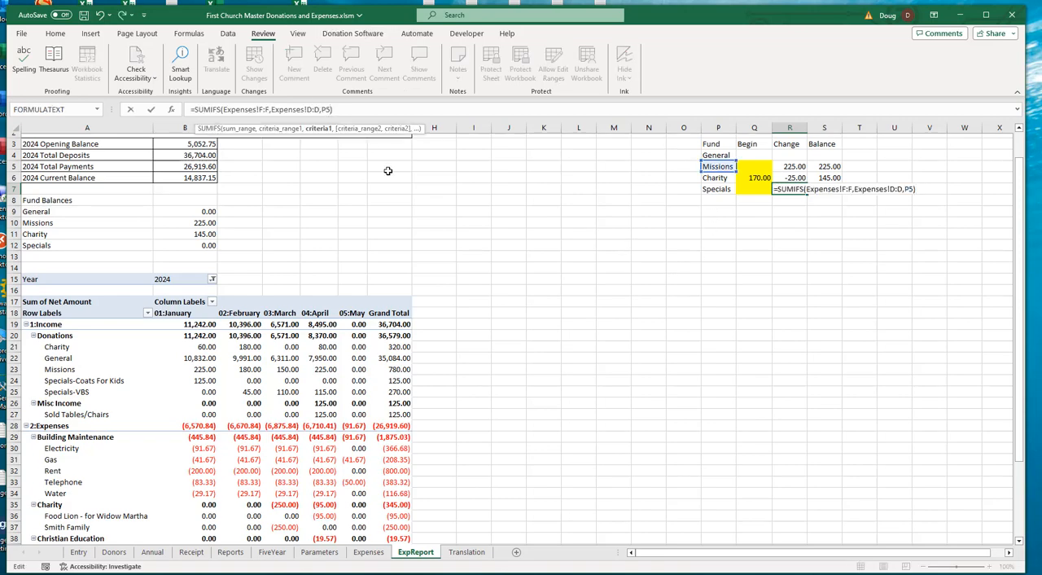
key("BackSpace")
key("BackSpace")
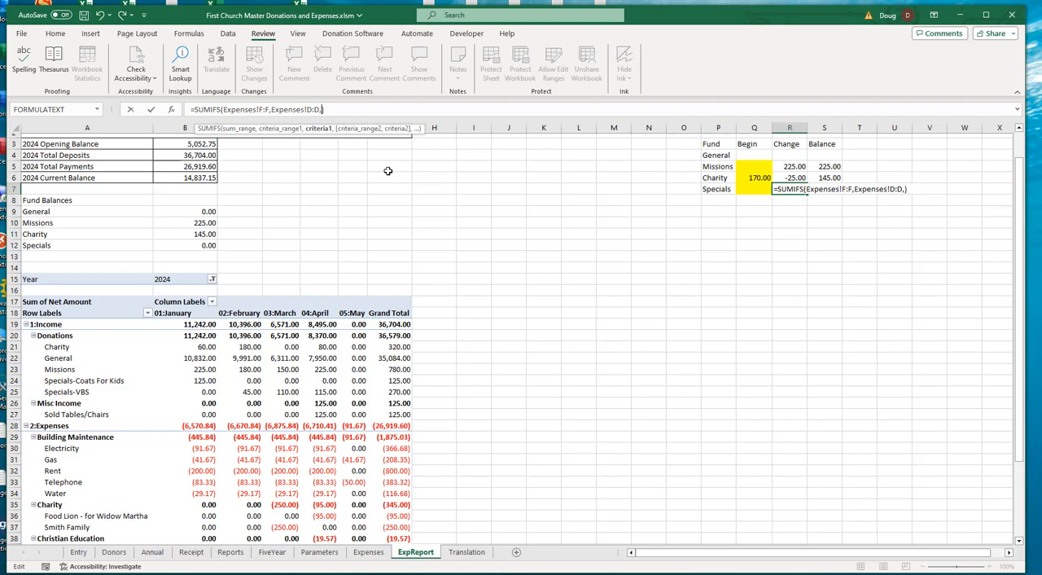
type("\"Specials\"")
key("Return")
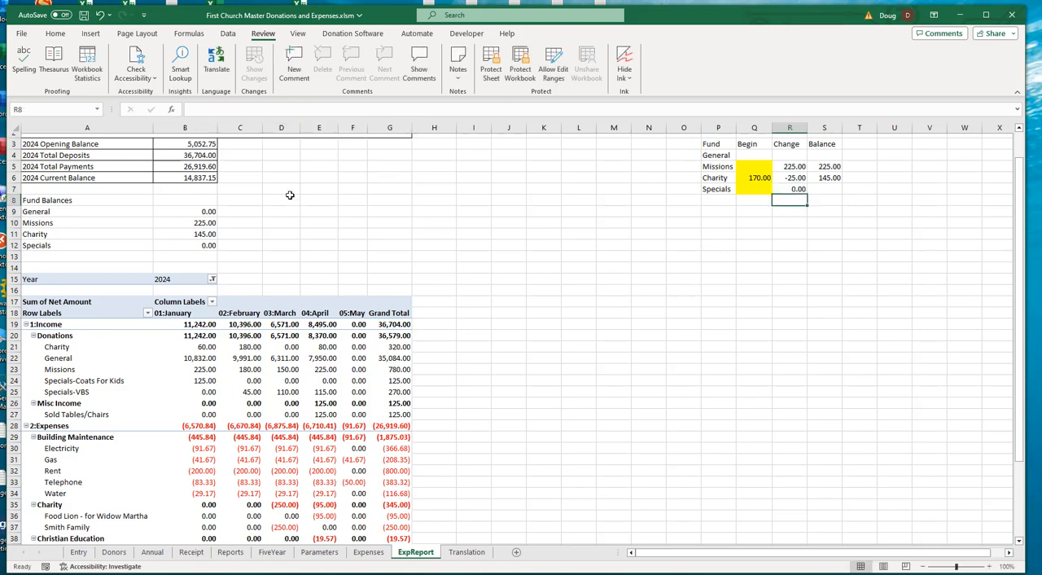
- Change the criterion of the SUMIFS formula in R7 to "Specials-VBS"
left_click(794, 190)
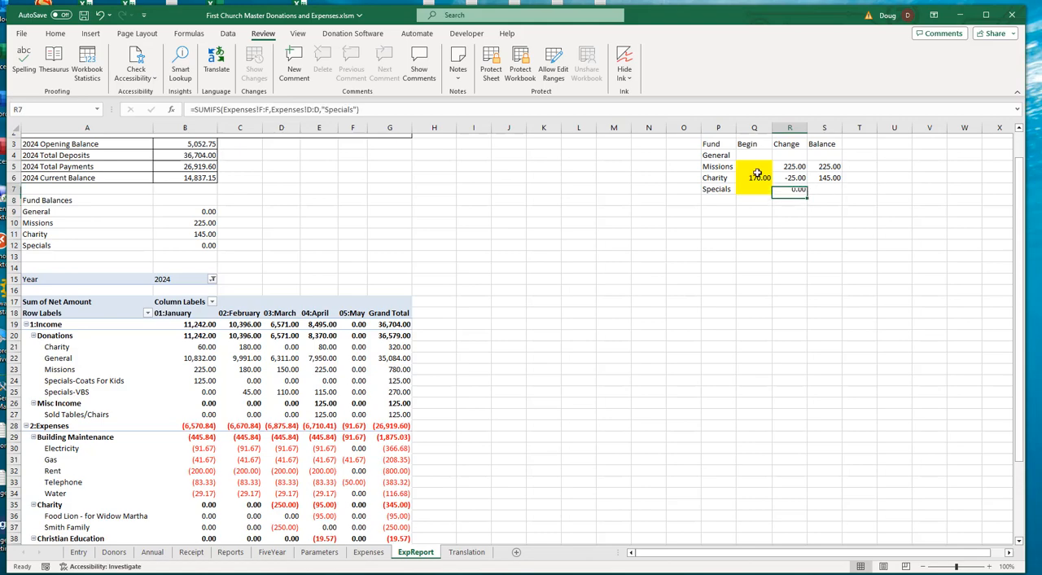
left_click(361, 109)
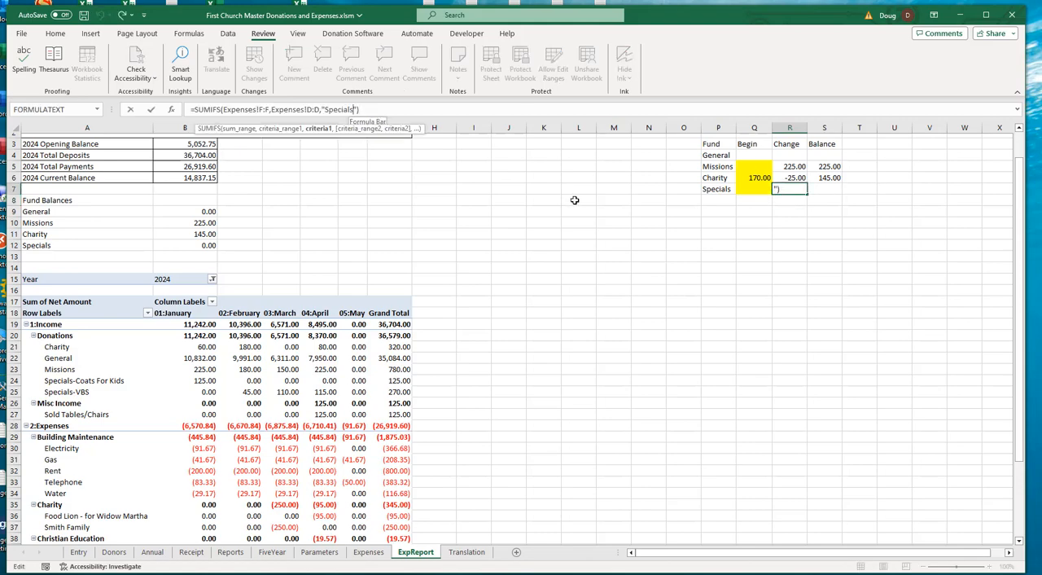
type("-VBS")
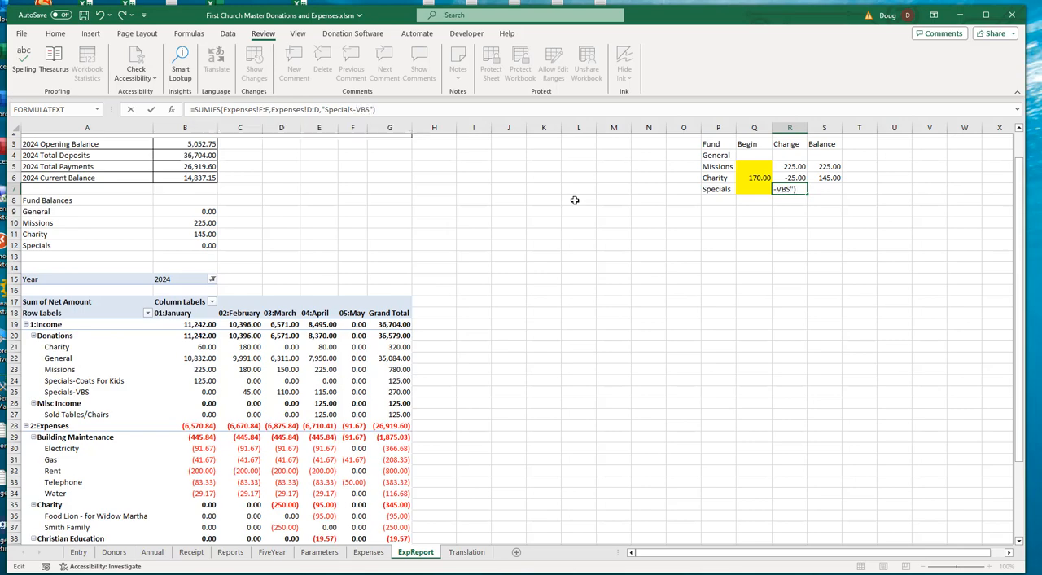
key("Return")
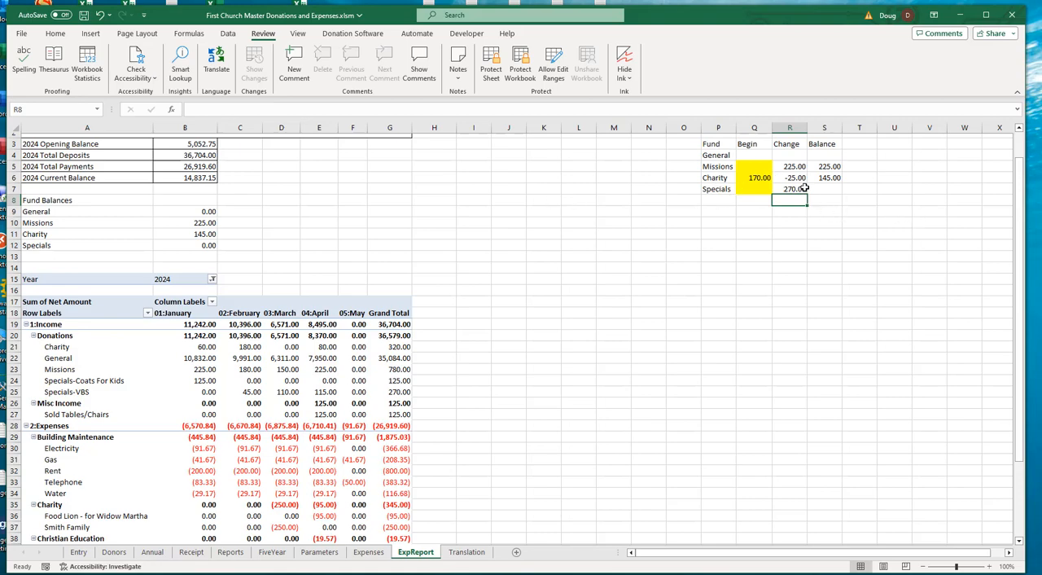
left_click(712, 189)
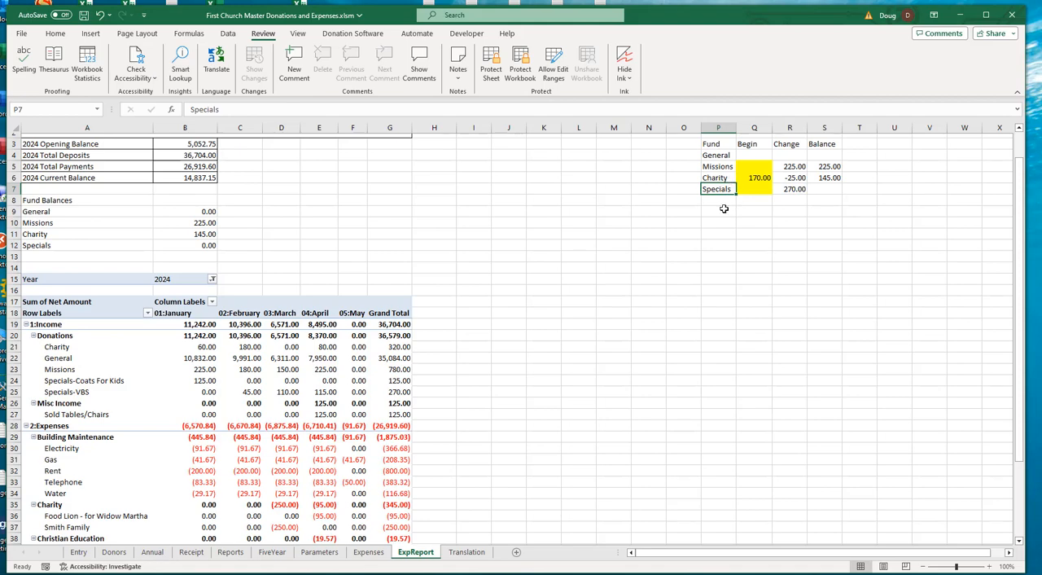
left_click_drag(719, 200, 718, 243)
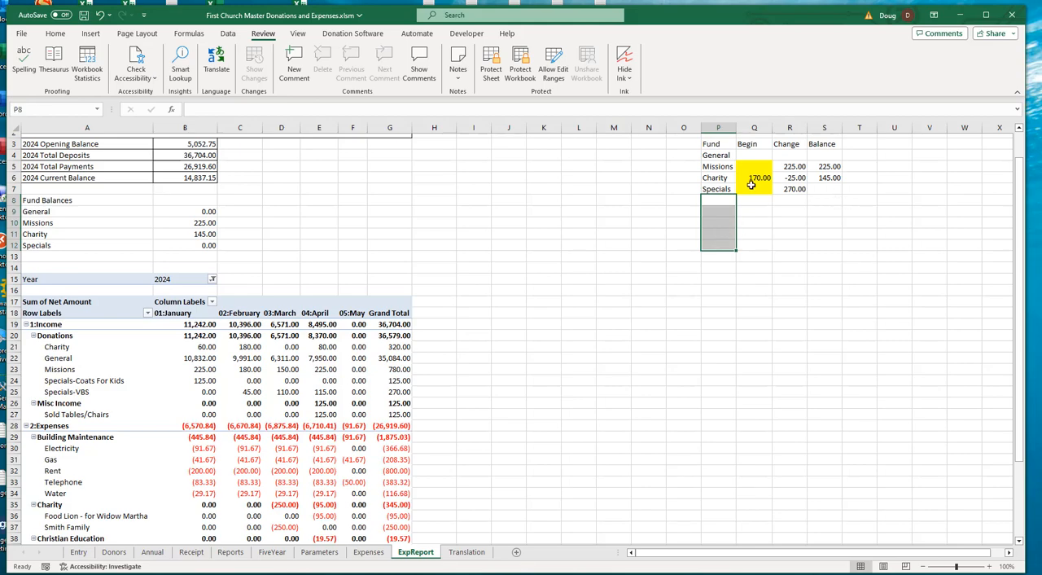
left_click(715, 190)
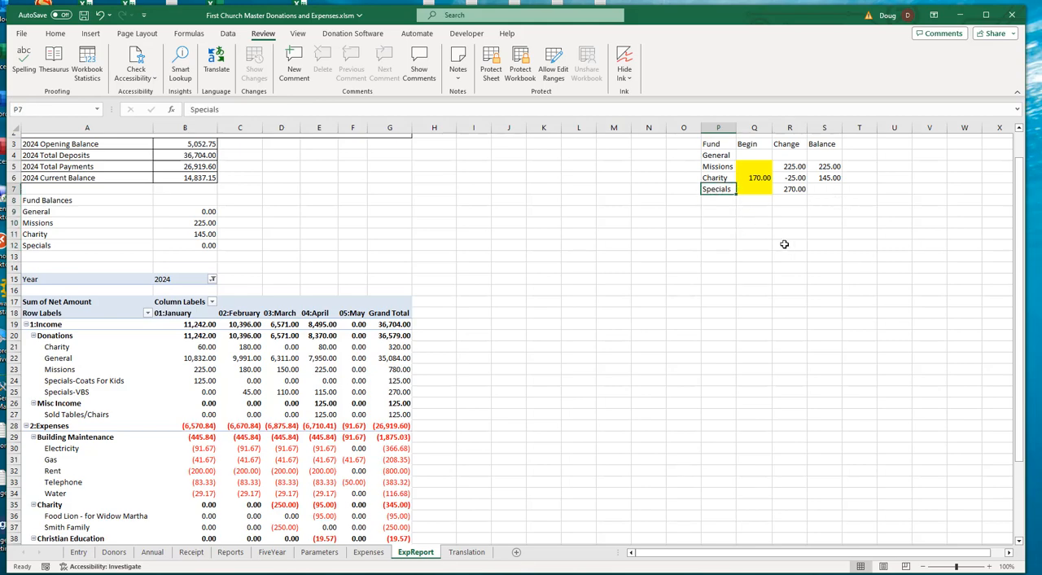
- Open the Specials change formula in R7 for editing at the end of its criterion text
left_click(798, 189)
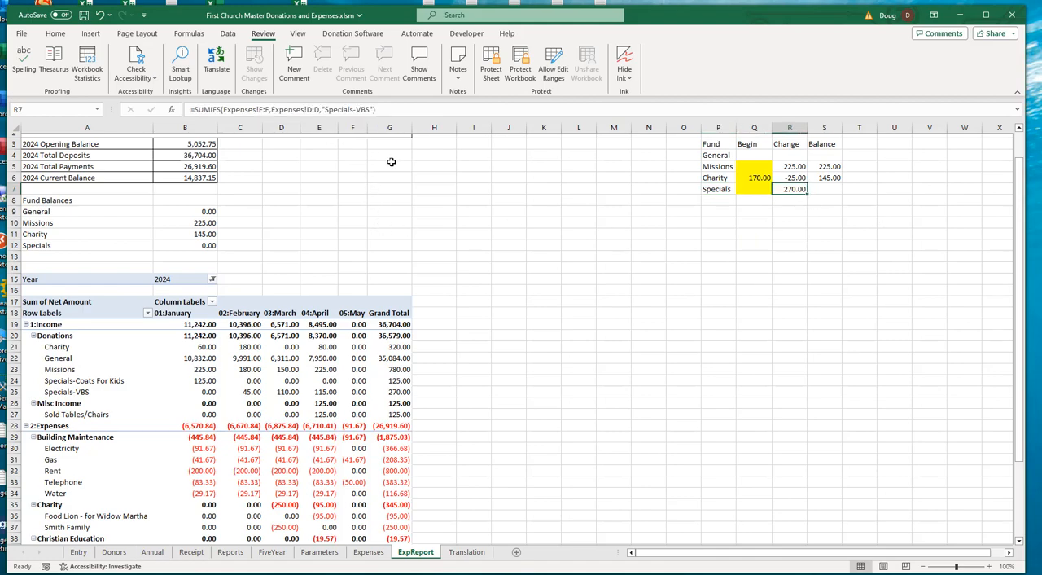
left_click(371, 109)
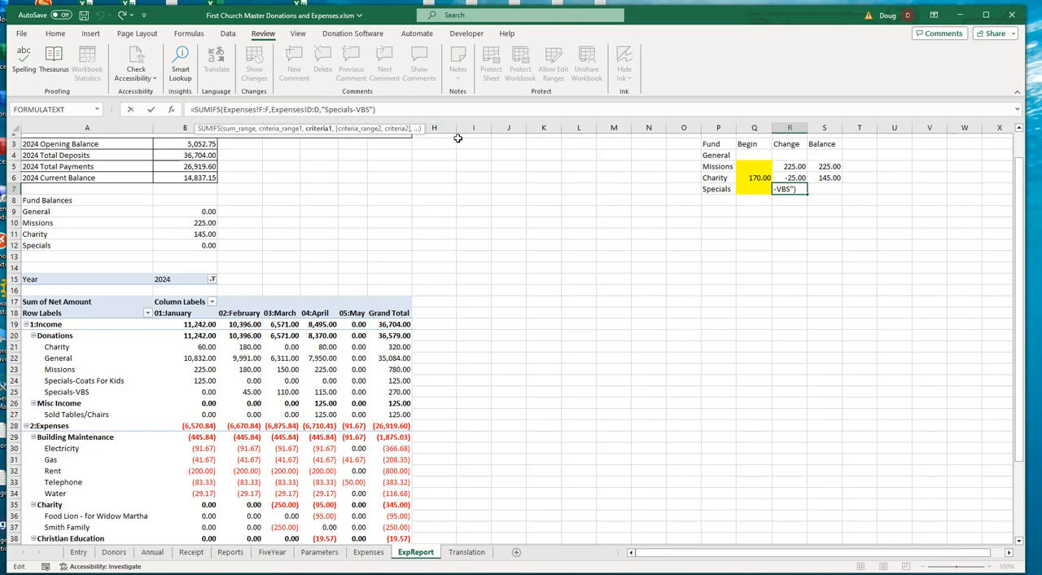
- Change the SUMIFS criterion in the Specials change cell R7 to "Specials????"
key("BackSpace")
key("BackSpace")
key("BackSpace")
key("BackSpace")
type("????")
key("Return")
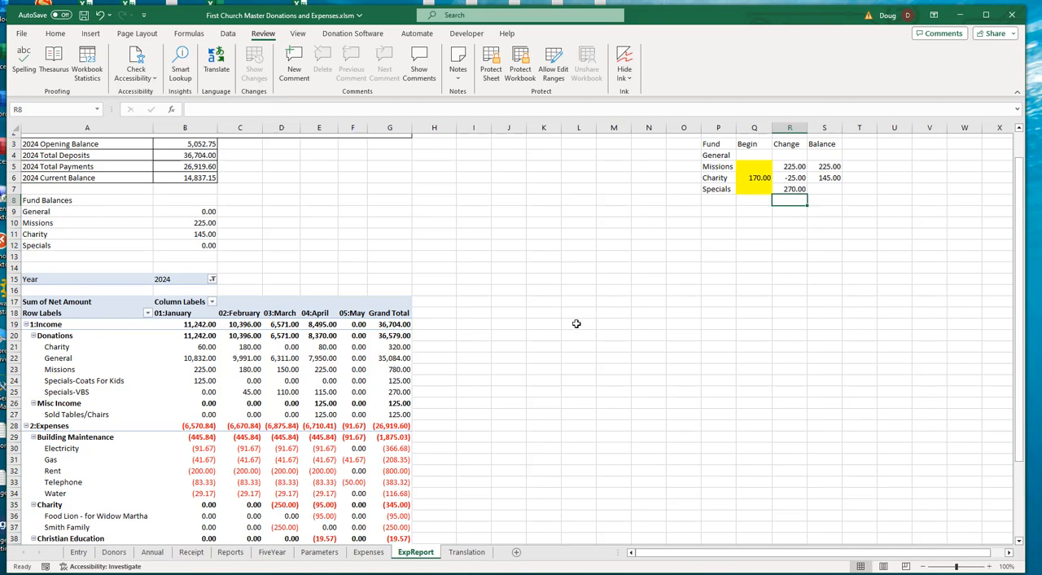
- Replace the question-mark wildcards in R7's SUMIFS criterion with an asterisk so it reads "Specials*"
left_click(793, 190)
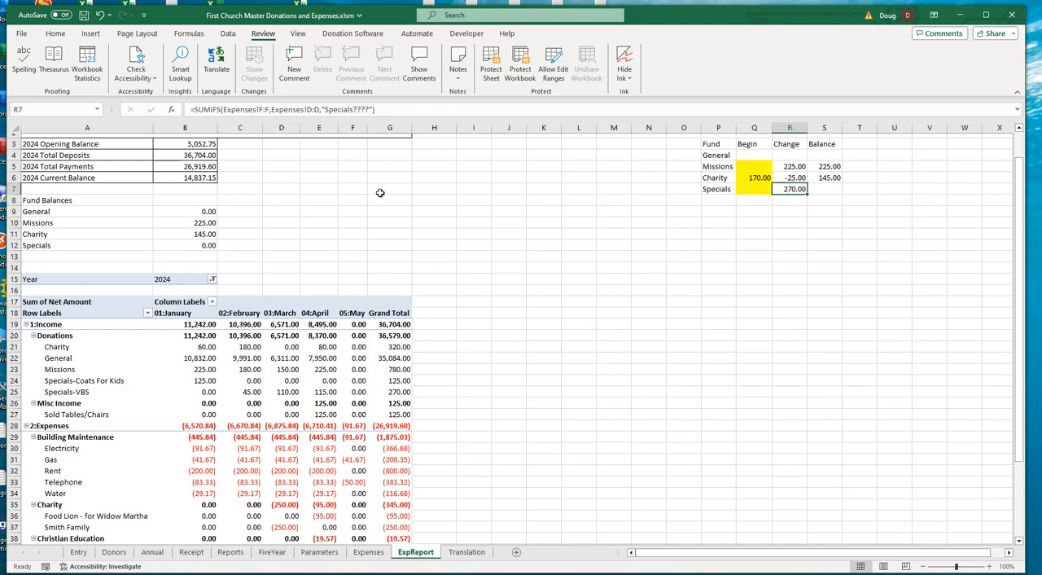
left_click(367, 108)
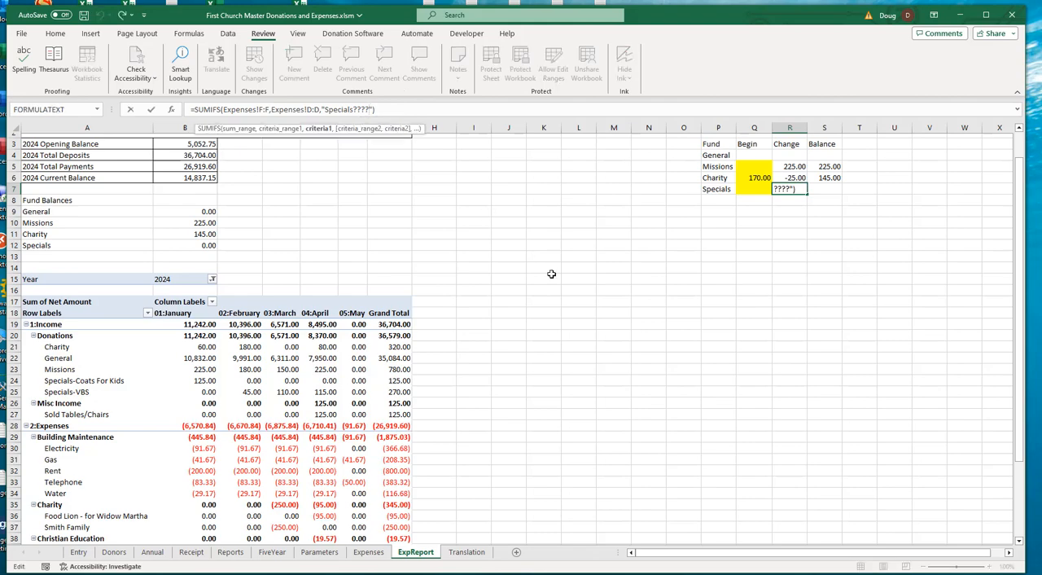
key("BackSpace")
key("BackSpace")
key("Return")
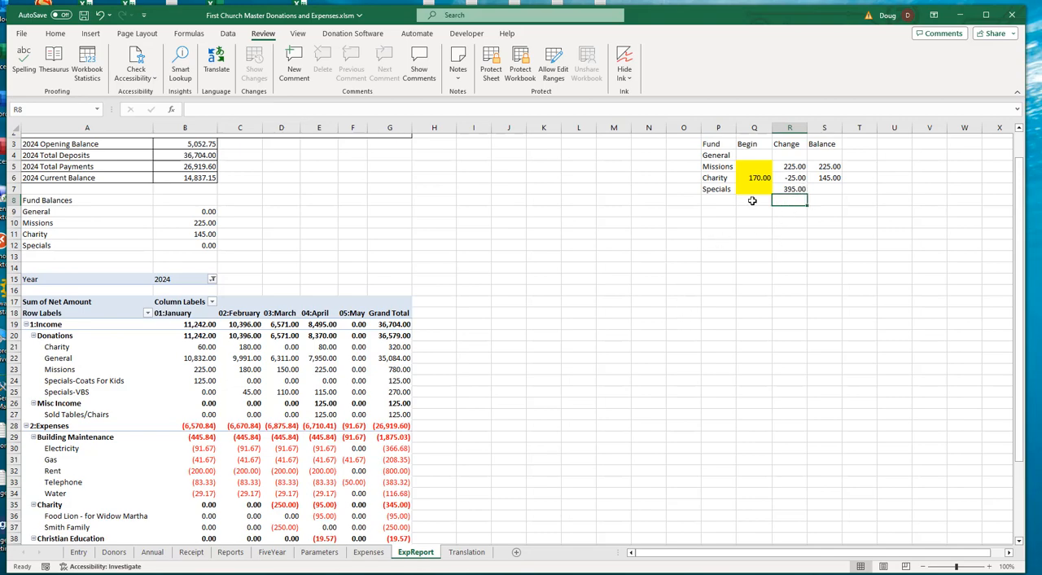
- Check the Specials change in R7 against the sum of the Specials-Coats For Kids and Specials-VBS grand totals in the pivot table
scroll(716, 397, "down", 1)
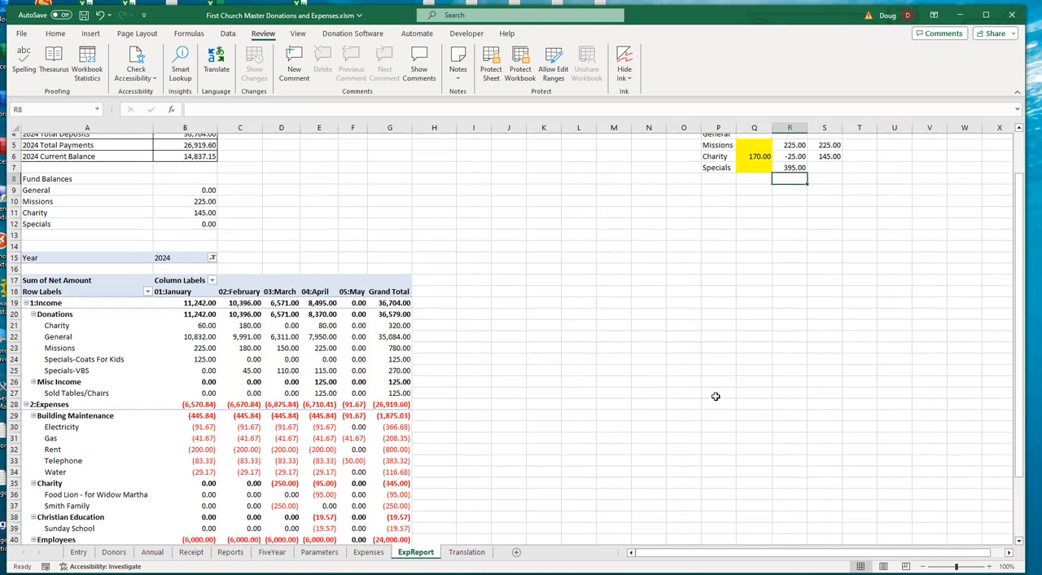
scroll(716, 397, "down", 1)
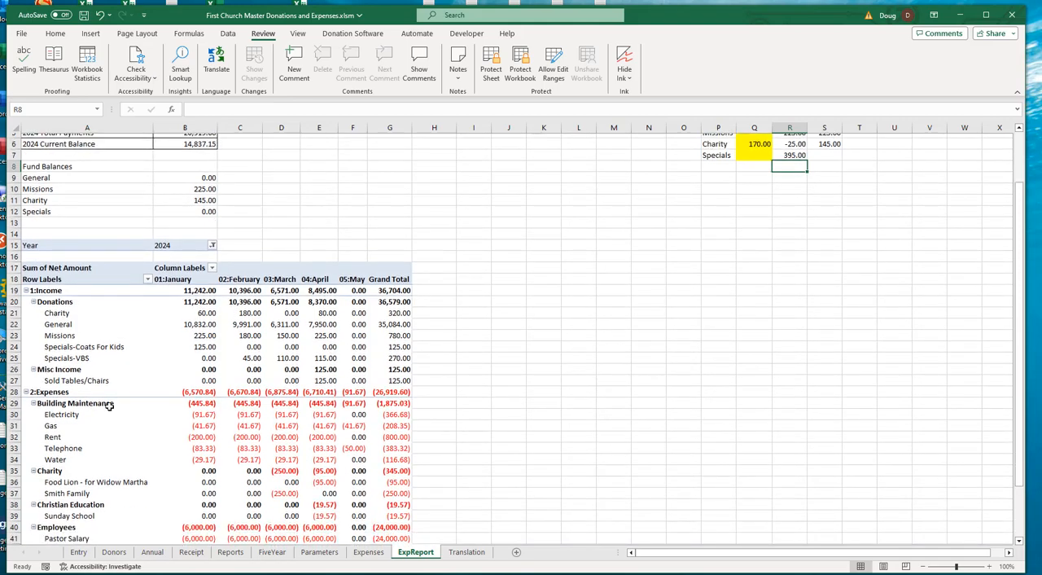
left_click(399, 348)
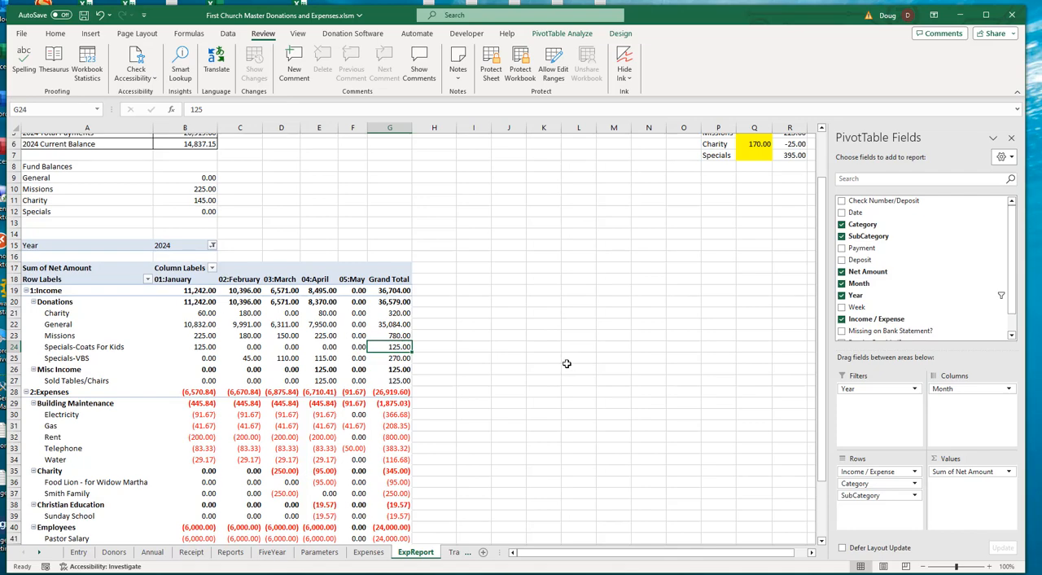
left_click(396, 359, "ctrl")
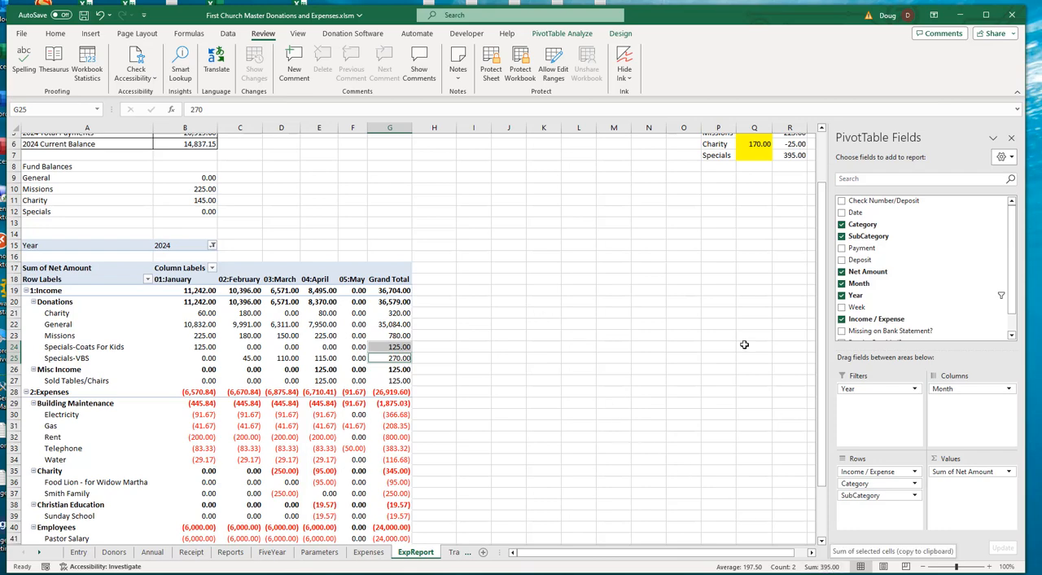
left_click(479, 255)
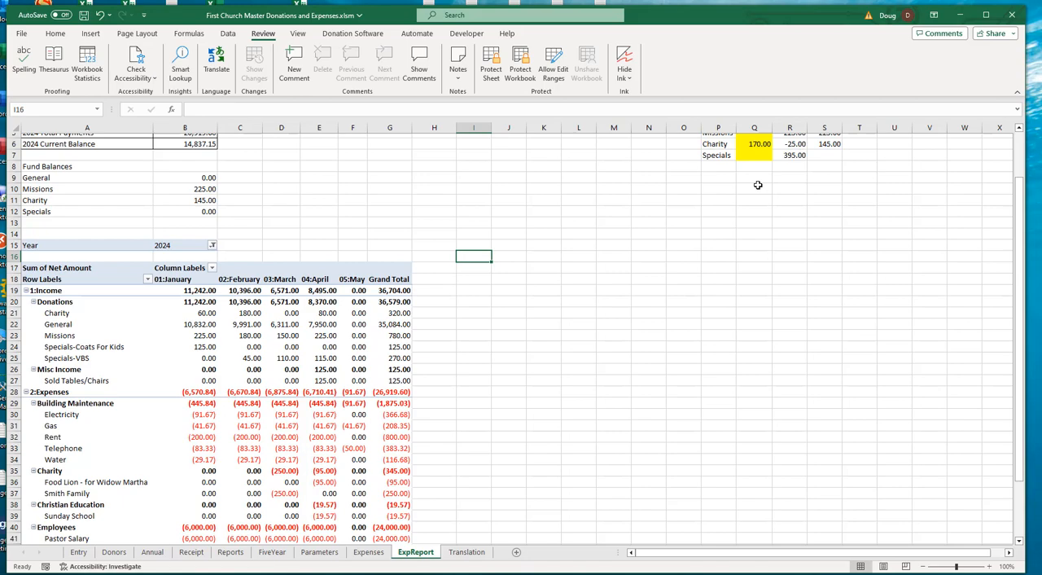
left_click(794, 156)
scroll(718, 262, "up", 2)
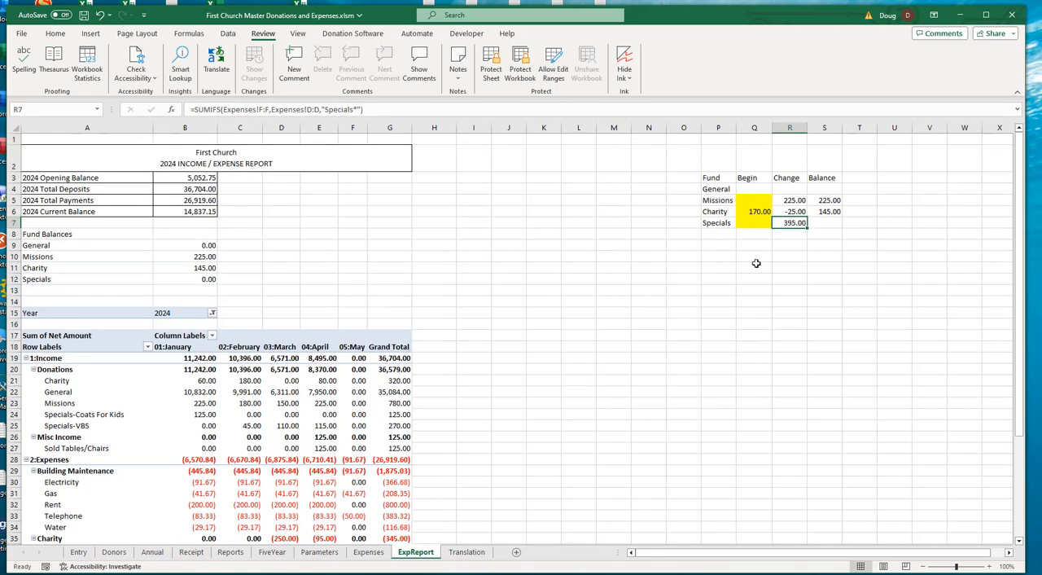
- Add an asterisk to the end of the Specials fund label in P7
left_click(717, 223)
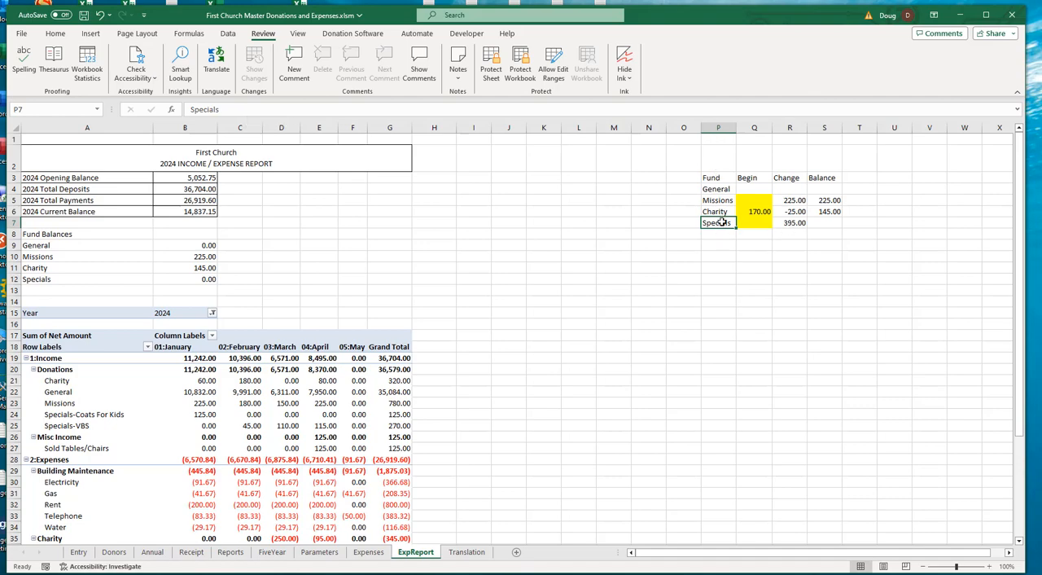
left_click(251, 109)
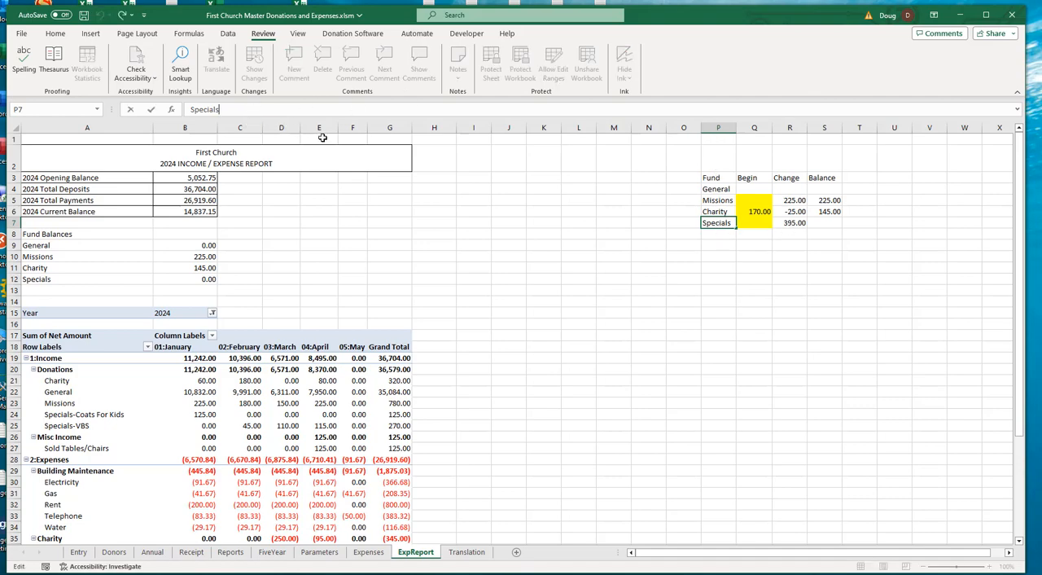
type("*")
key("Return")
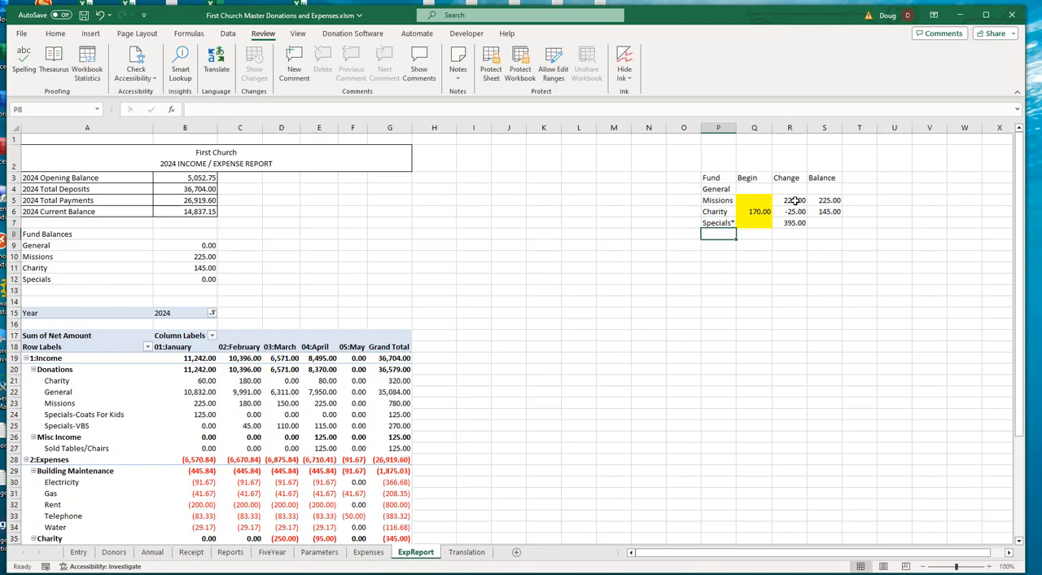
- Copy the Missions change and balance formulas from R5:S5 into the Specials row at R7:S7
left_click_drag(794, 200, 819, 203)
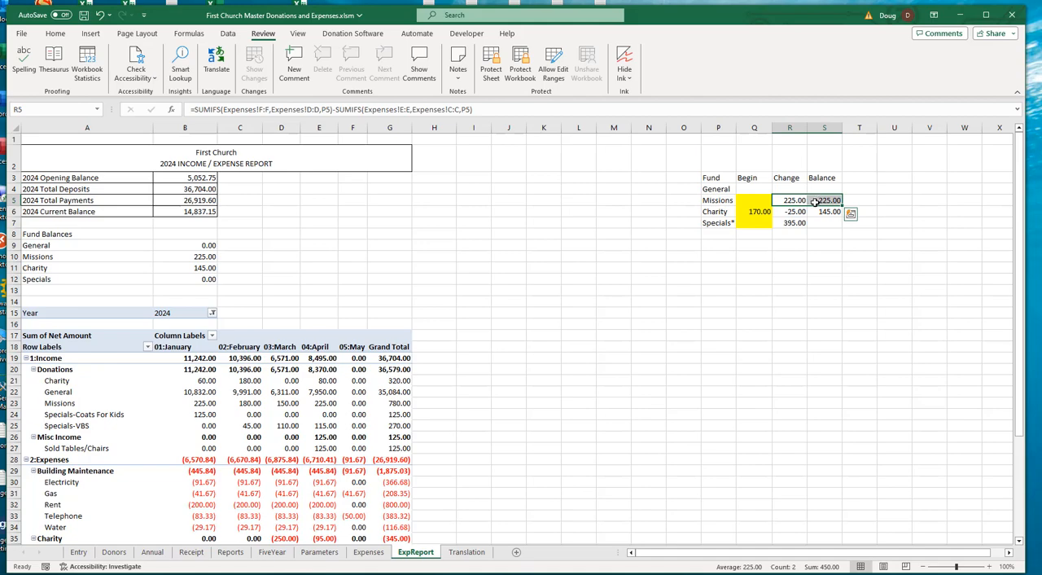
key("ctrl+c")
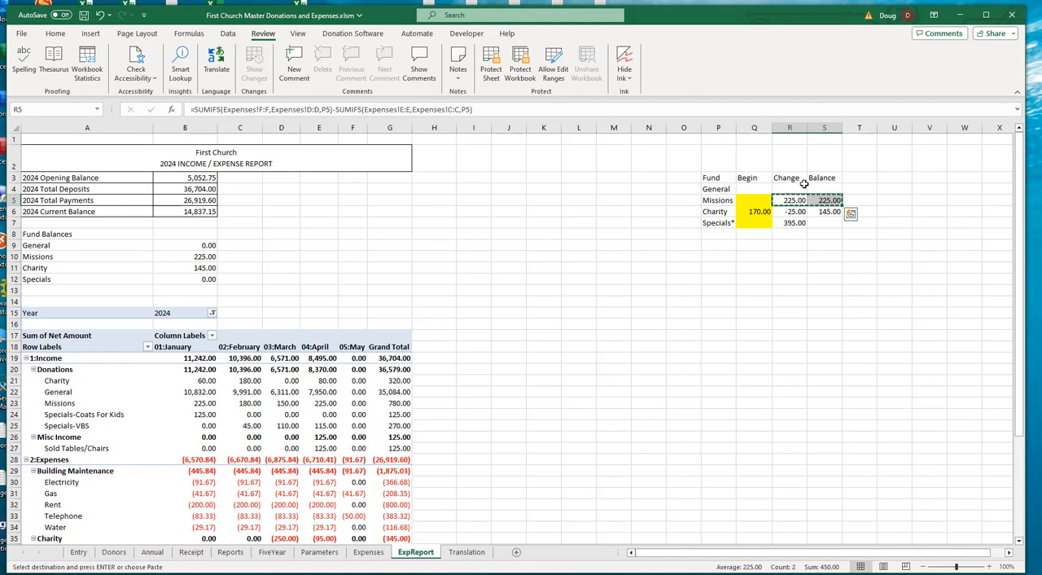
left_click(786, 226)
key("ctrl+v")
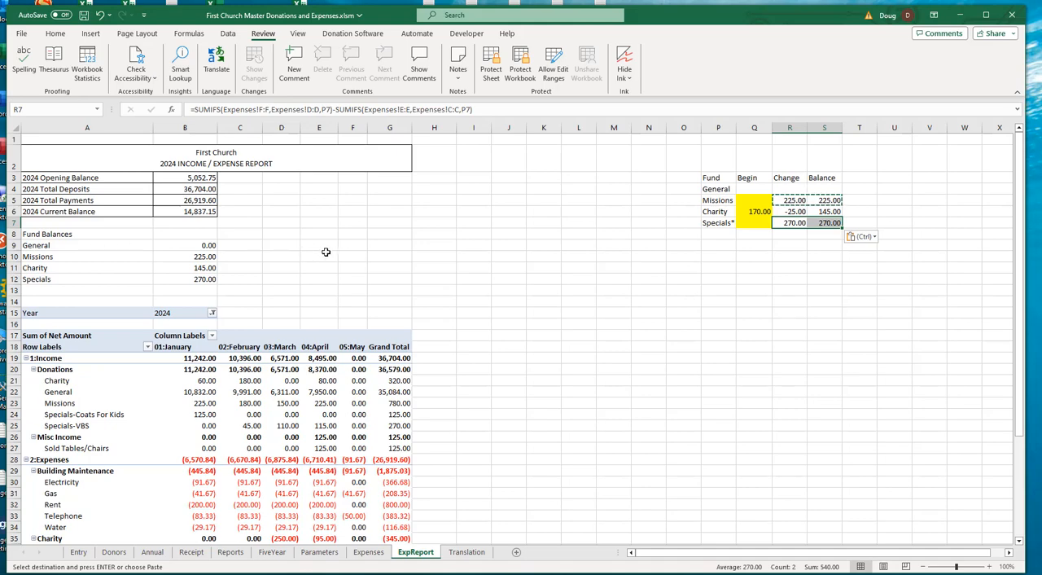
- Copy the empty yellow Begin cell Q5 for Missions to the General fund's Begin cell Q4
scroll(326, 252, "down", 1)
scroll(326, 252, "up", 1)
scroll(471, 412, "down", 5)
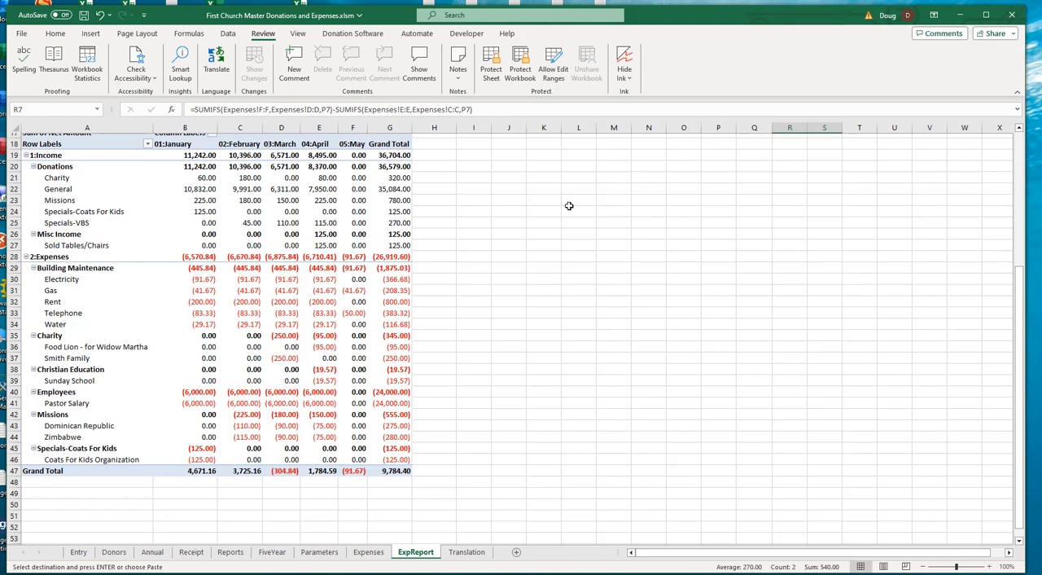
left_click(763, 244)
scroll(750, 253, "up", 6)
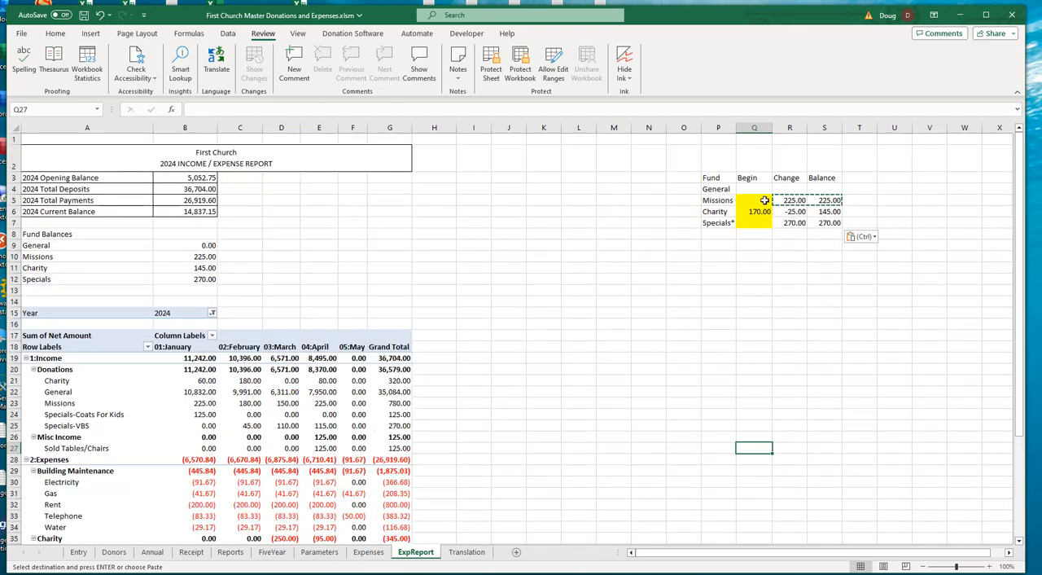
left_click(765, 200)
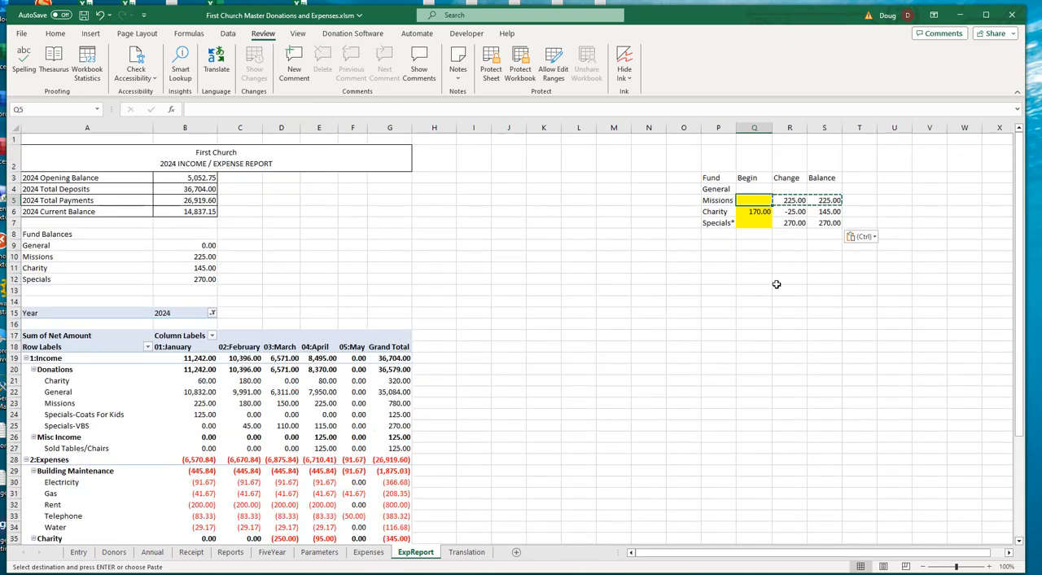
key("ctrl+c")
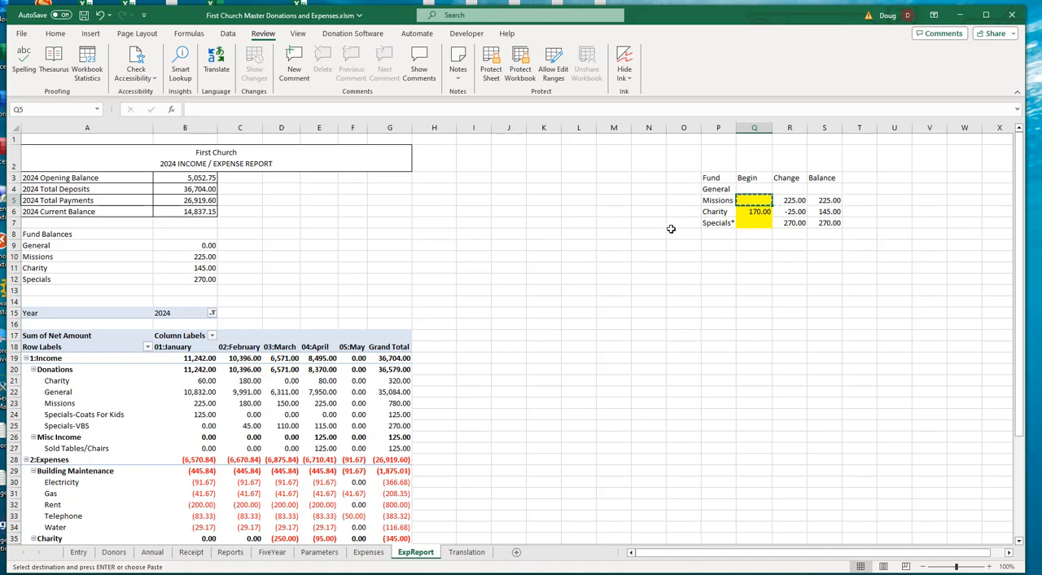
left_click(738, 191)
key("ctrl+v")
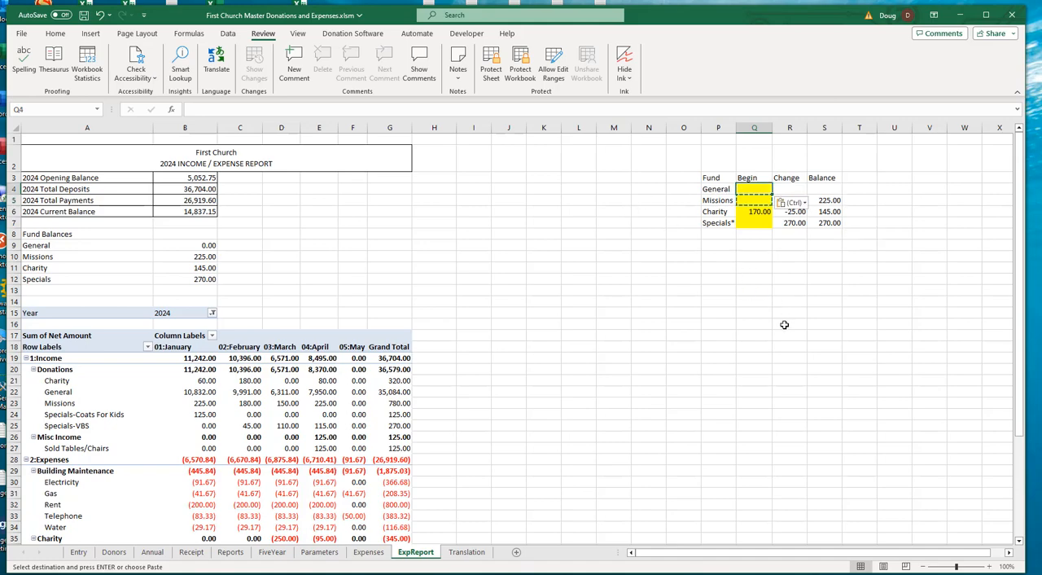
- Copy the Missions balance formula from S5 to the General fund's balance cell S4
left_click(790, 188)
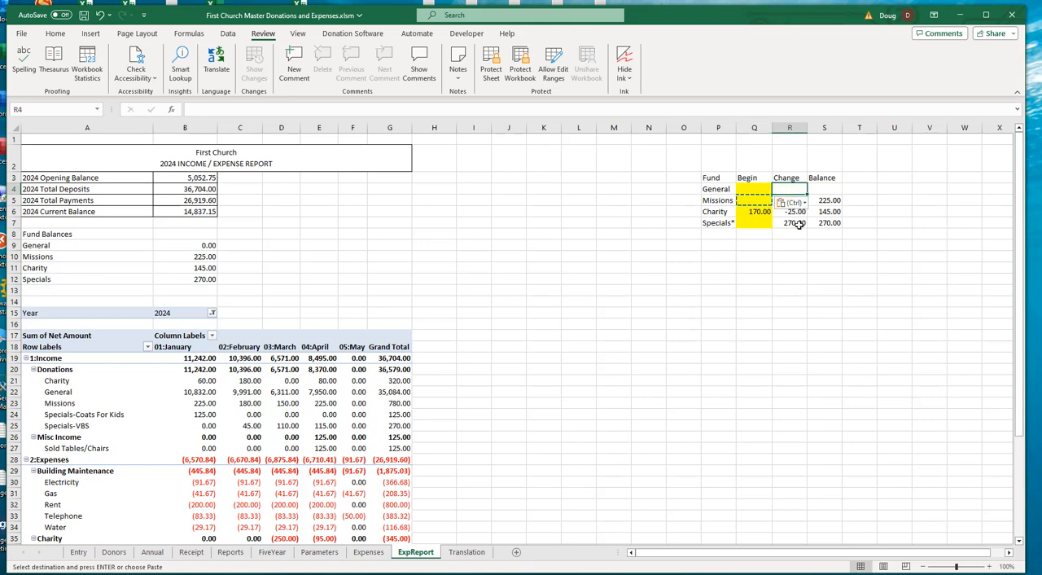
left_click(831, 199)
key("ctrl+c")
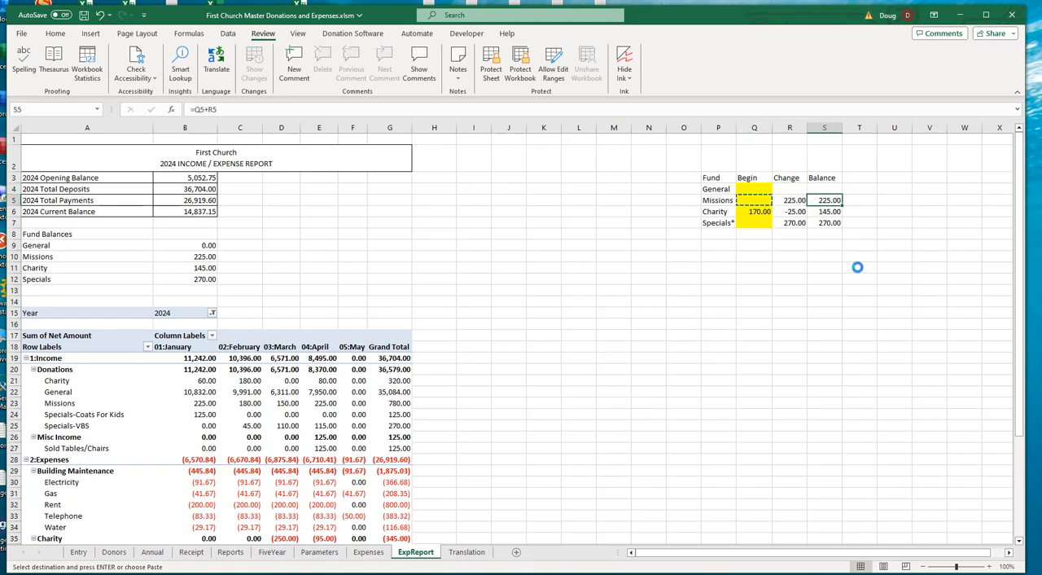
left_click(830, 188)
key("ctrl+v")
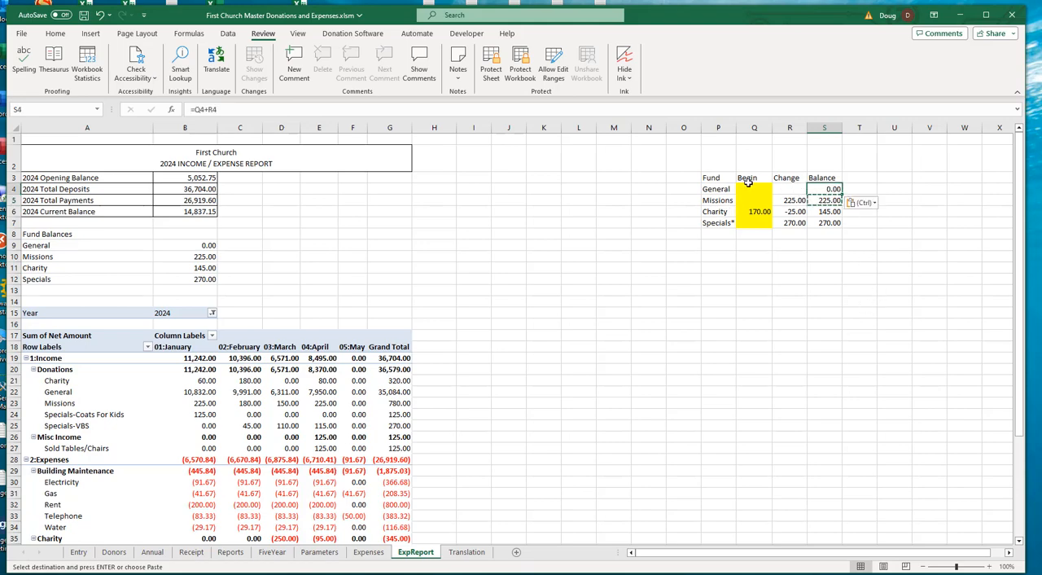
- Examine the Charity, Missions, Specials-Coats For Kids and Specials-VBS donation rows in the pivot table
left_click(785, 189)
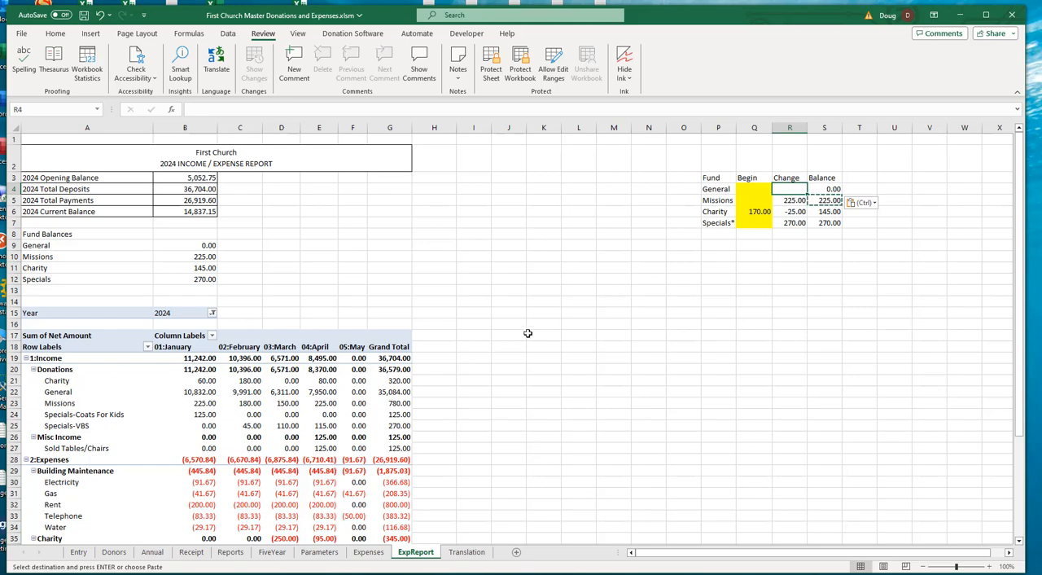
scroll(528, 333, "down", 1)
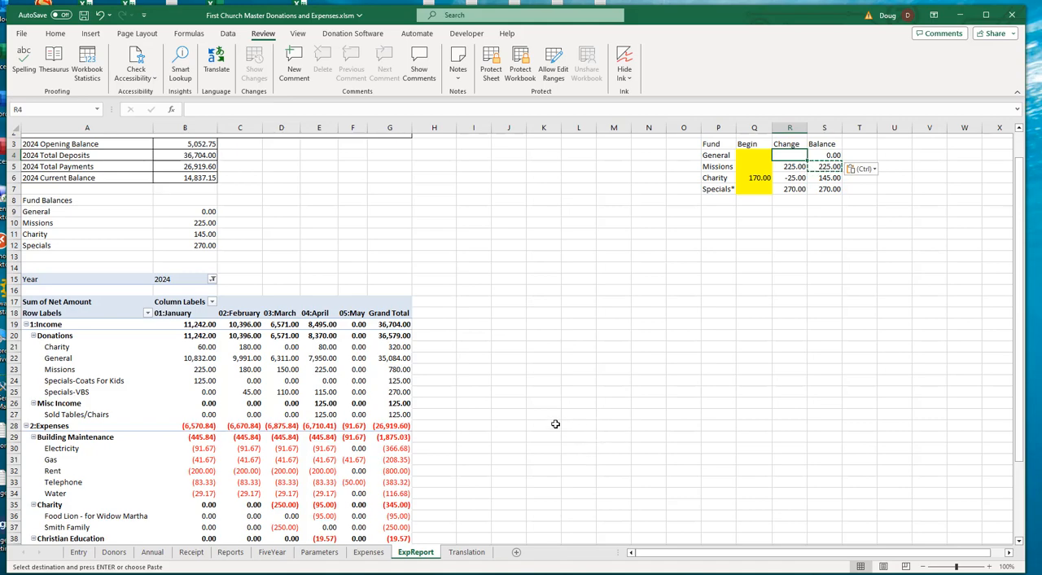
left_click(61, 348)
left_click(92, 370)
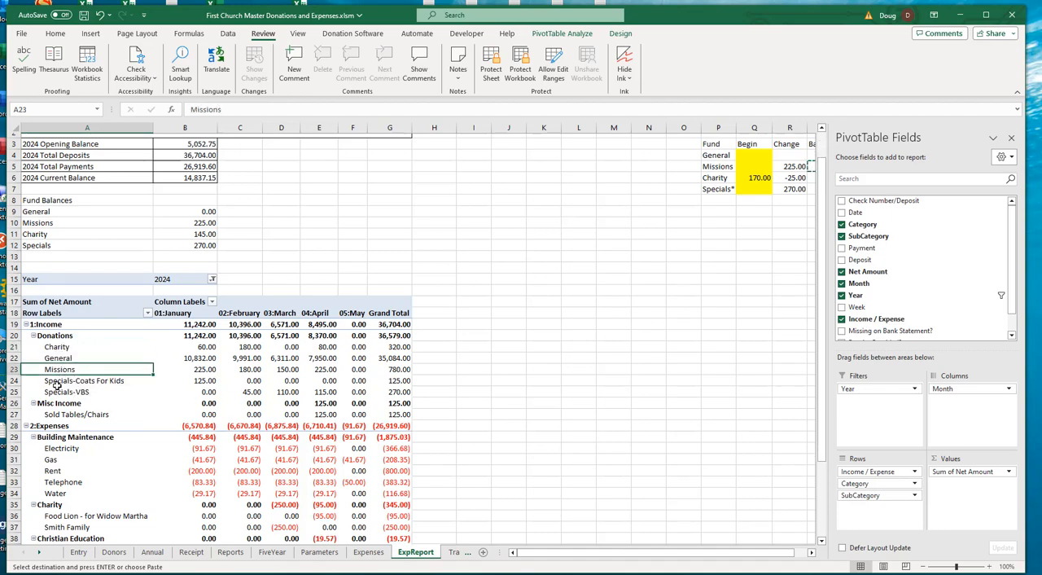
left_click(57, 382)
left_click(58, 392)
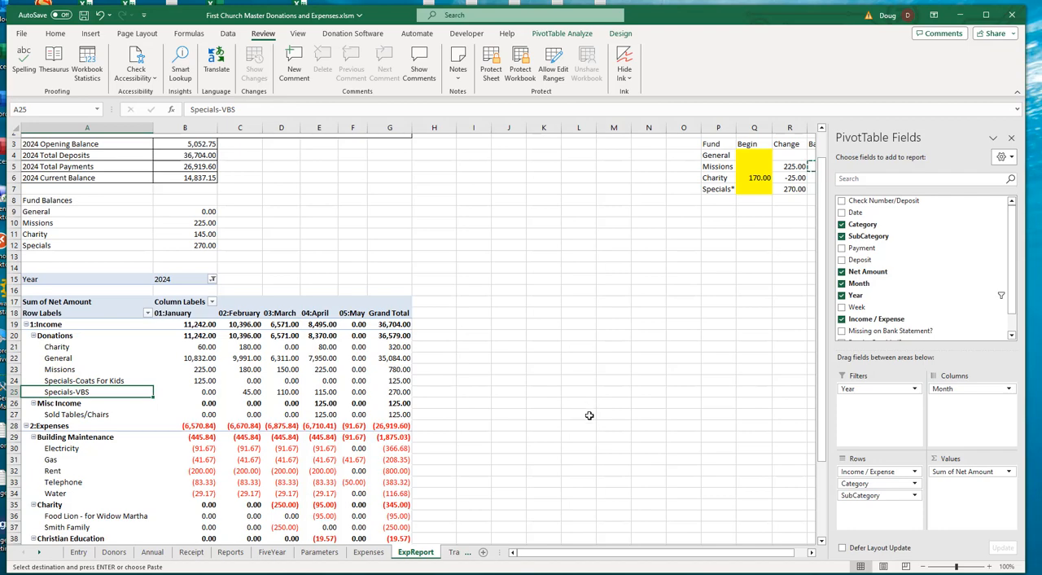
left_click(467, 266)
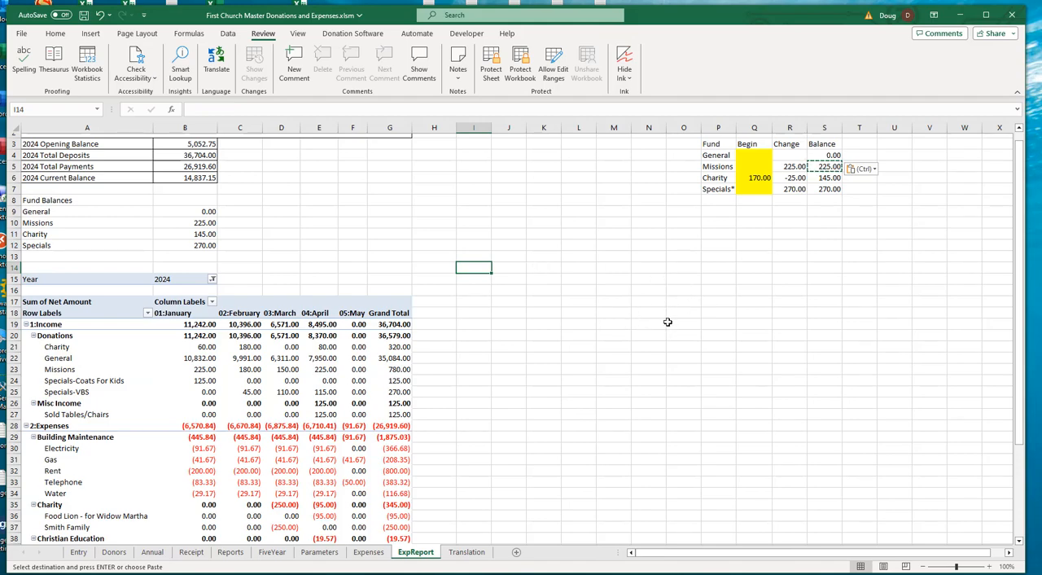
key("Escape")
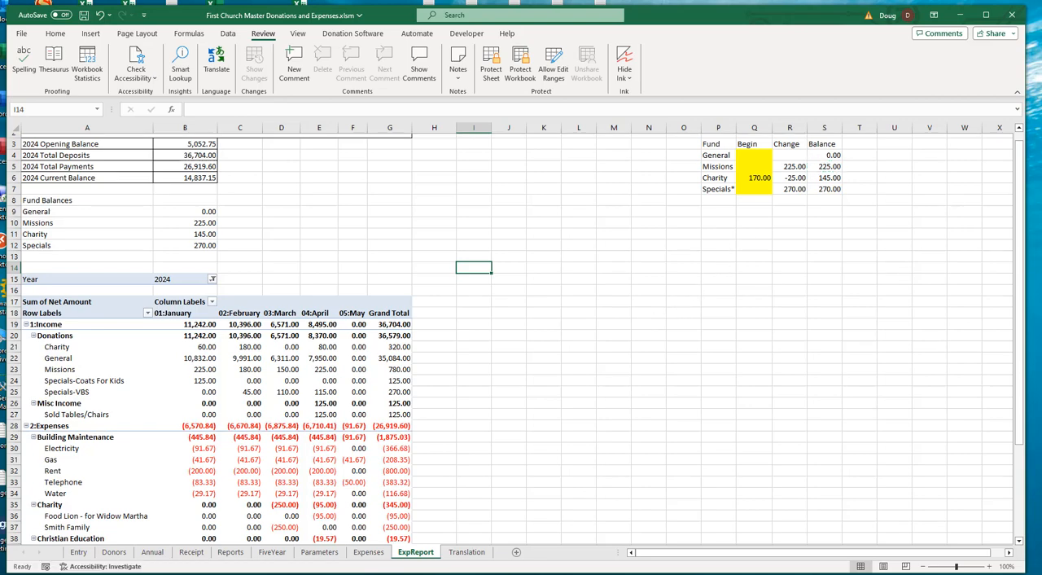
- Enter the General fund's change formula in R4 as =SUM(Expenses!F:F)-SUM(Expenses!E:E), subtracting total payments from total deposits
left_click(795, 156)
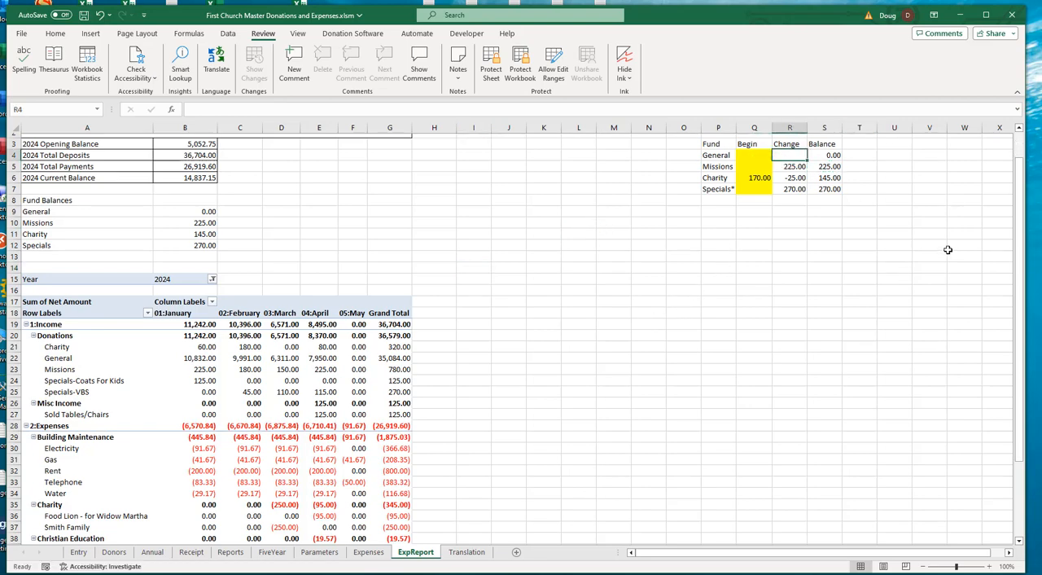
type("=")
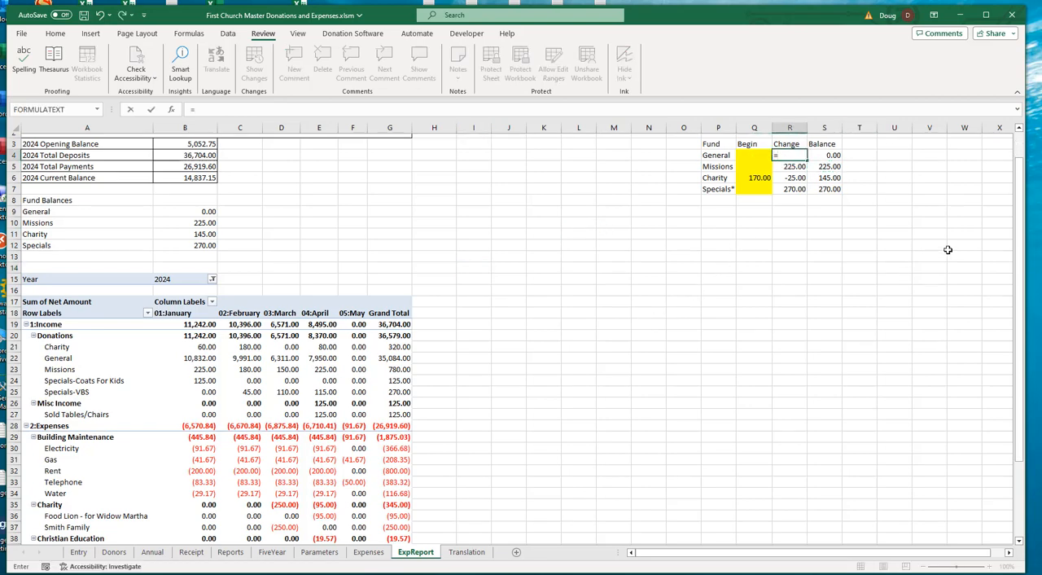
type("sum(")
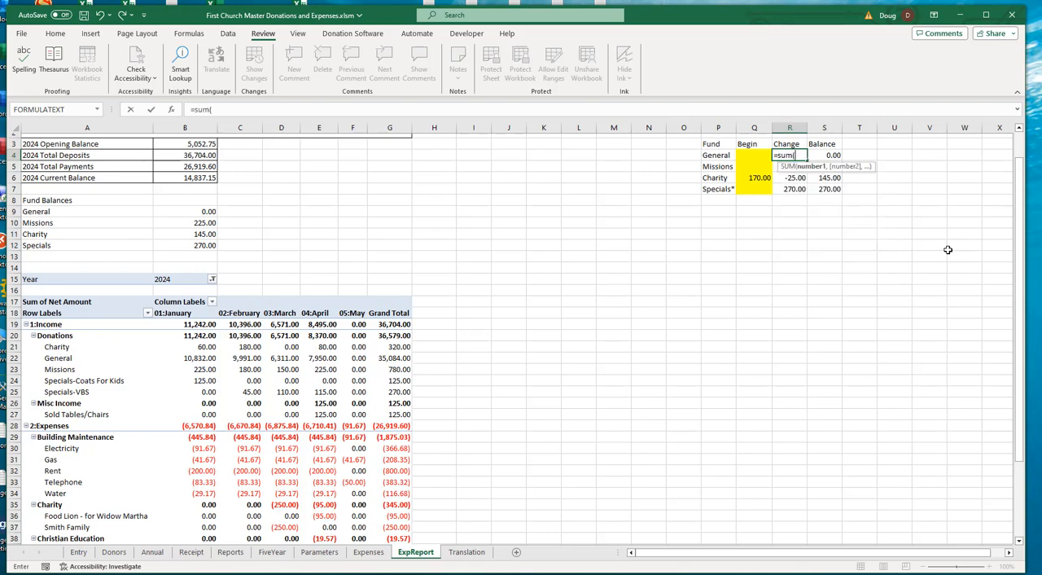
left_click(371, 554)
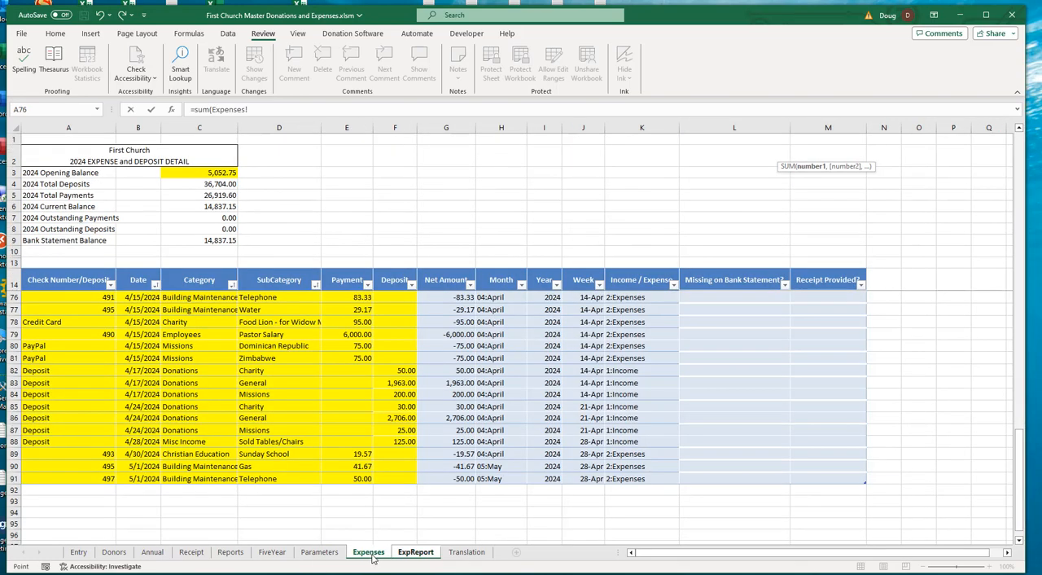
left_click(397, 128)
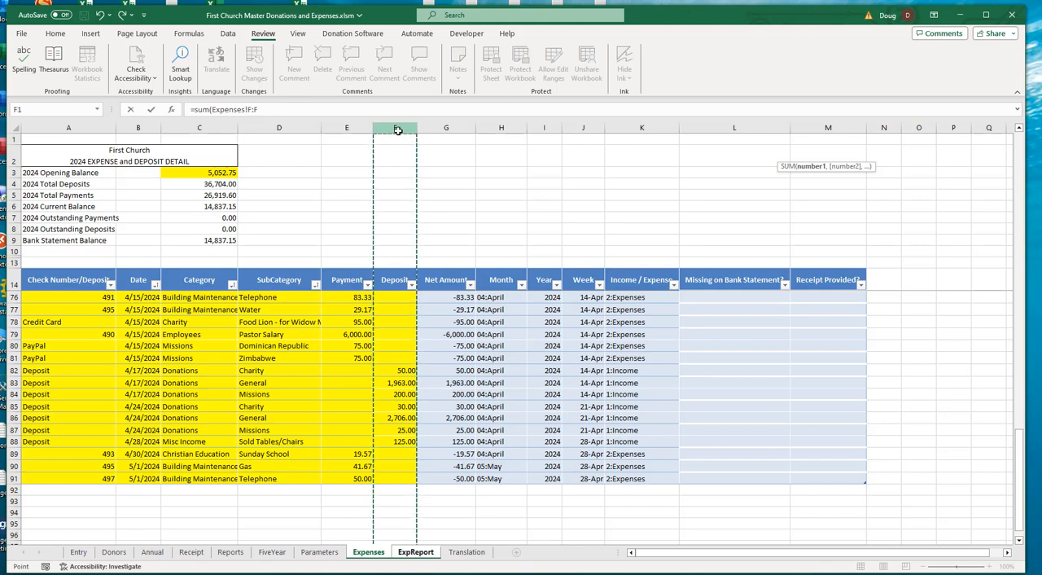
left_click(295, 108)
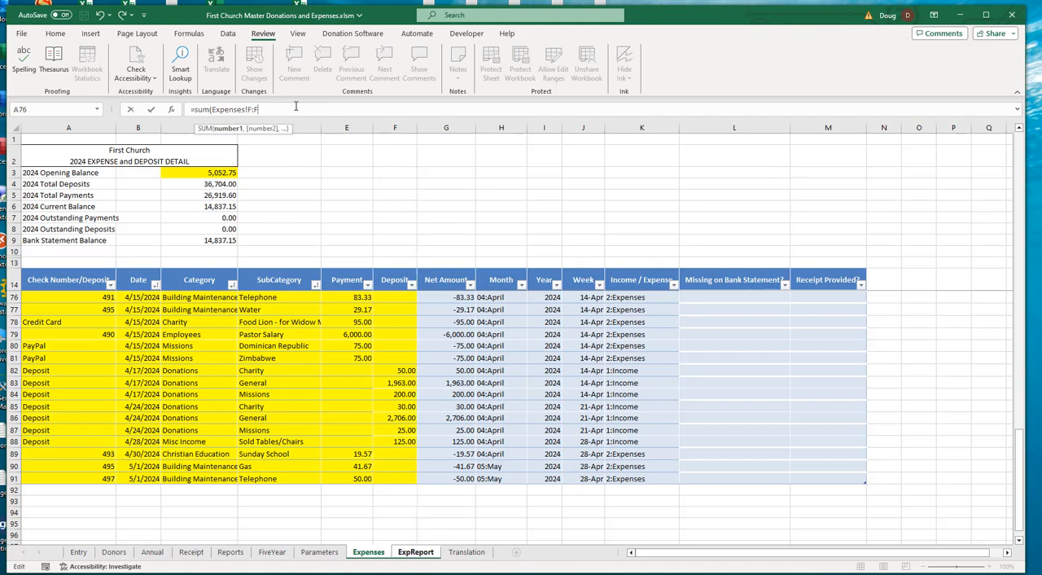
type(")-")
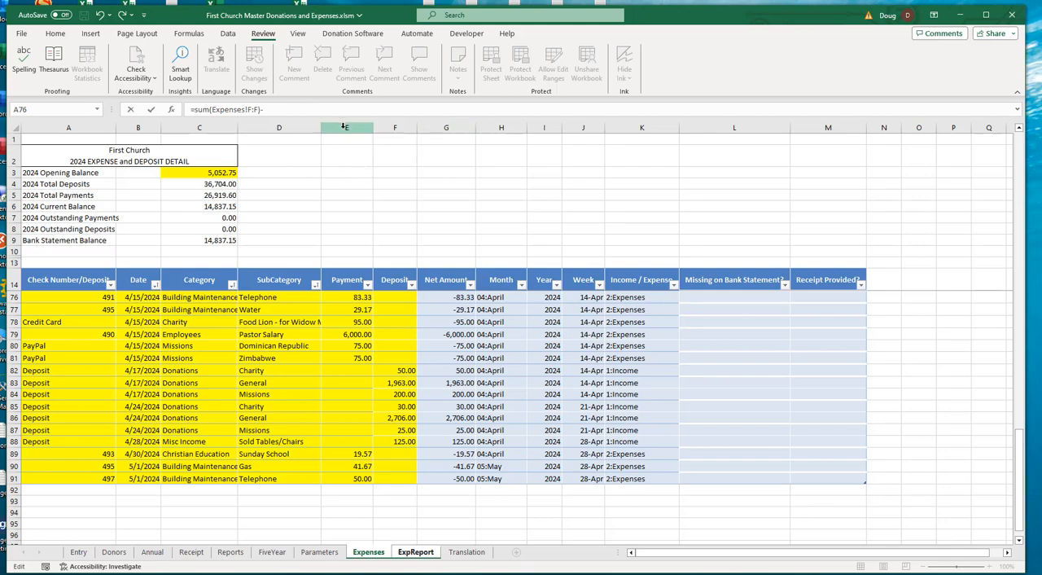
type("sum(")
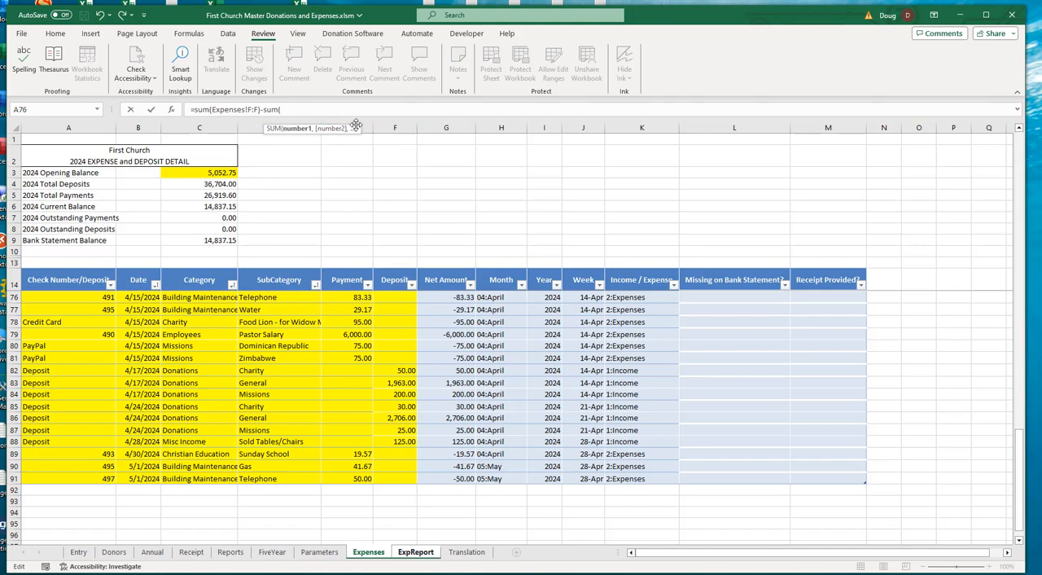
left_click(362, 128)
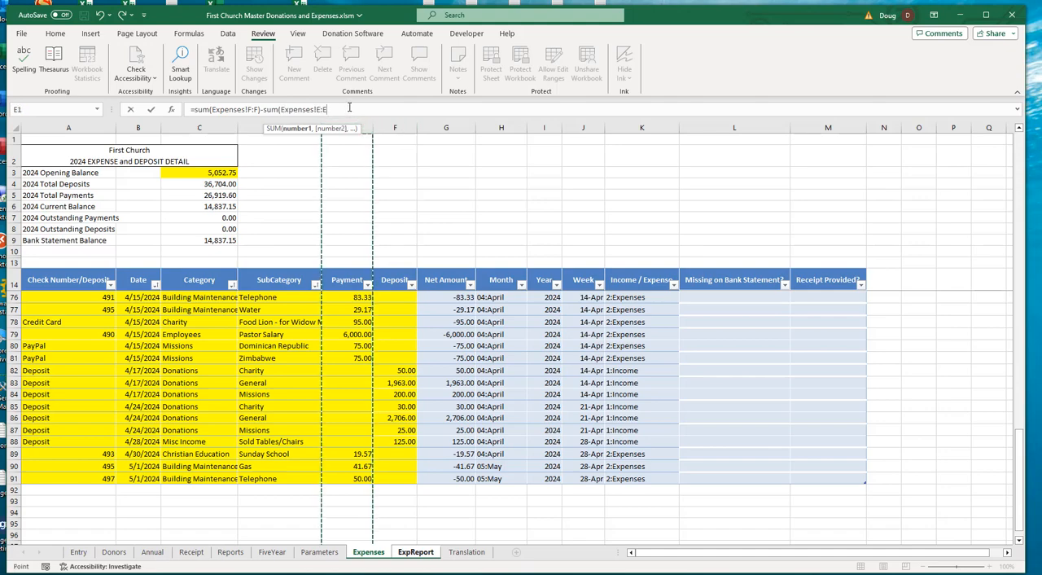
type(")")
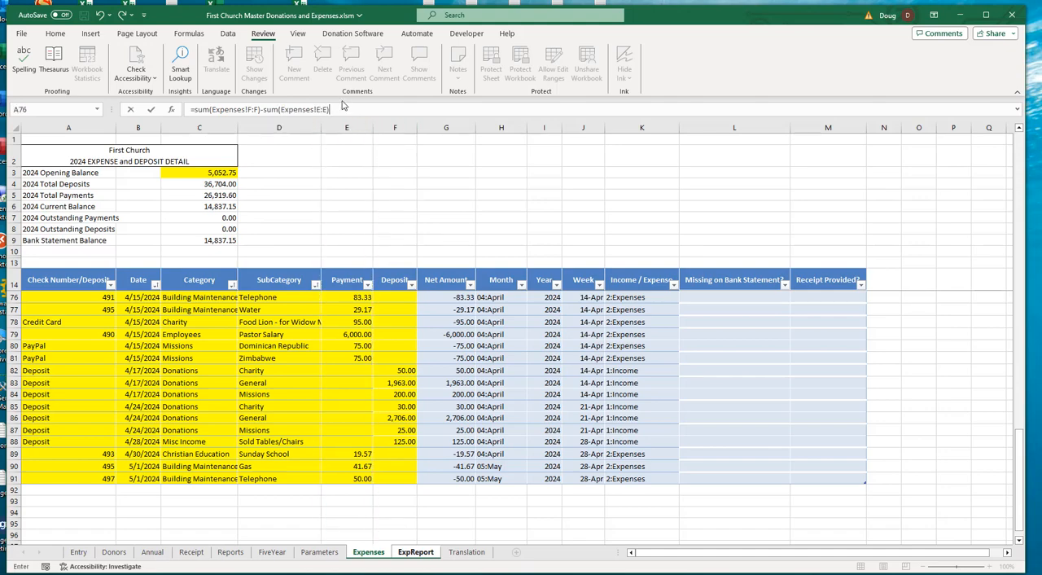
key("Return")
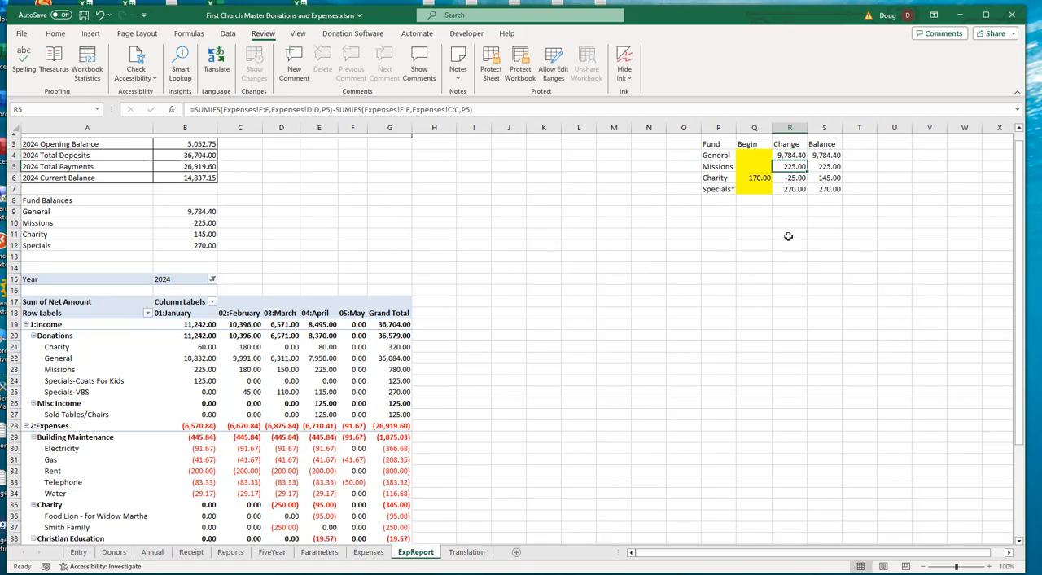
- Extend the General change formula in R4 with -SUM(R5:R7) to subtract the Missions, Charity and Specials changes
left_click(792, 155)
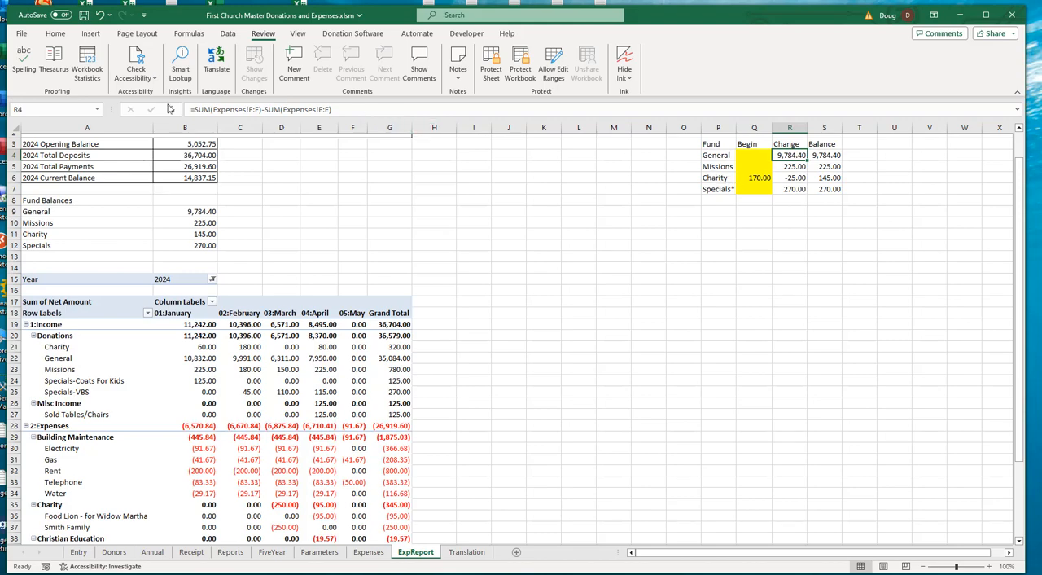
left_click(339, 109)
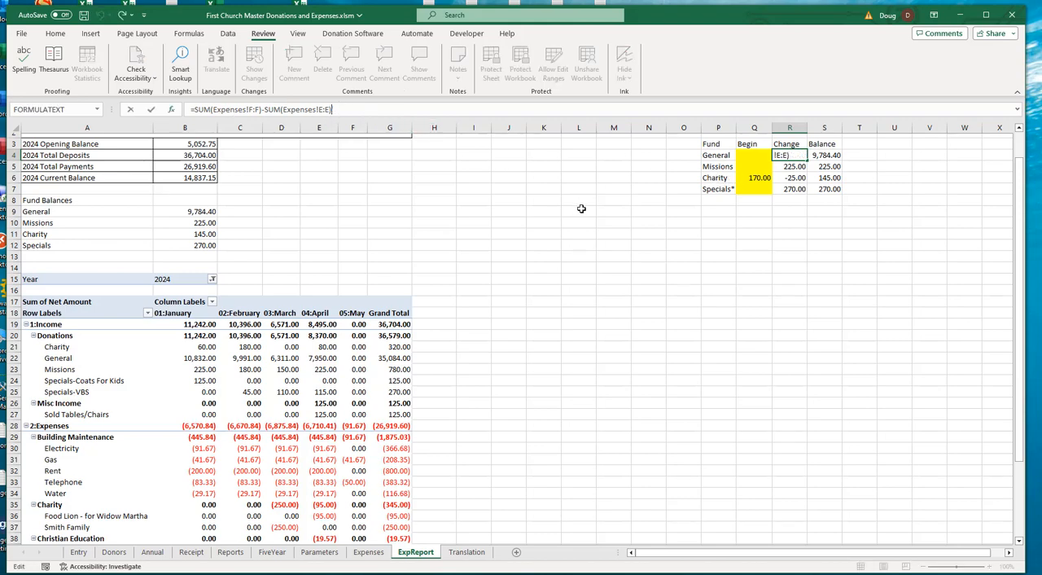
type("-sum(")
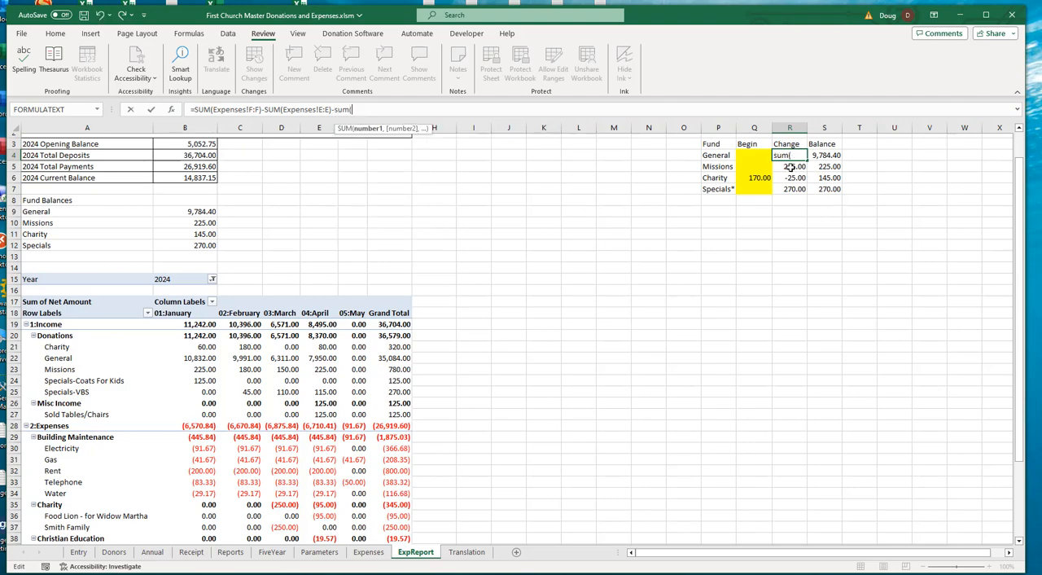
left_click_drag(790, 167, 794, 190)
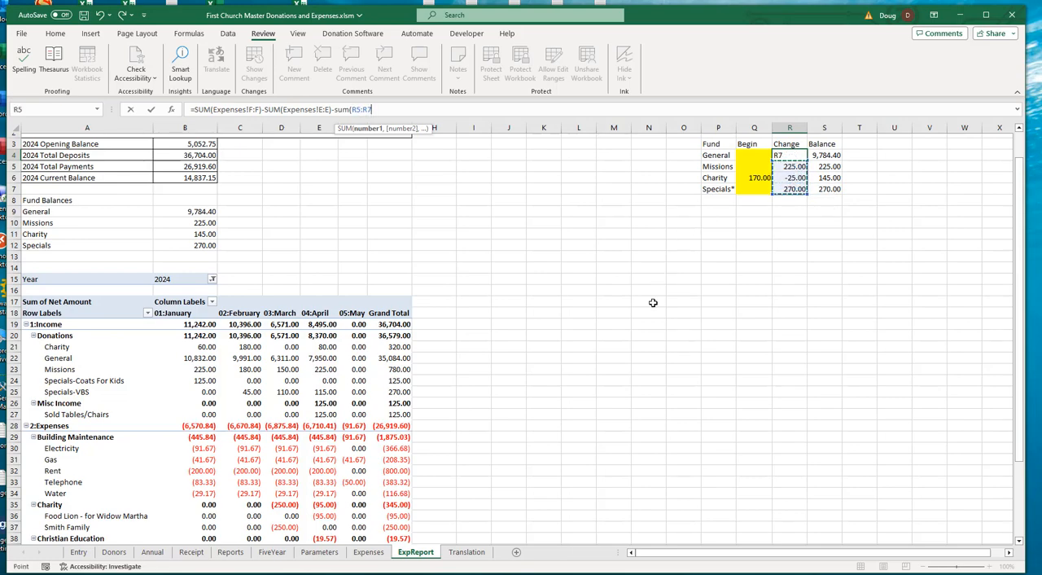
type(")")
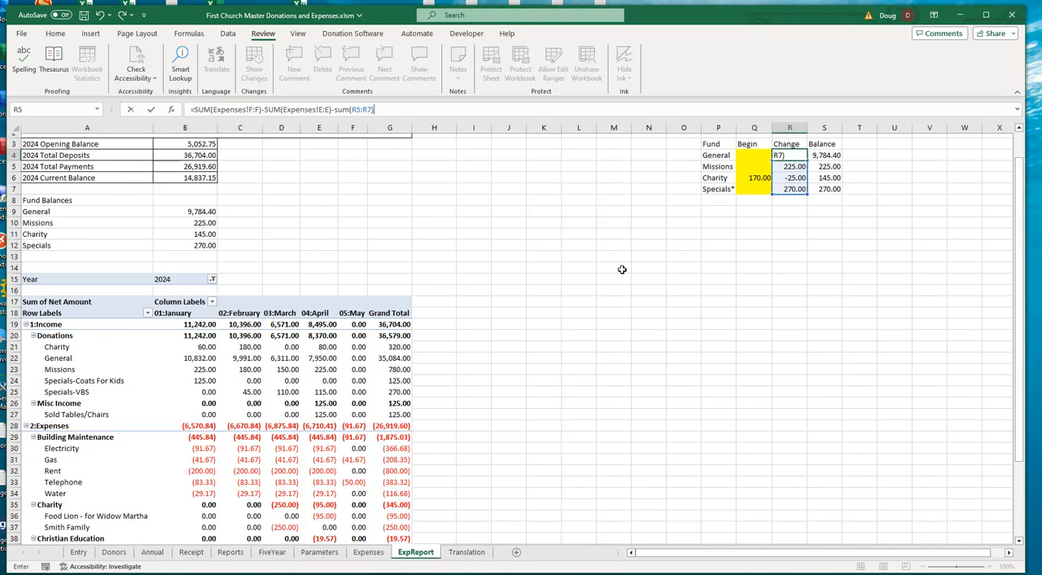
key("Return")
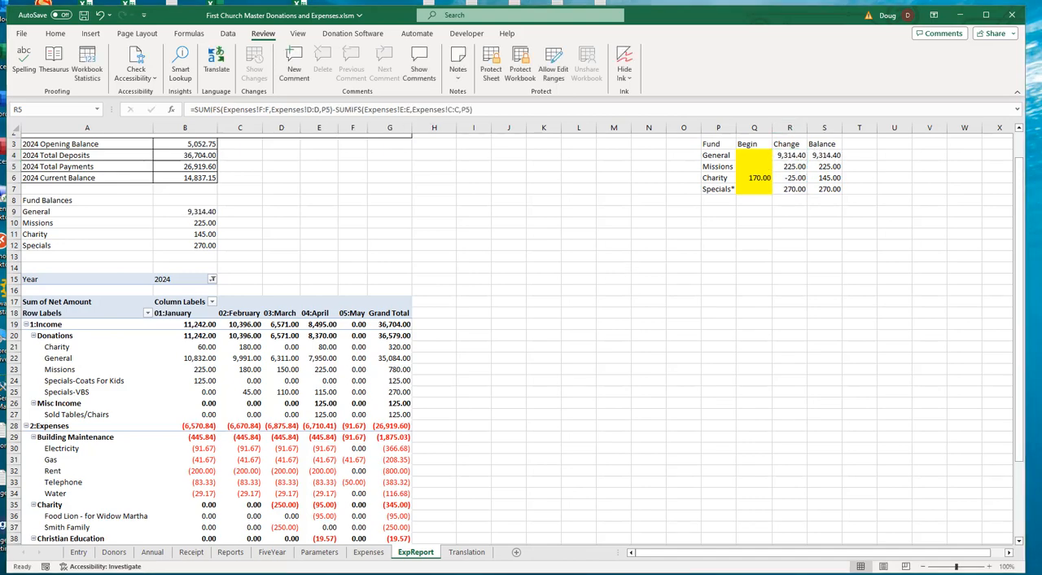
- Paste the starting amount 4882.75 into the General fund's yellow Begin cell Q4
key("ctrl+c")
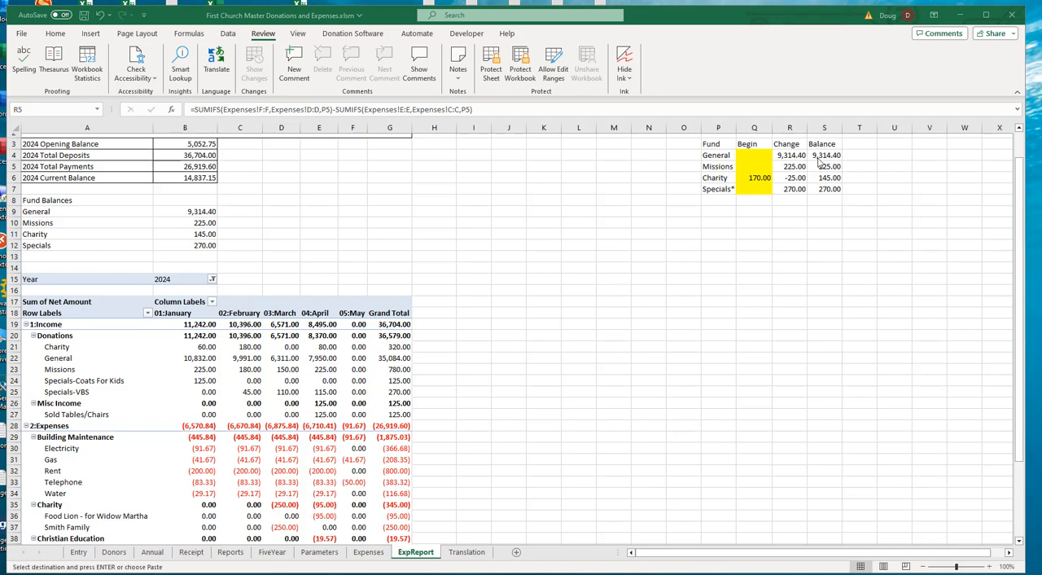
left_click(751, 156)
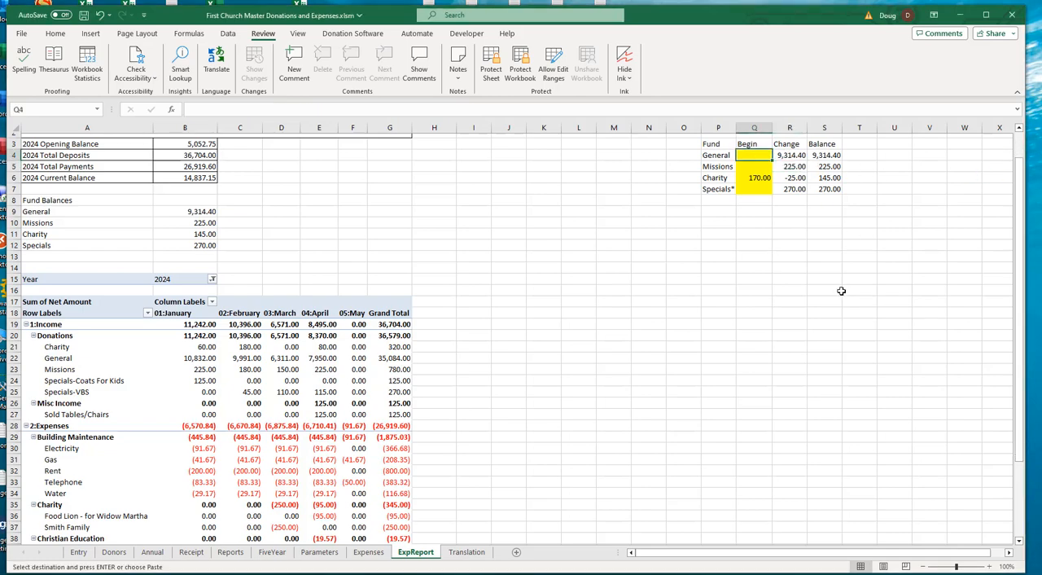
key("ctrl+v")
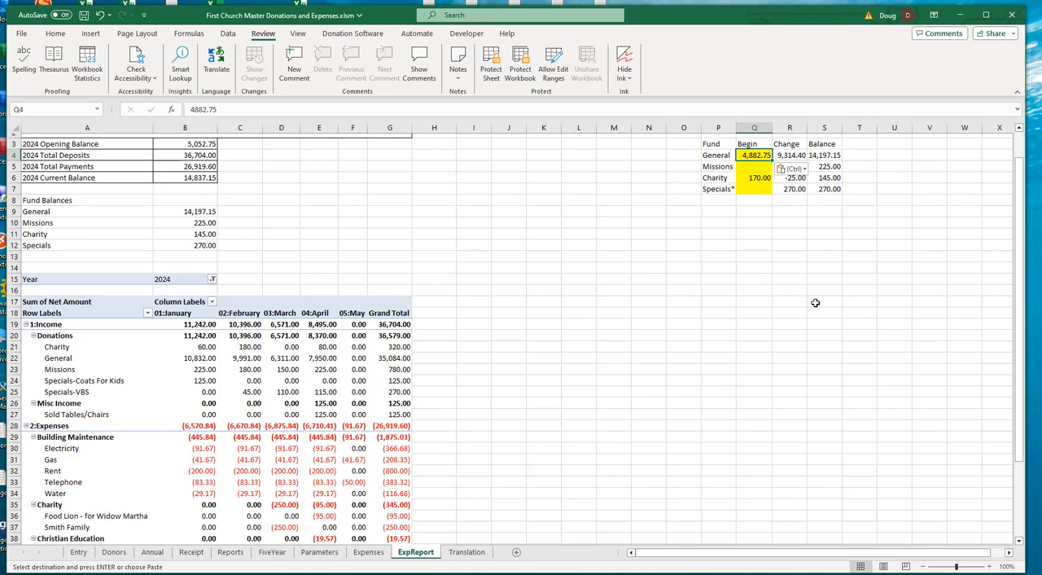
- Compare the General fund's begin and ending balances with the 2024 opening and current balances on the ExpReport and Expenses sheets
left_click(826, 155)
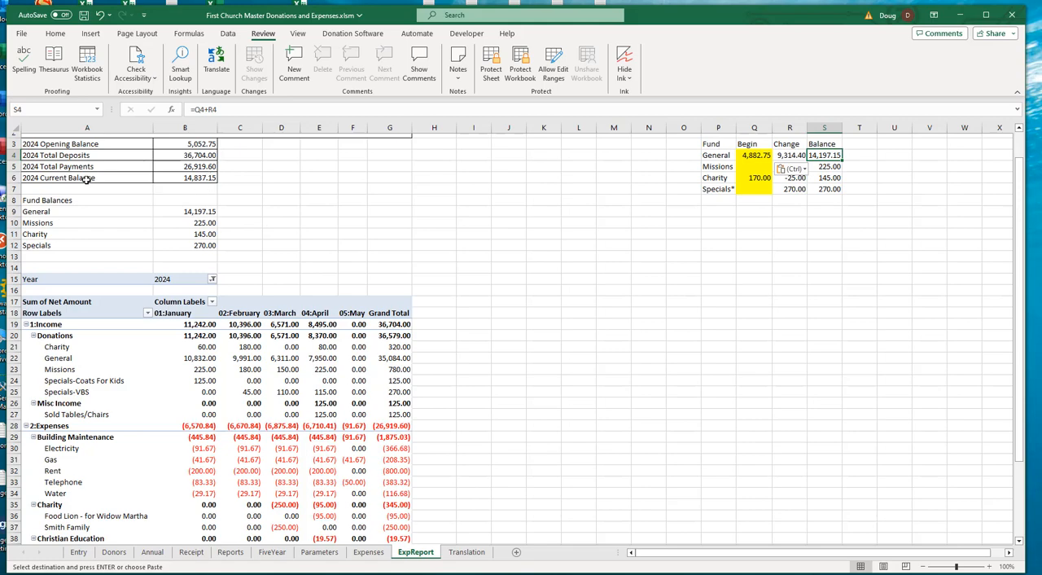
left_click(201, 212)
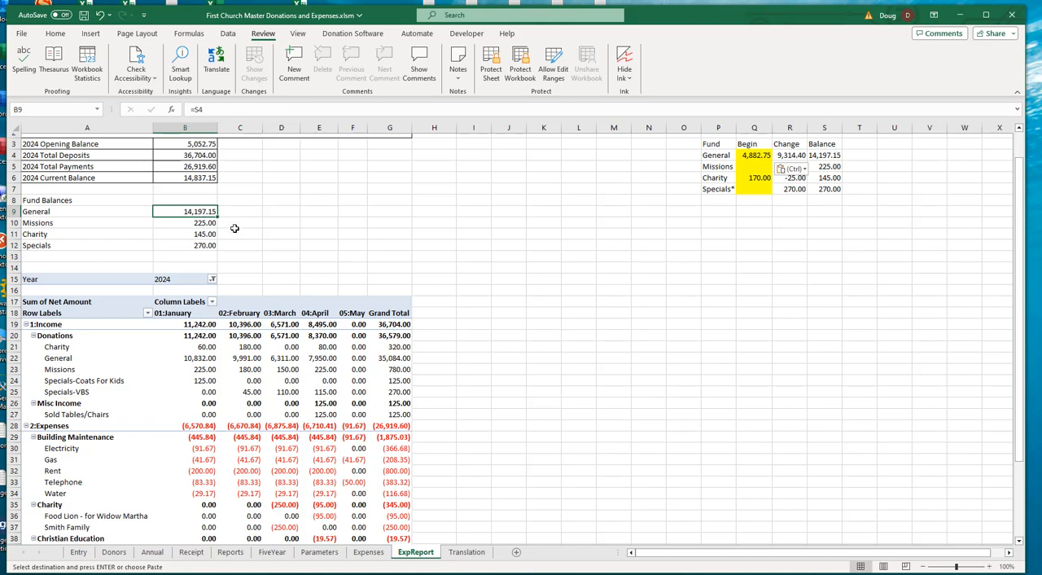
left_click(195, 178)
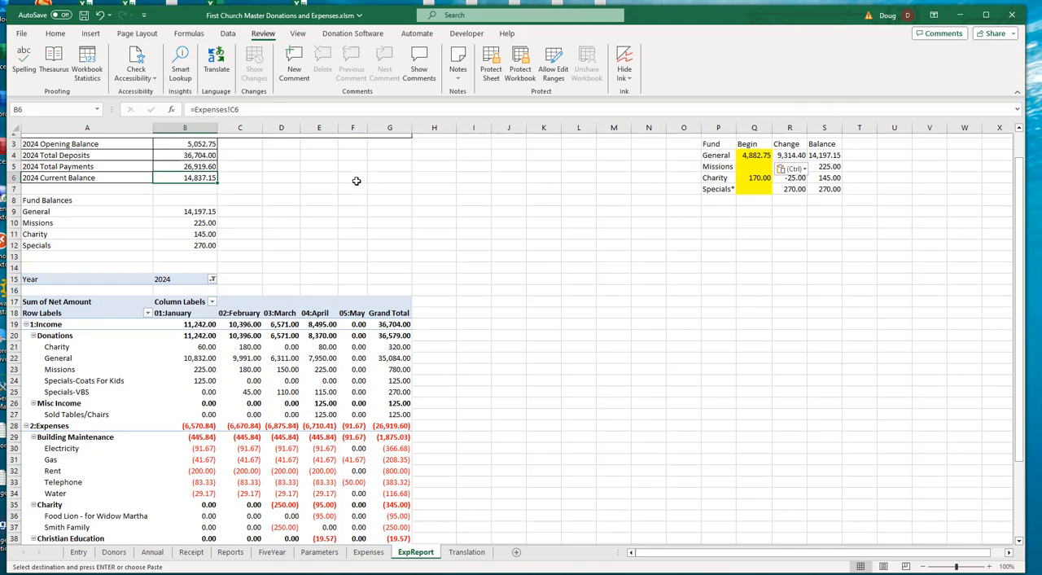
left_click(368, 554)
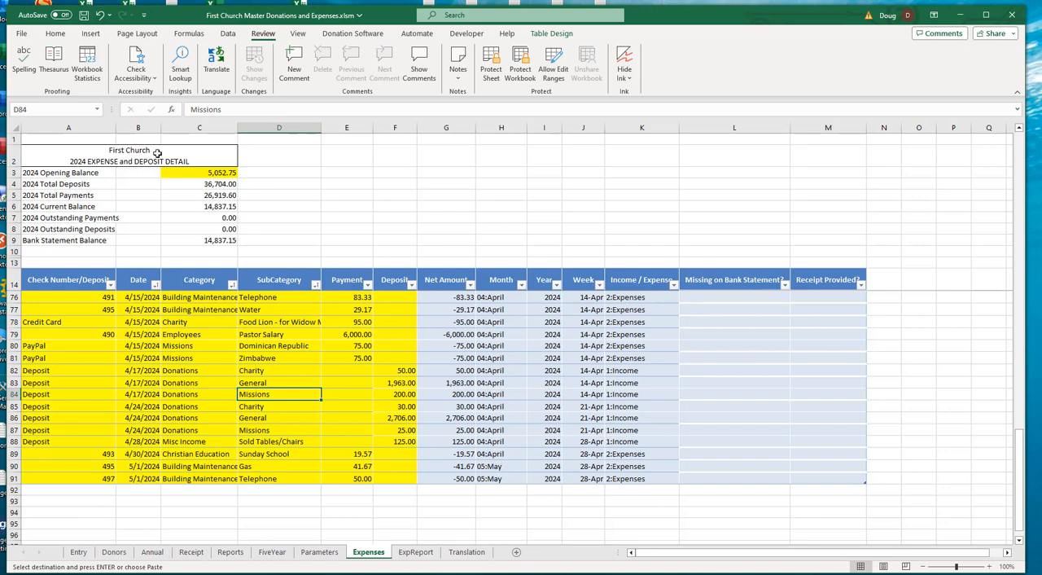
left_click(210, 173)
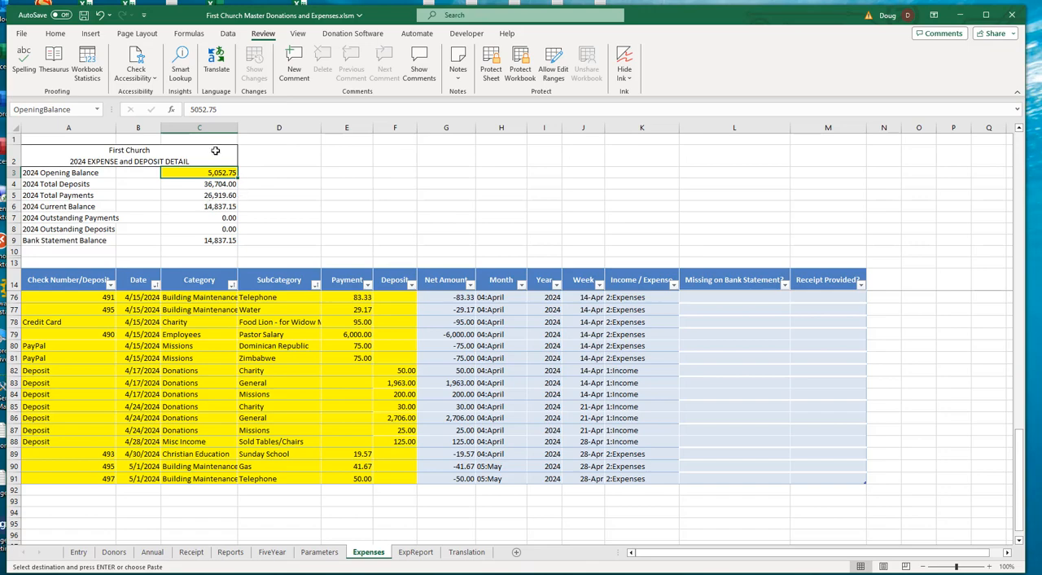
left_click(415, 553)
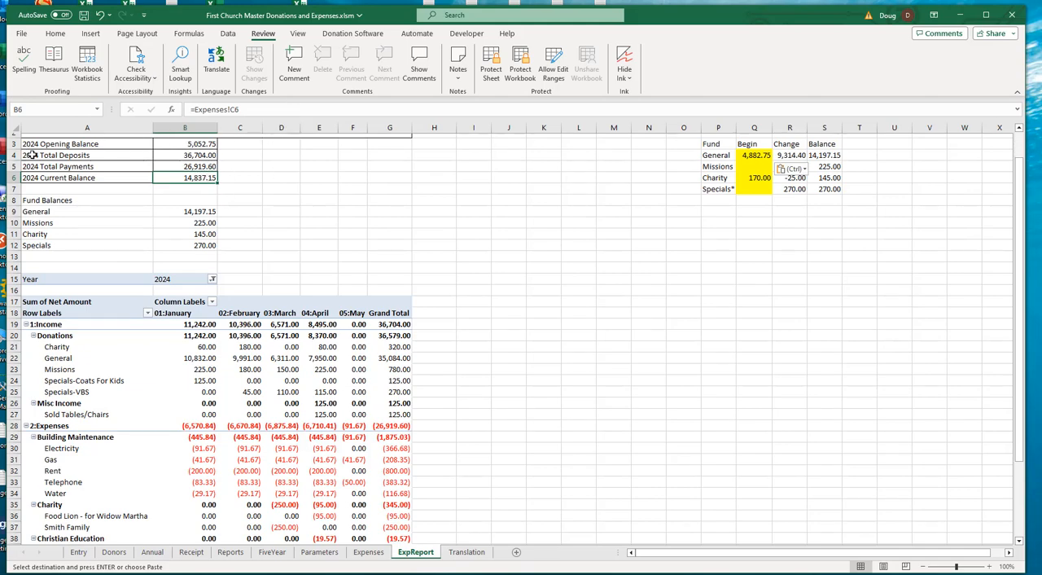
left_click(200, 145)
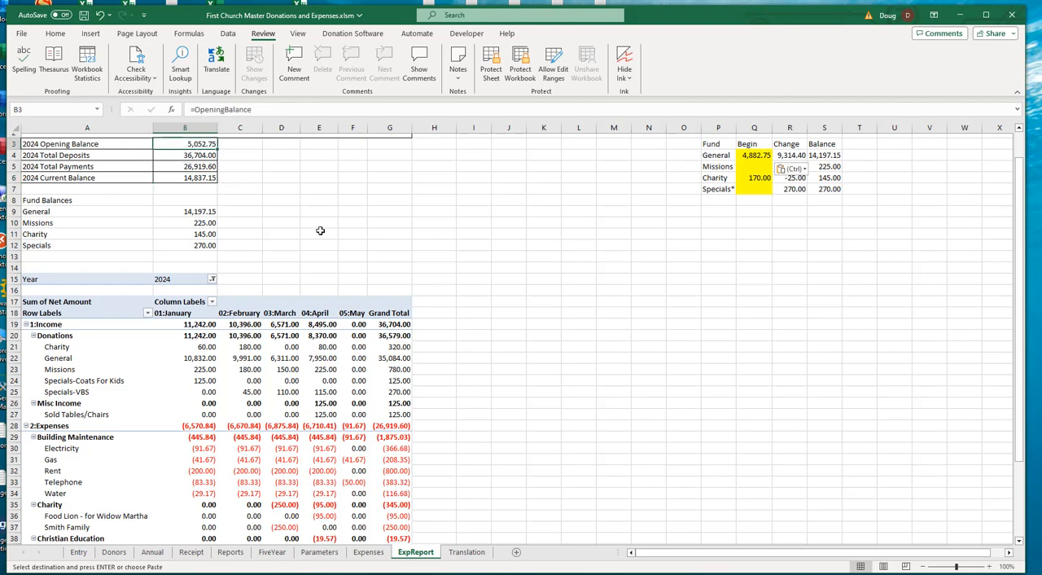
scroll(321, 233, "up", 1)
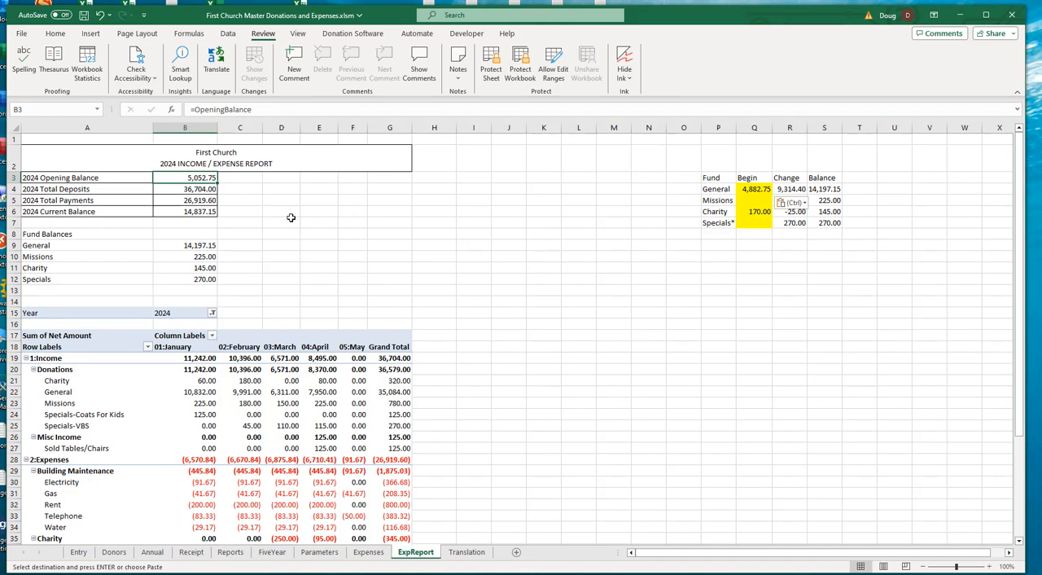
left_click(196, 213)
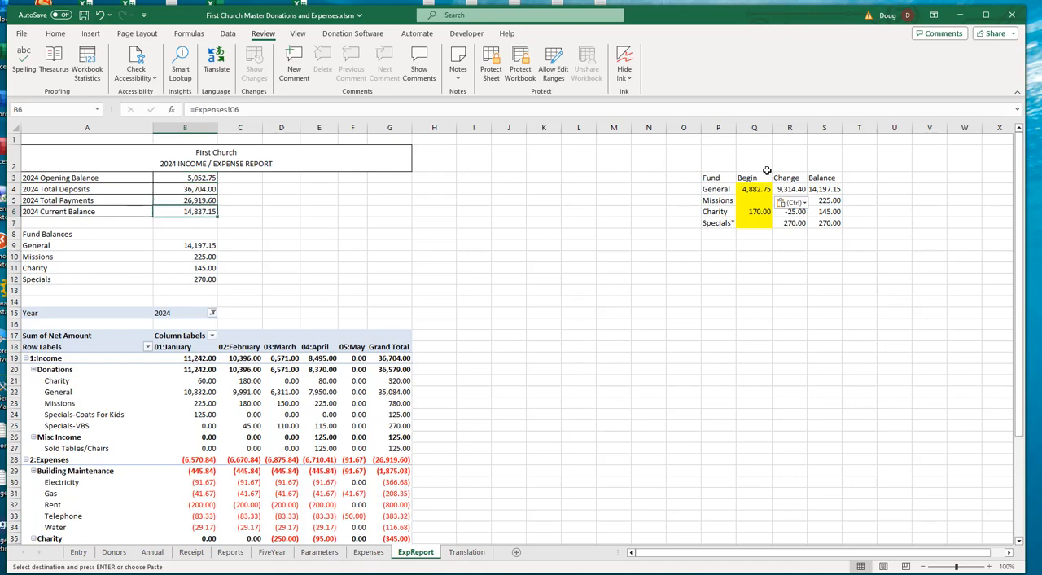
left_click(751, 192)
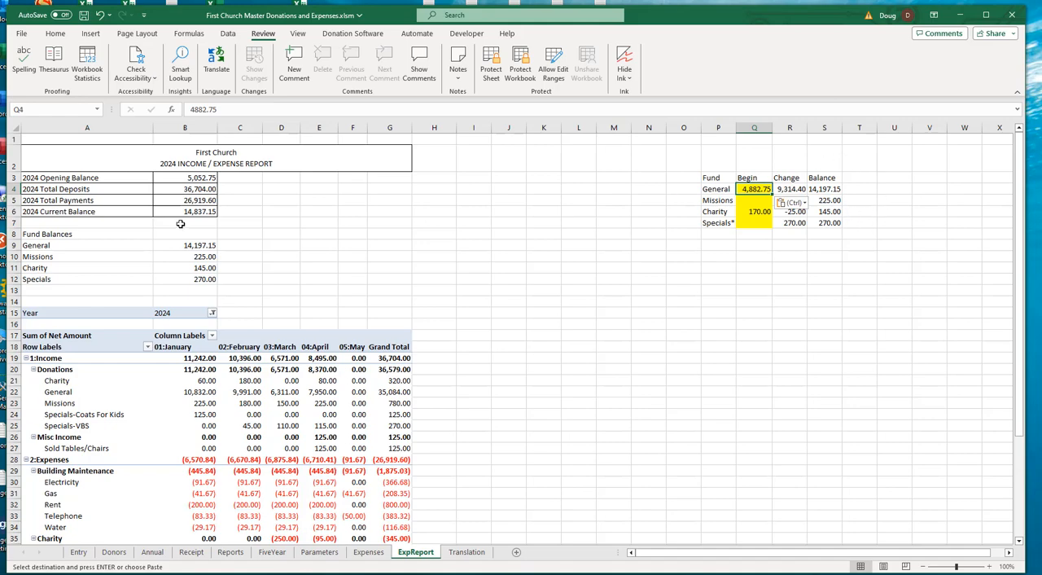
left_click(194, 178)
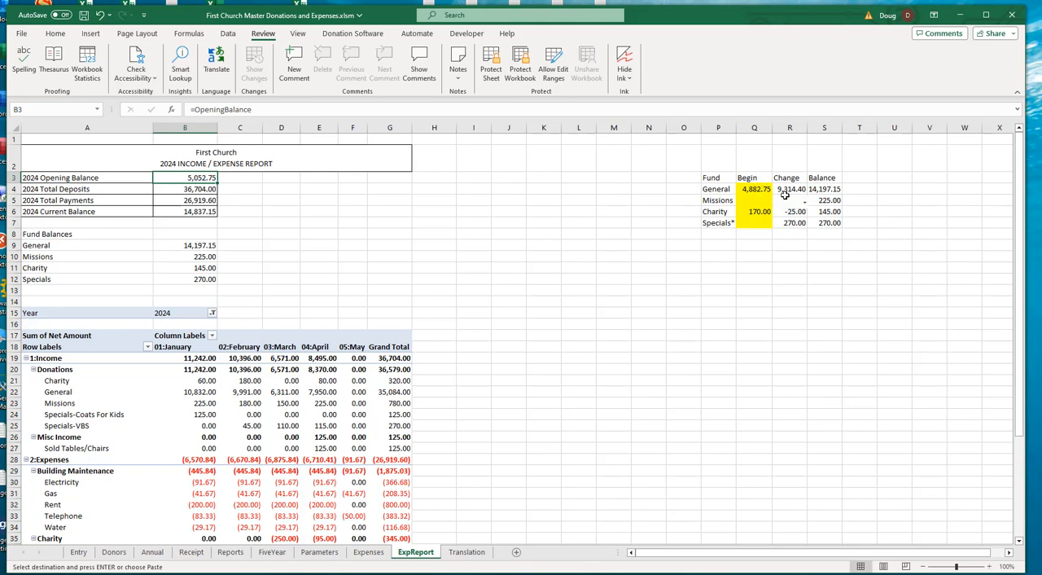
- Try calculating the General fund's beginning amount in Q4 with =B6-SUM(Q5:Q7)
left_click(758, 189)
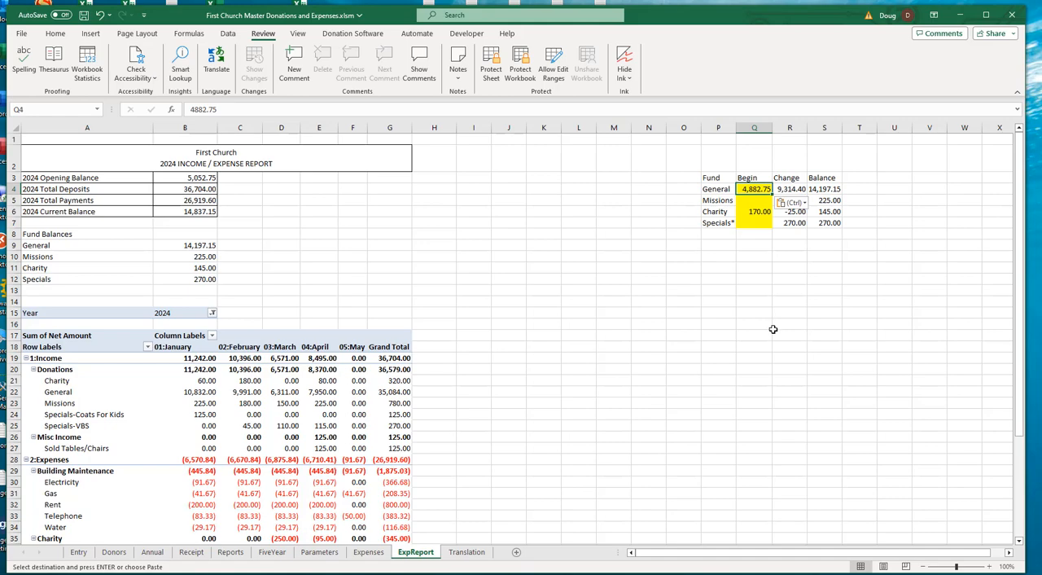
type("=")
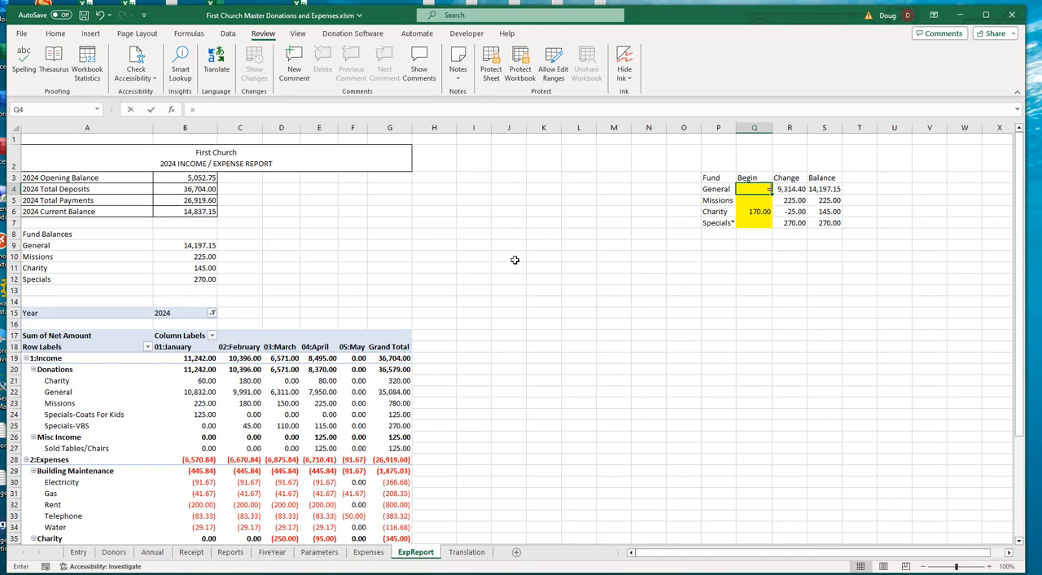
left_click(165, 211)
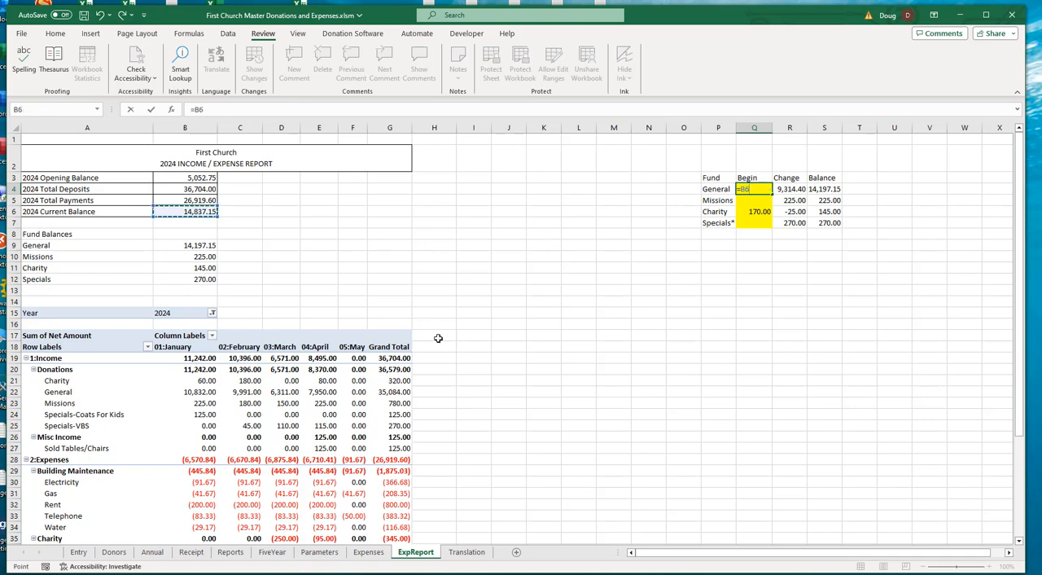
type("-sum(")
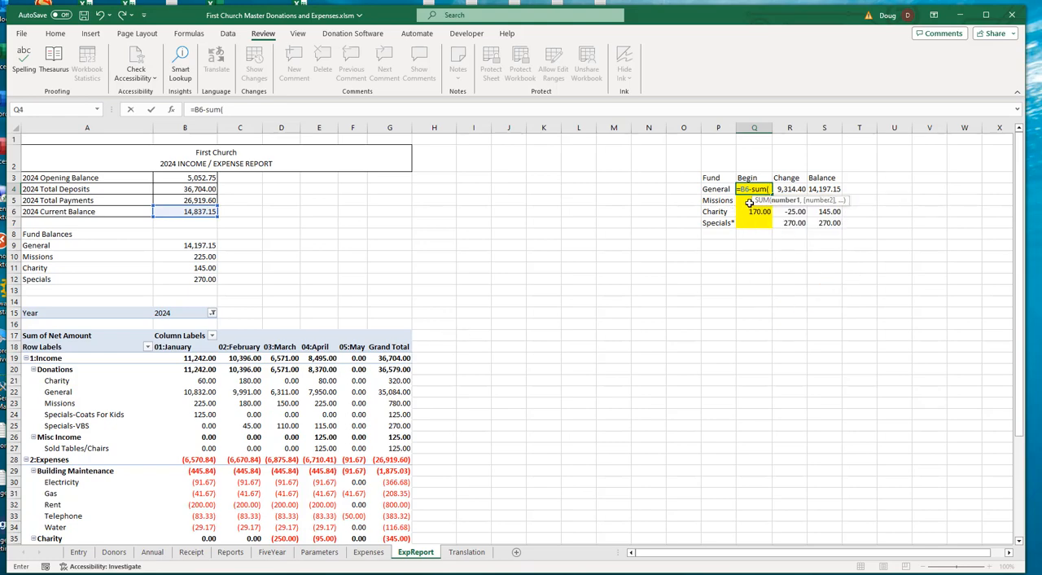
left_click_drag(749, 201, 755, 223)
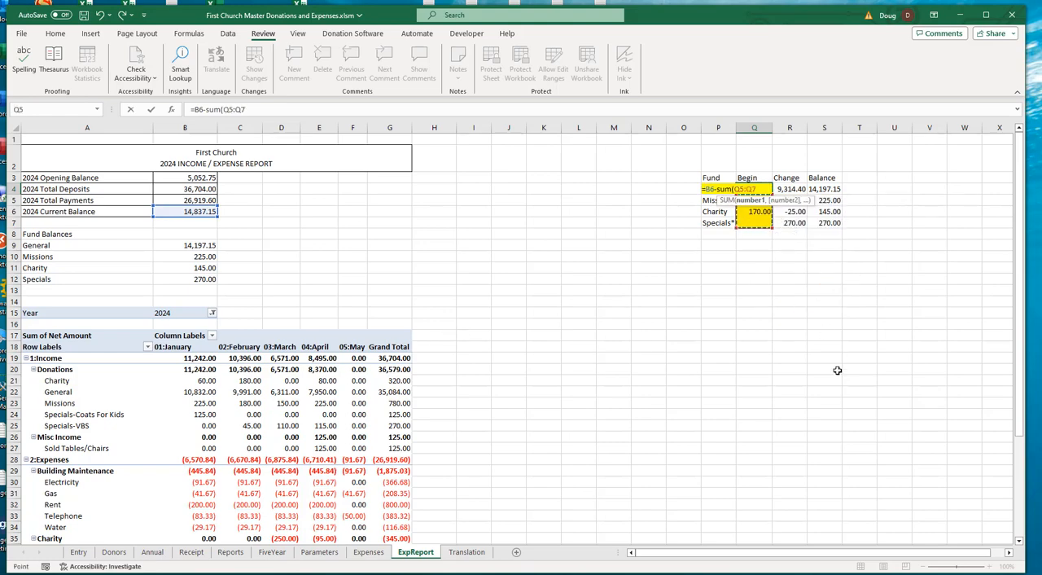
type(")")
key("Return")
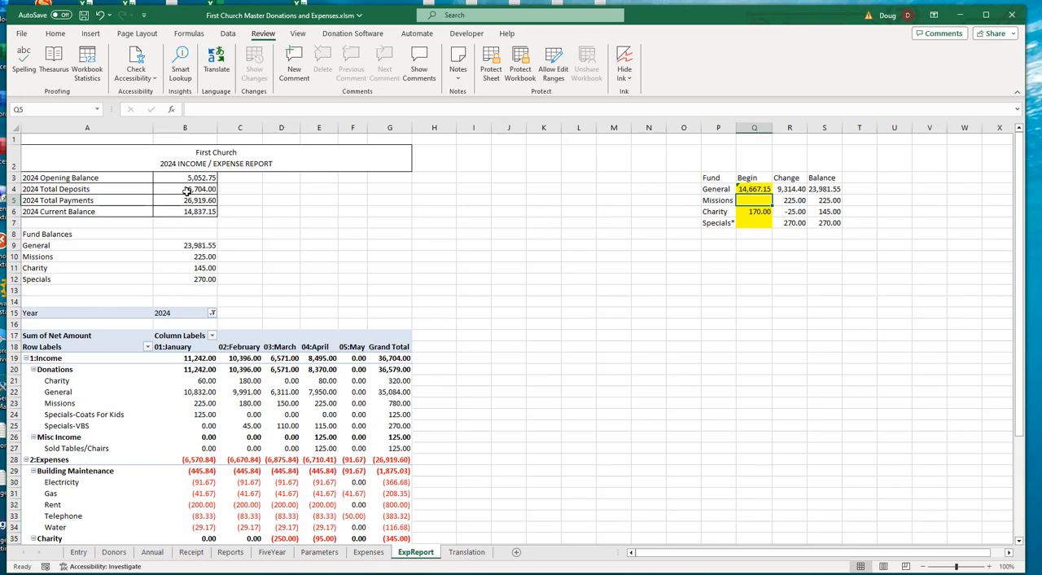
- Clear the General fund's Begin, Change and Balance cells, Q4:S4, in the helper table
left_click(756, 189)
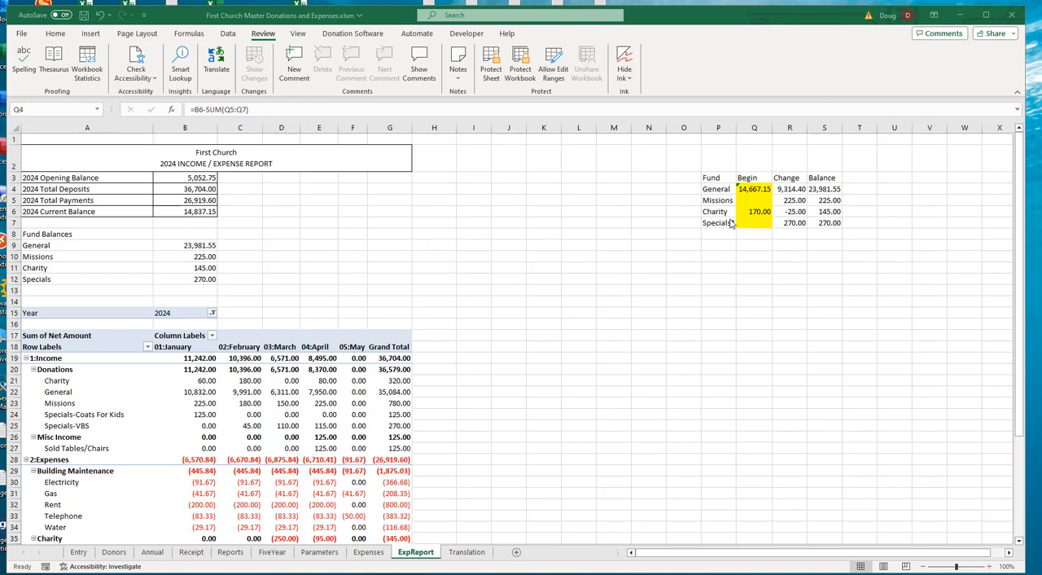
left_click(754, 189)
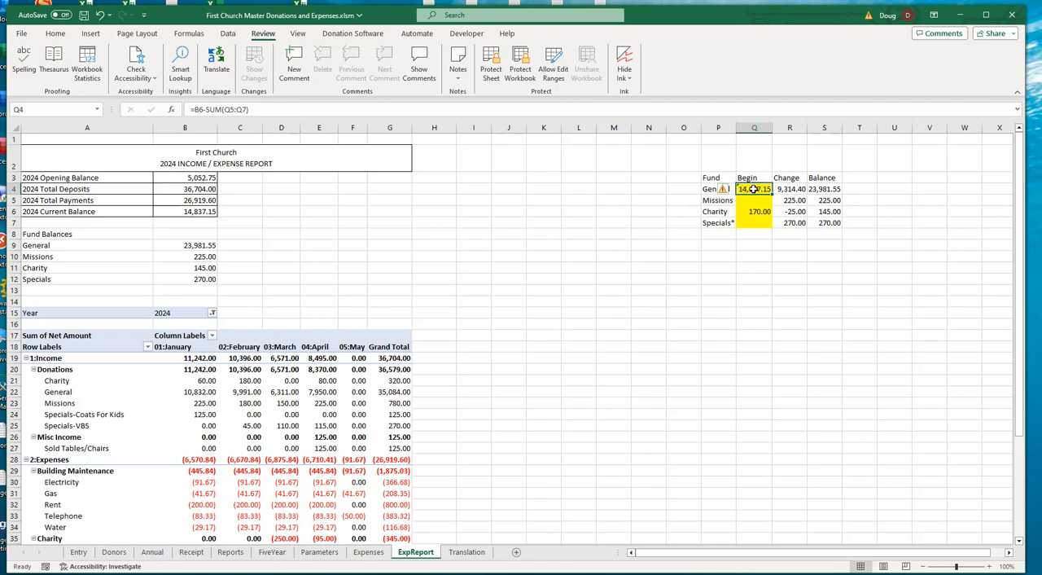
left_click_drag(755, 189, 834, 189)
key("Delete")
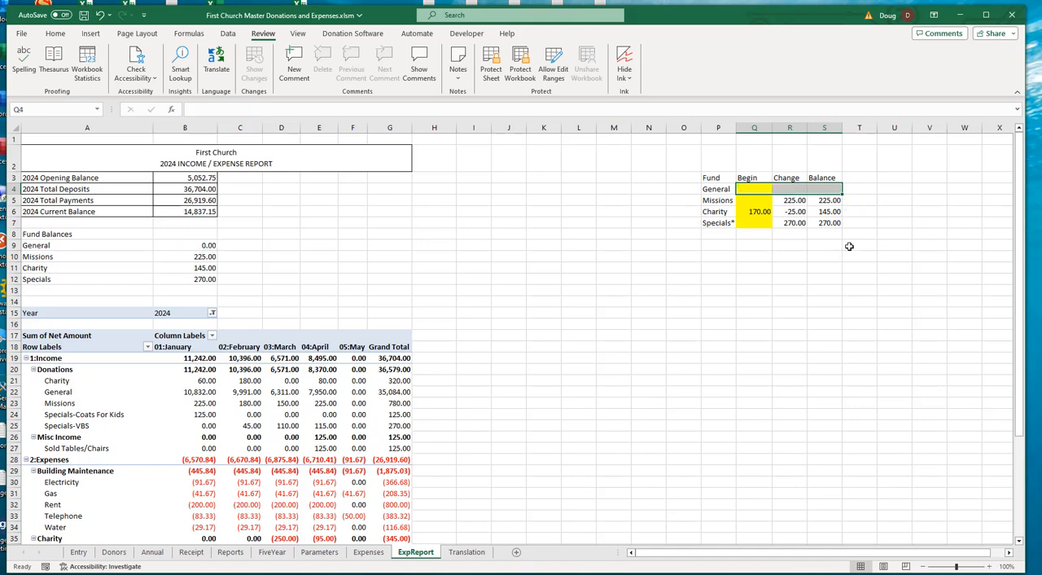
- Set the General fund balance in B9 to =B6-SUM(S5:S7), subtracting the other funds' balances from the 2024 current balance
left_click(197, 242)
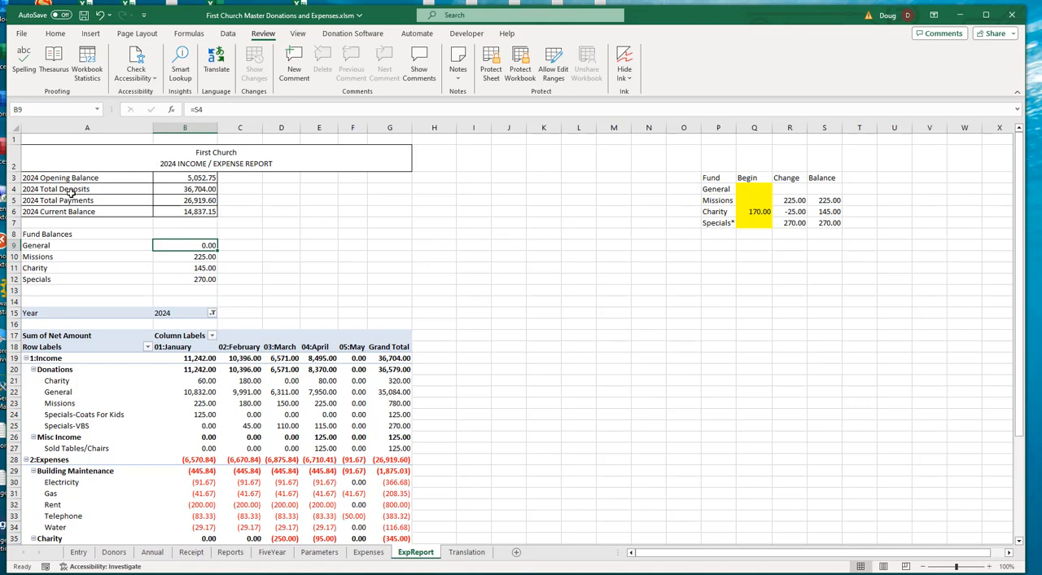
left_click(191, 213)
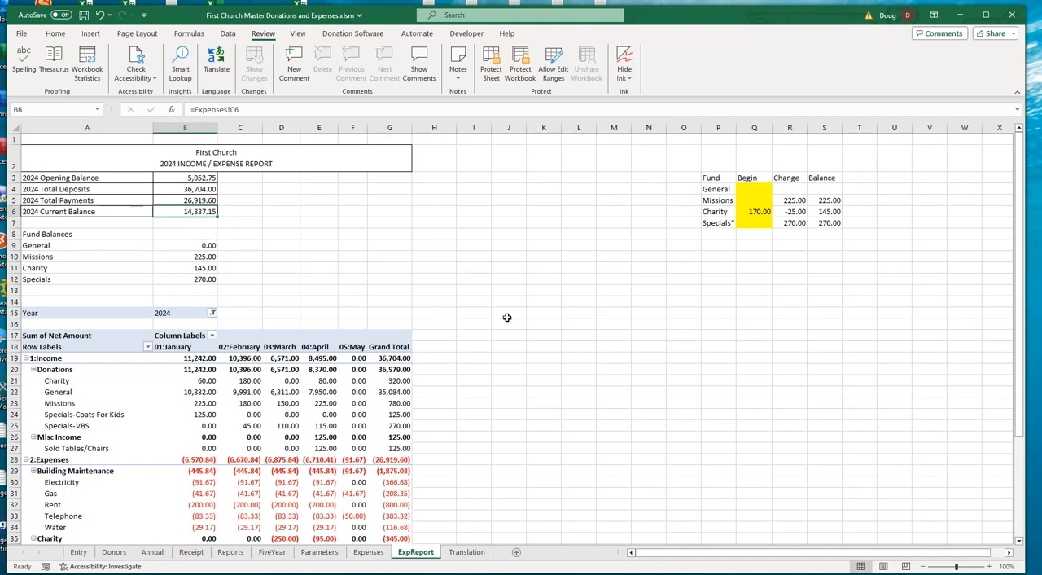
left_click(207, 246)
type("=")
left_click(200, 211)
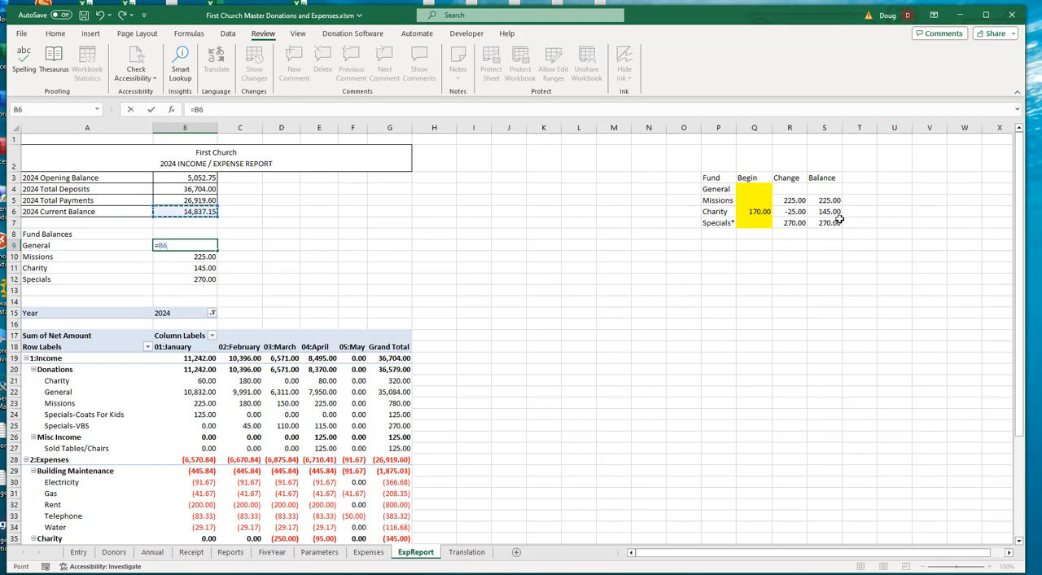
left_click(244, 109)
type("-sum")
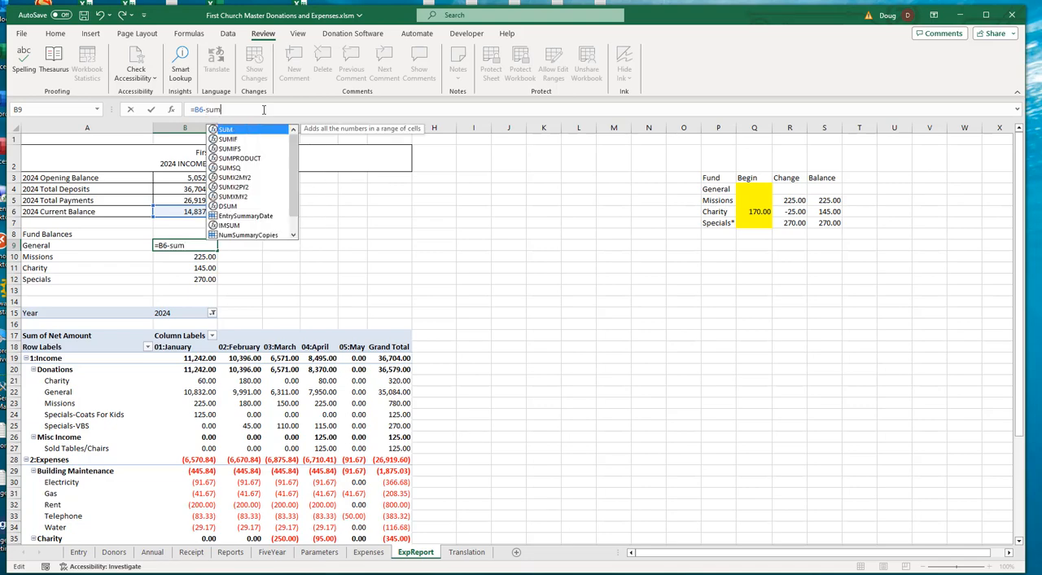
type("(")
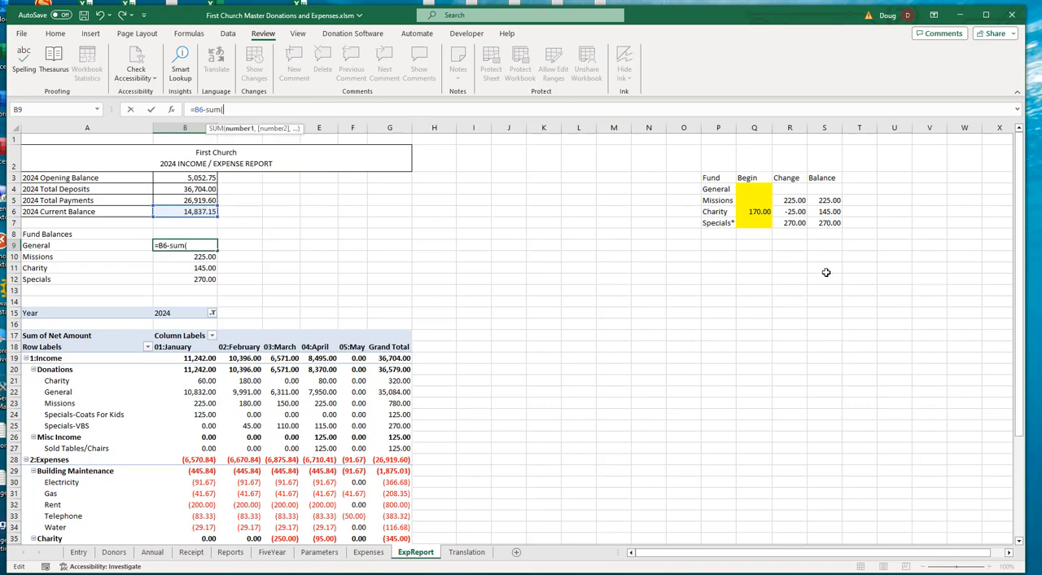
left_click_drag(834, 199, 839, 226)
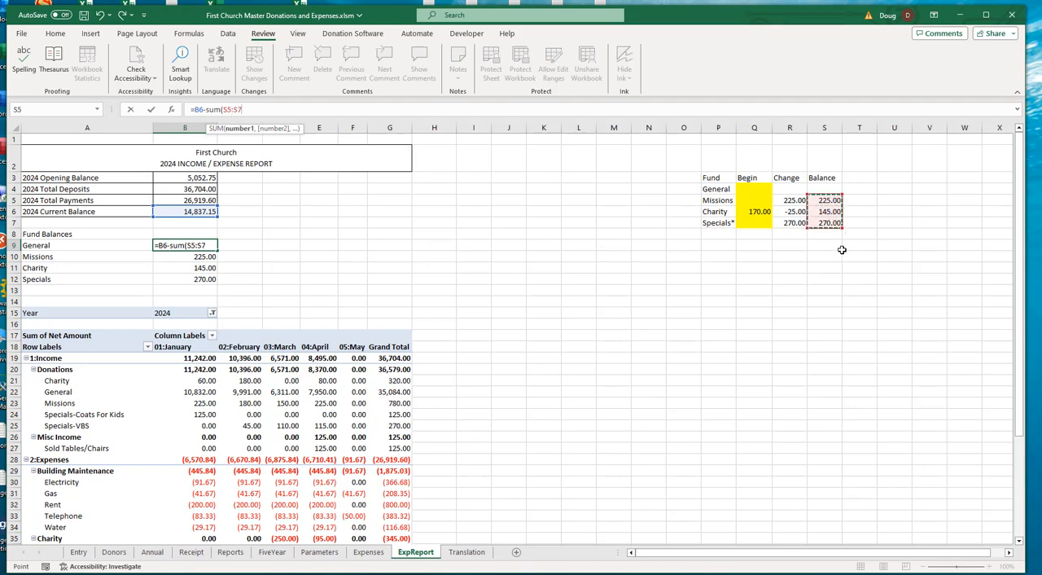
type(")")
key("Return")
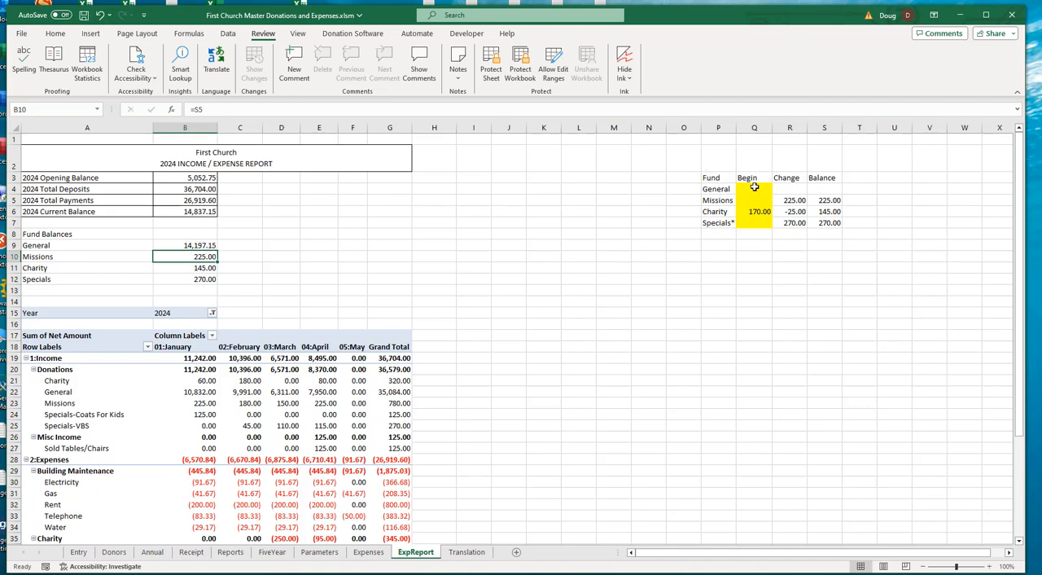
- Review the General fund balance formula and the sources of the 2024 opening and current balances
left_click(209, 245)
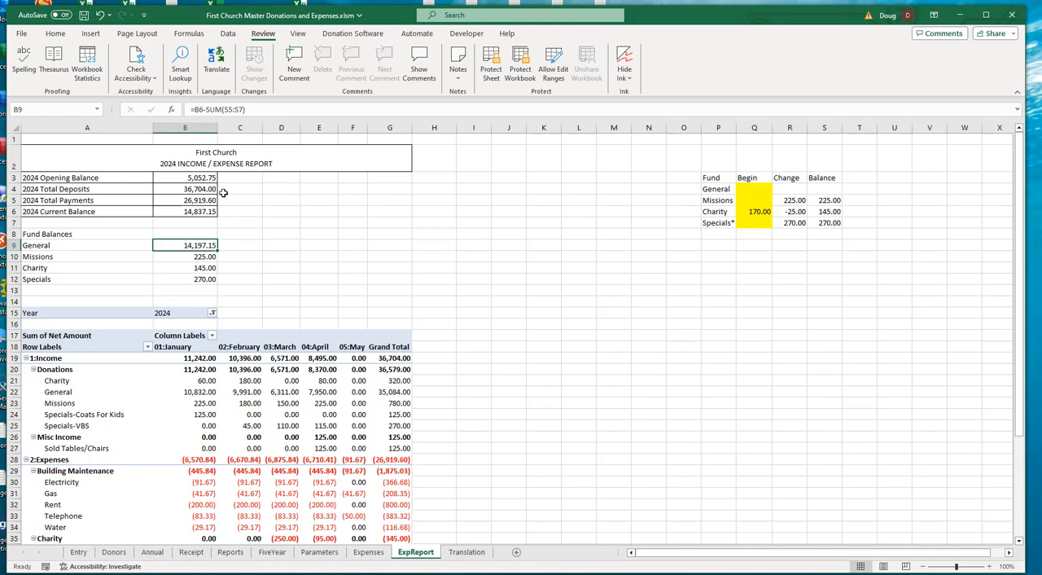
left_click(187, 176)
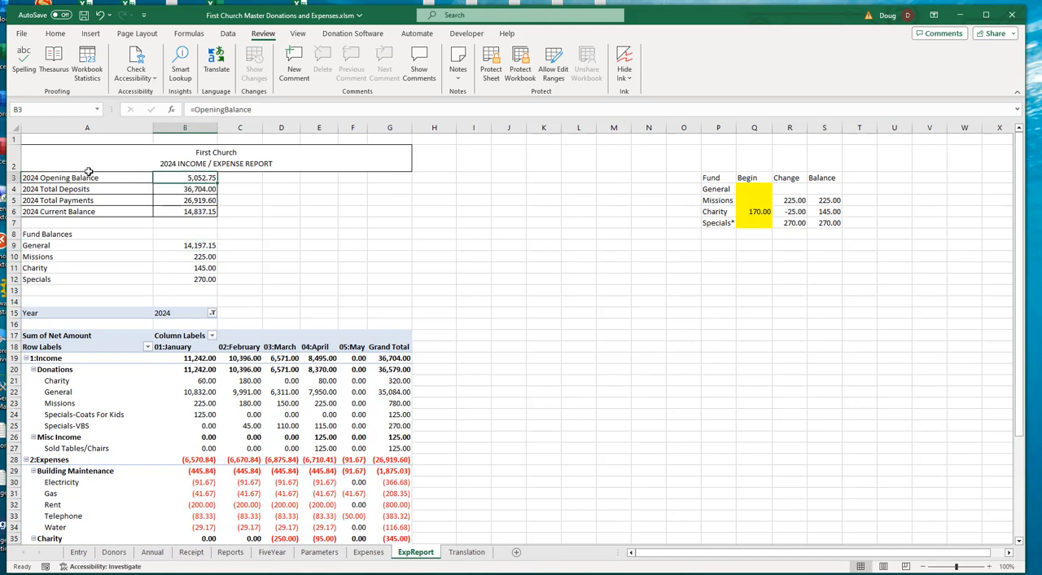
left_click(180, 208)
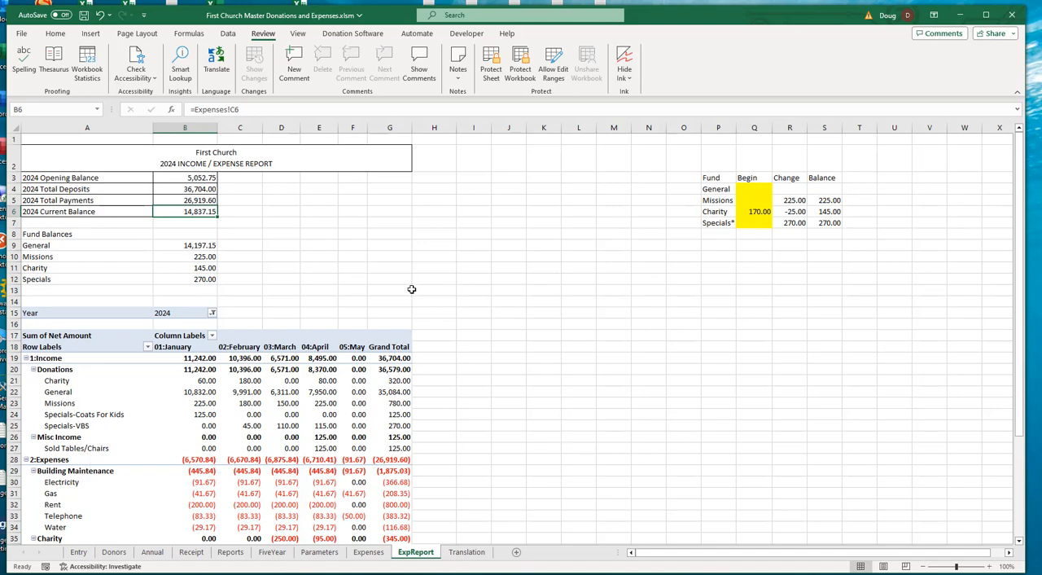
- Check the Printer Dialog Box setting on the Parameters sheet
left_click(319, 552)
scroll(432, 342, "up", 11)
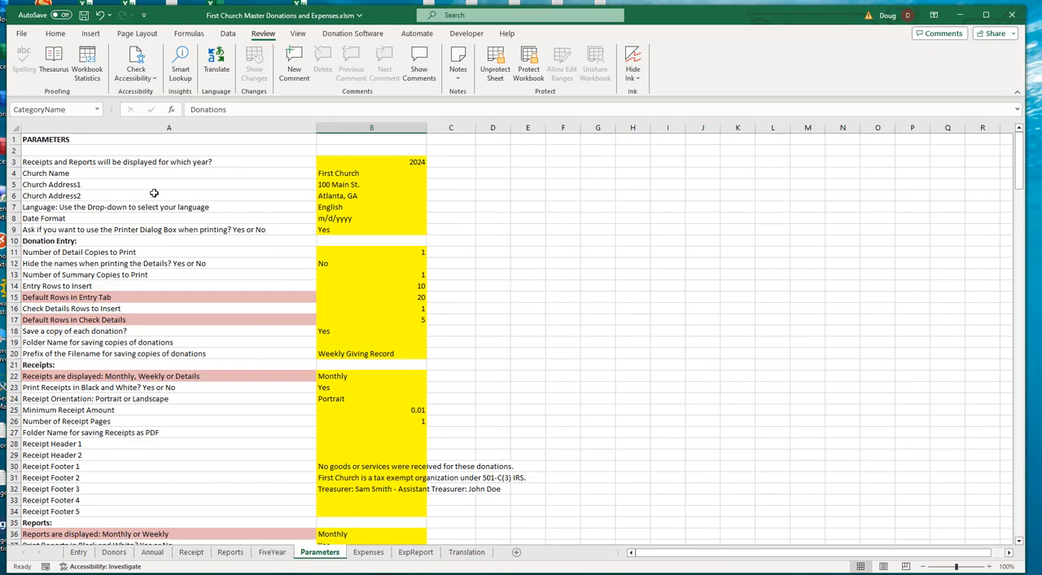
left_click(340, 234)
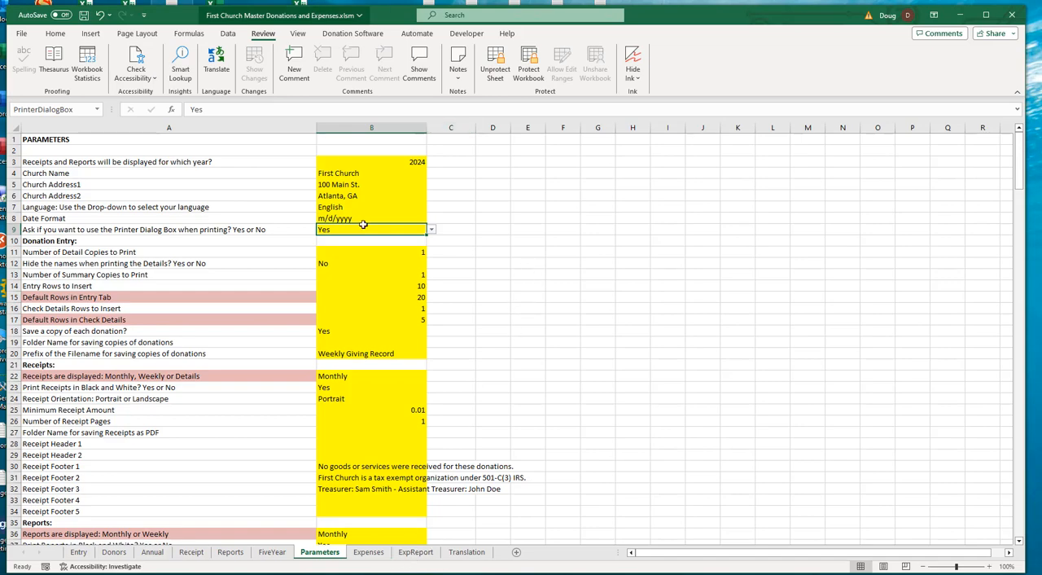
- Preview the expense report's printout through the printer dialog box and close the preview without printing
left_click(348, 36)
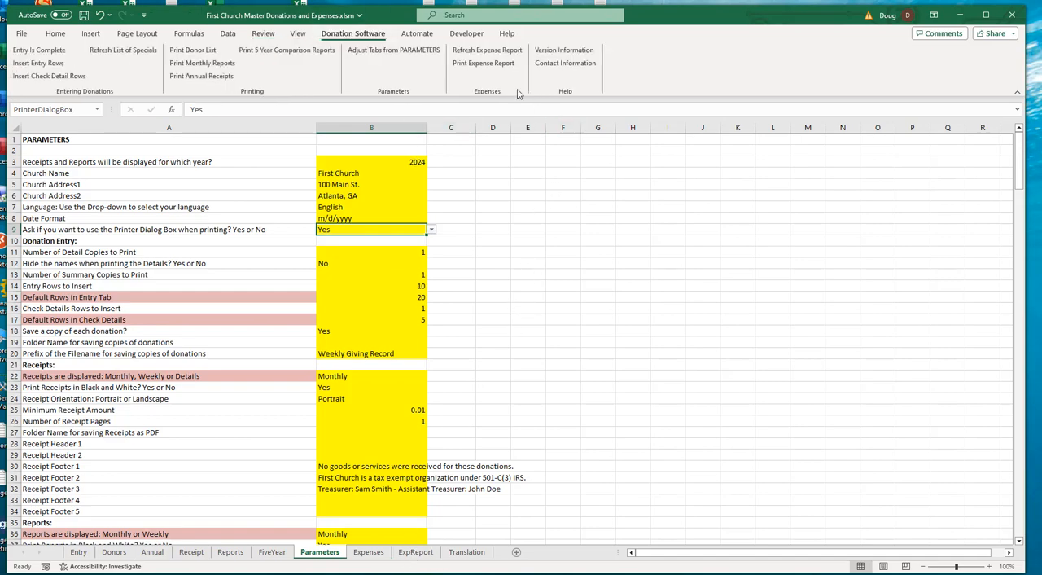
left_click(484, 62)
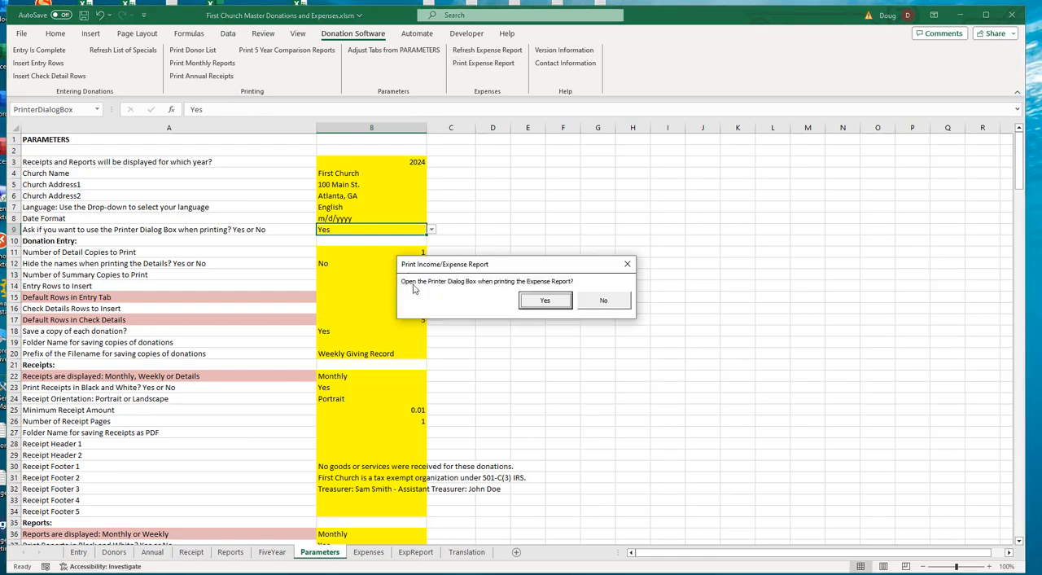
left_click(545, 301)
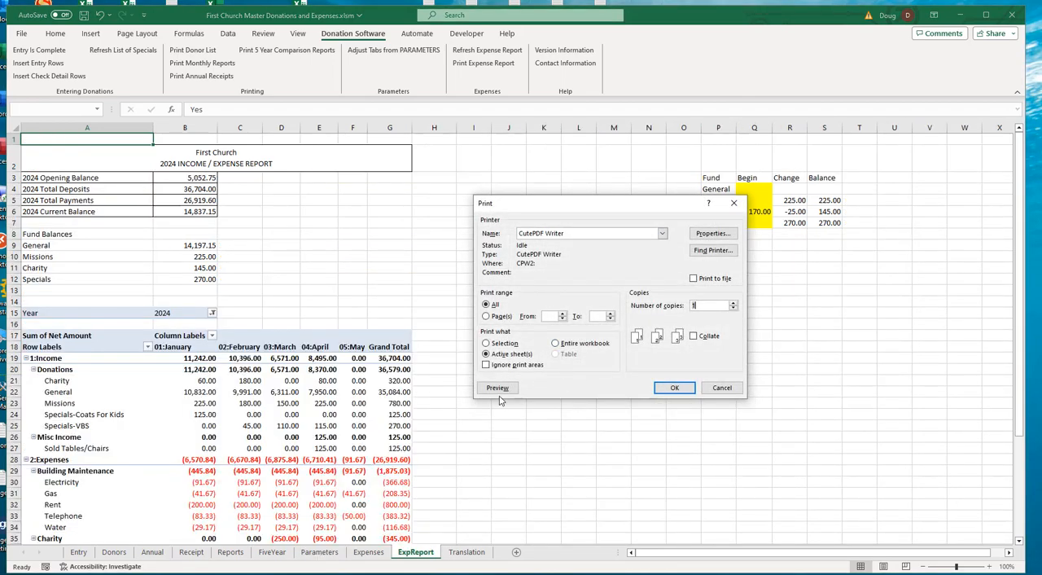
left_click(498, 389)
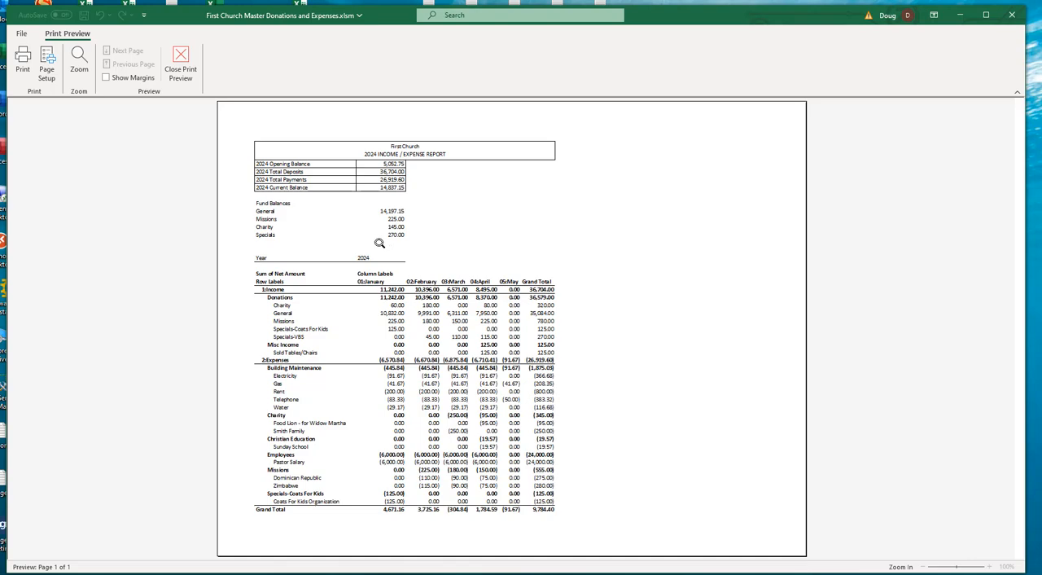
left_click(181, 60)
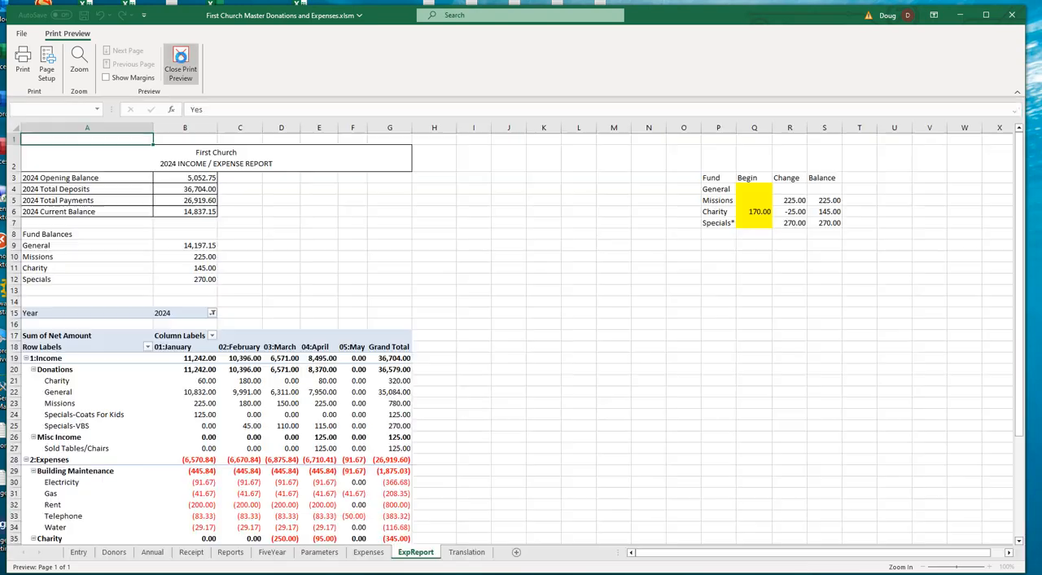